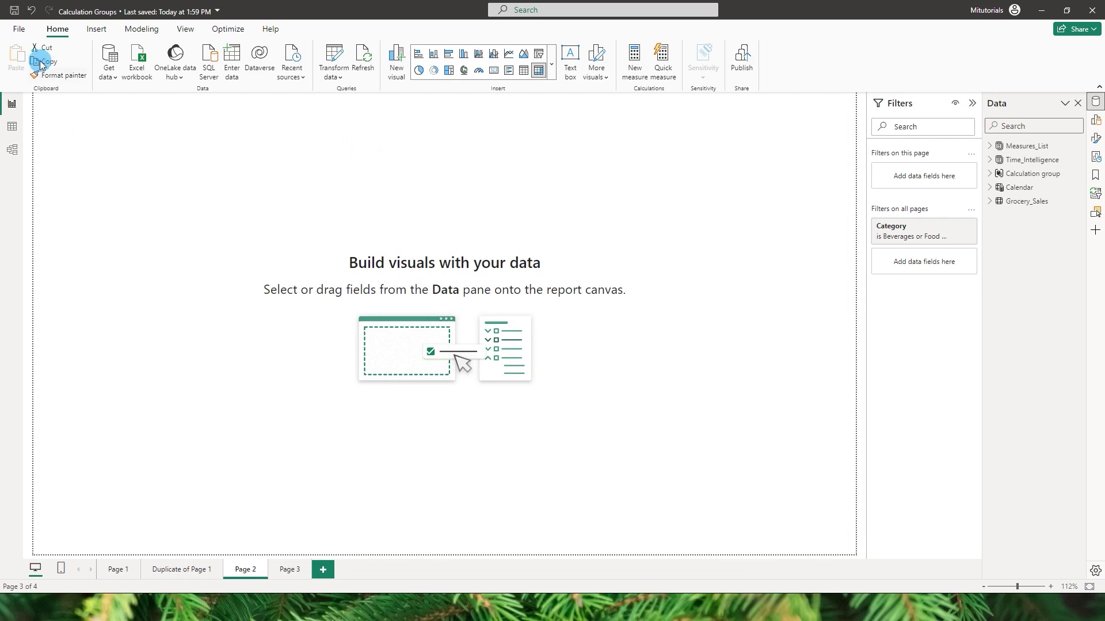
Review the preview features in the global options, checking Model explorer and Calculation group authoring, and accept the options
click(26, 34)
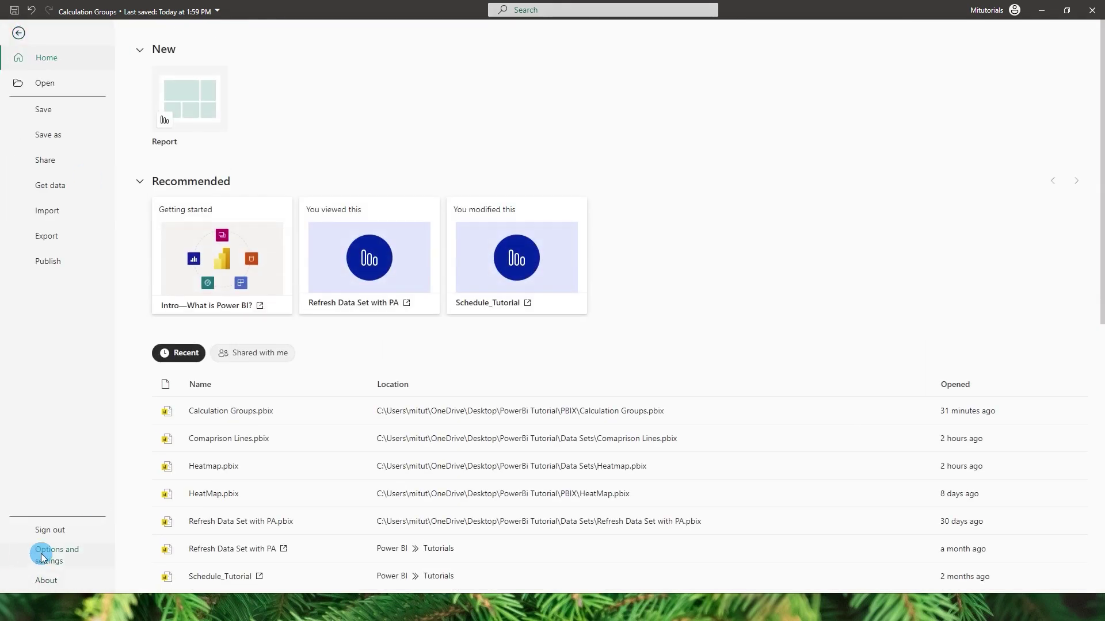
click(45, 554)
click(176, 106)
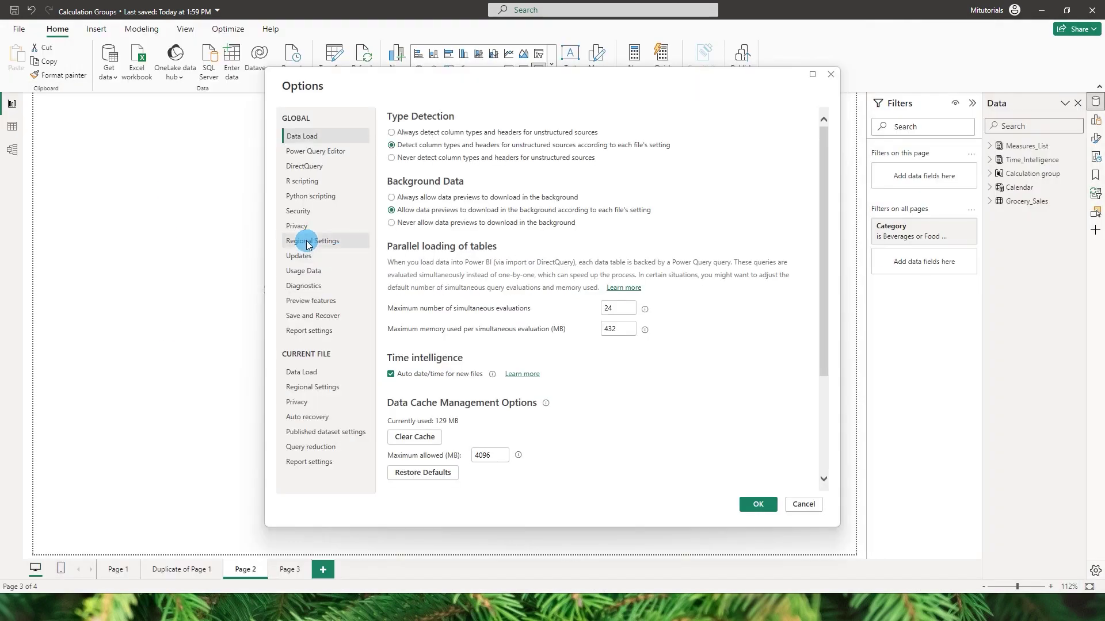
click(311, 302)
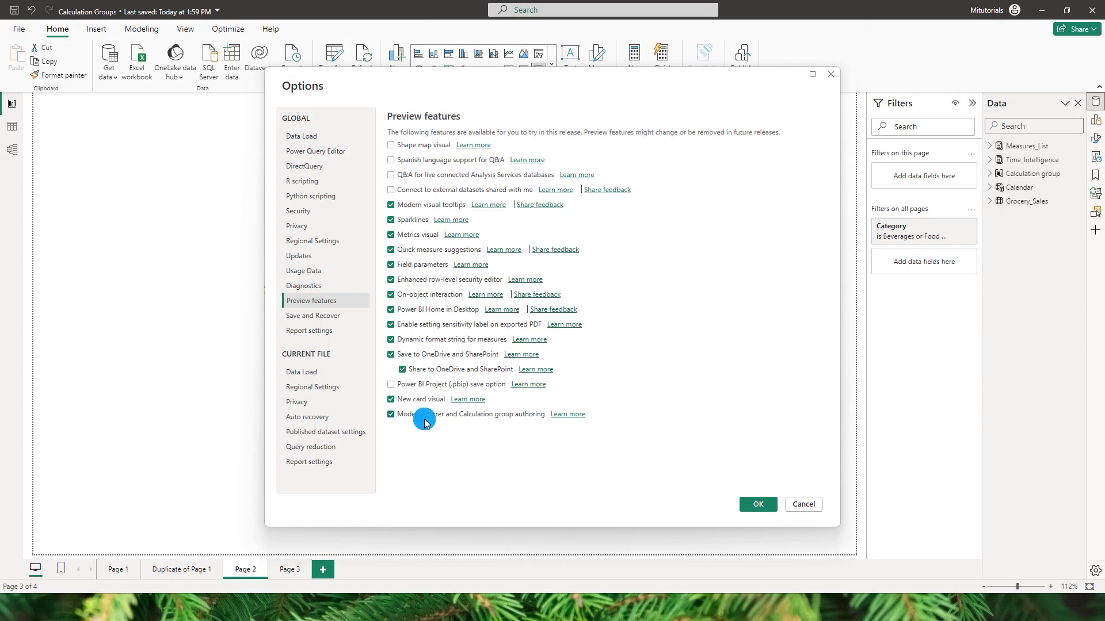
click(757, 505)
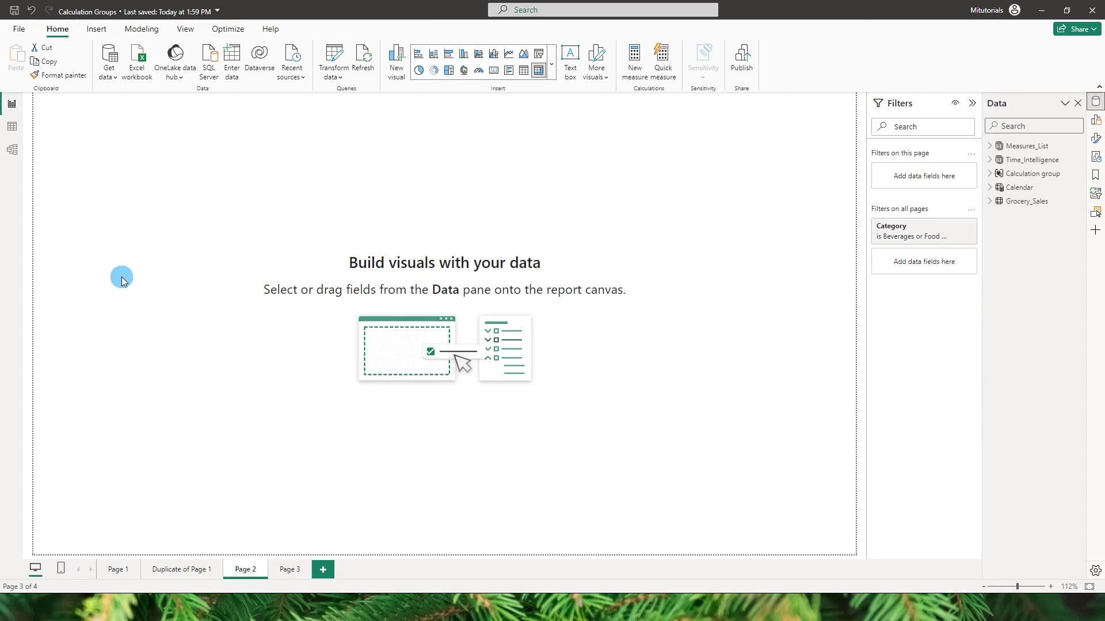
Open the model view, look at the list of tables and return to the model explorer
click(12, 150)
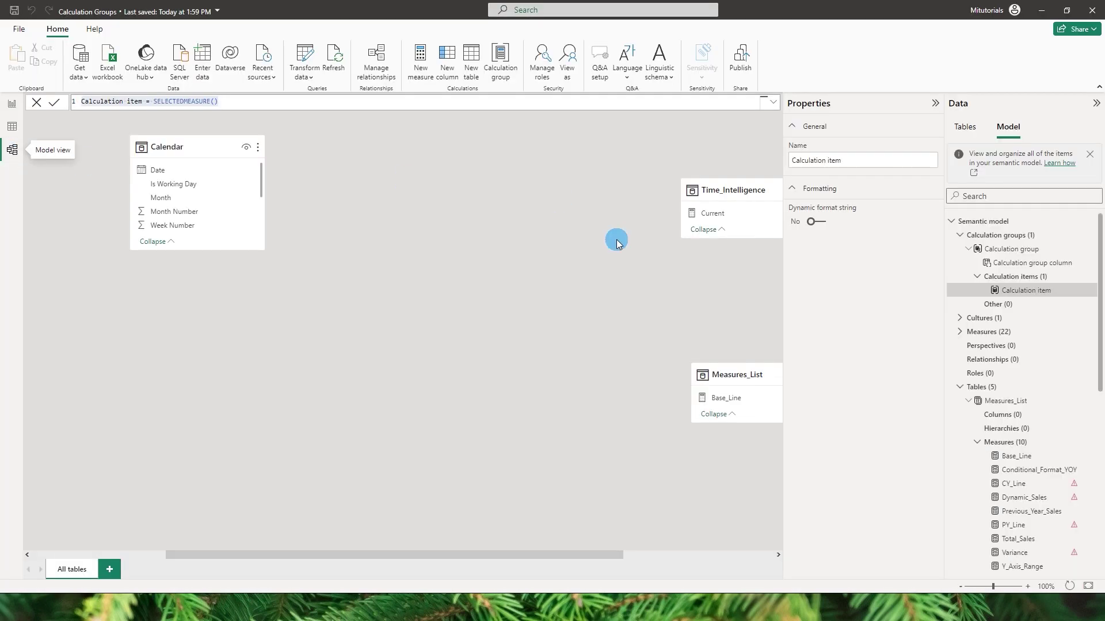
click(966, 127)
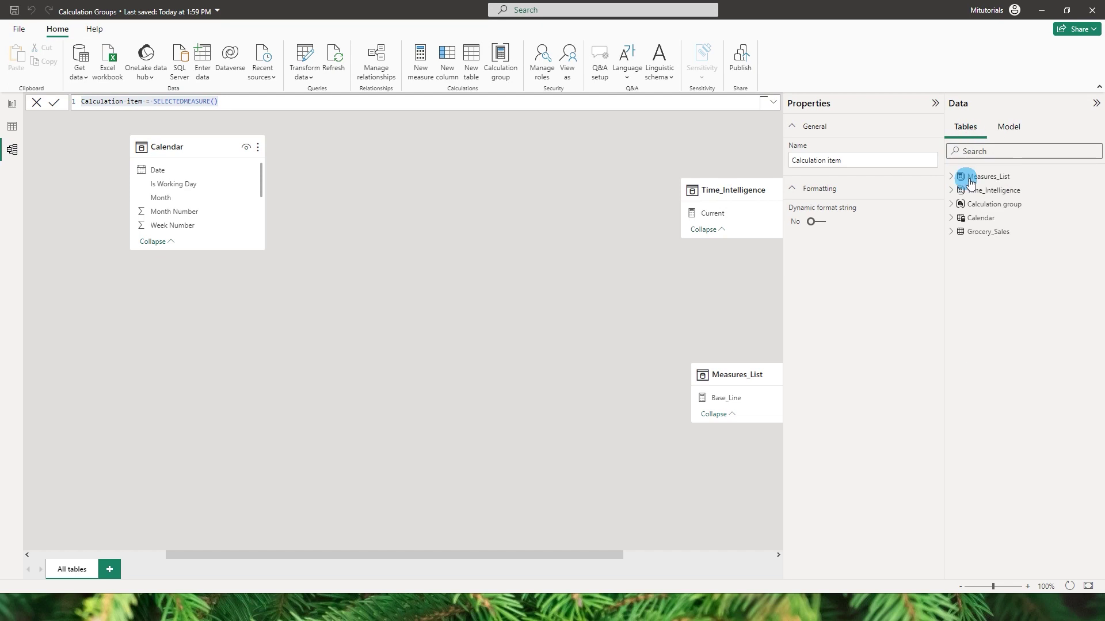
click(591, 118)
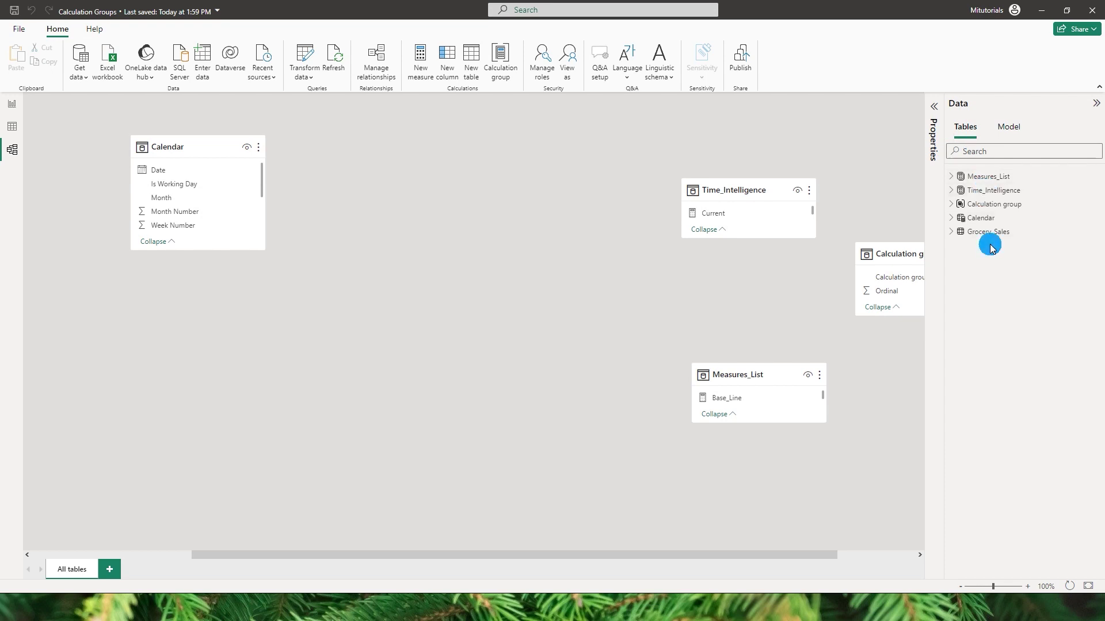
click(1007, 129)
click(1008, 132)
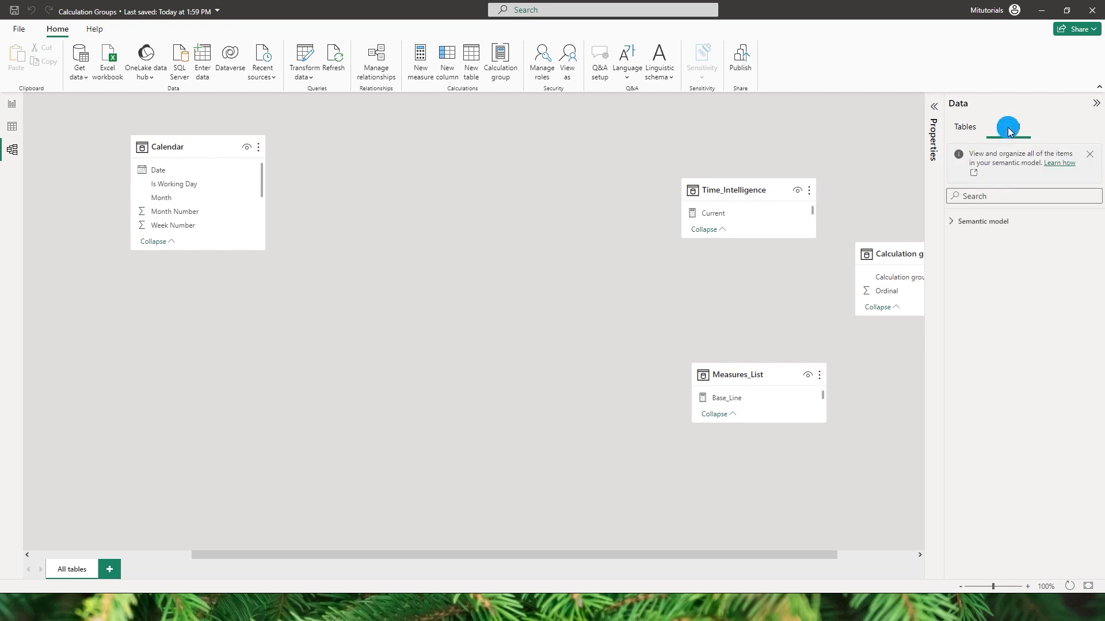
Expand the semantic model tree and examine its Measures group
click(952, 222)
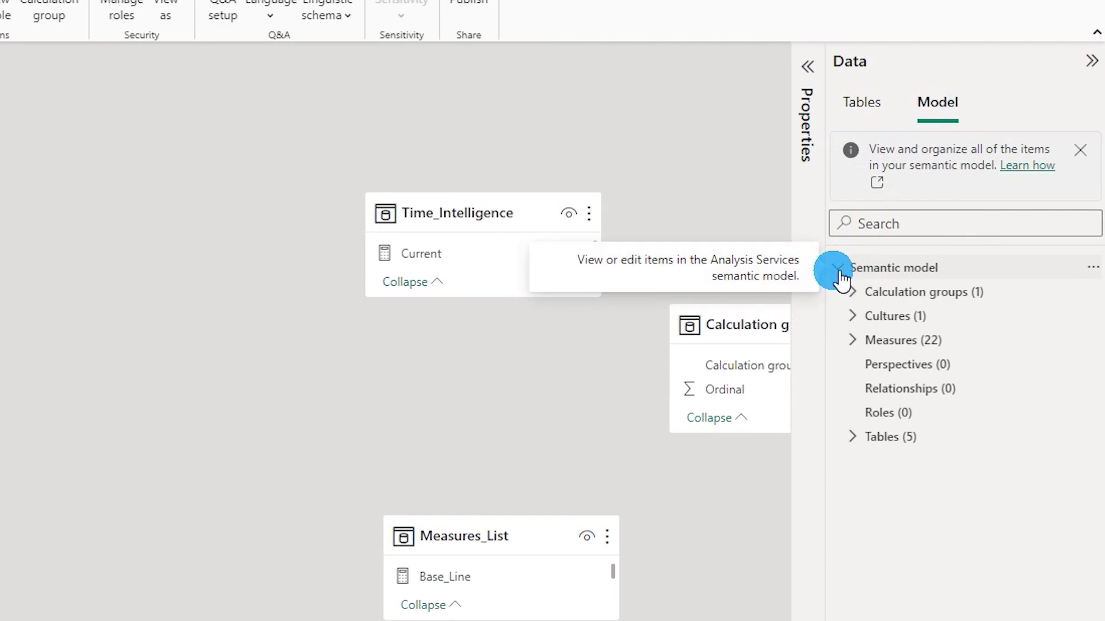
click(839, 270)
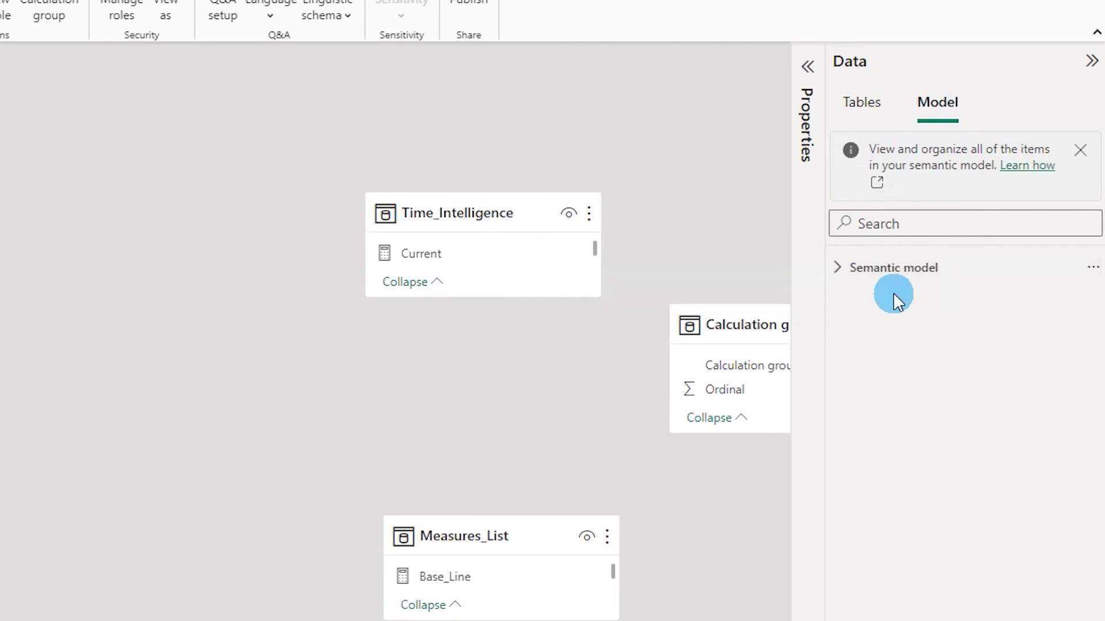
click(843, 278)
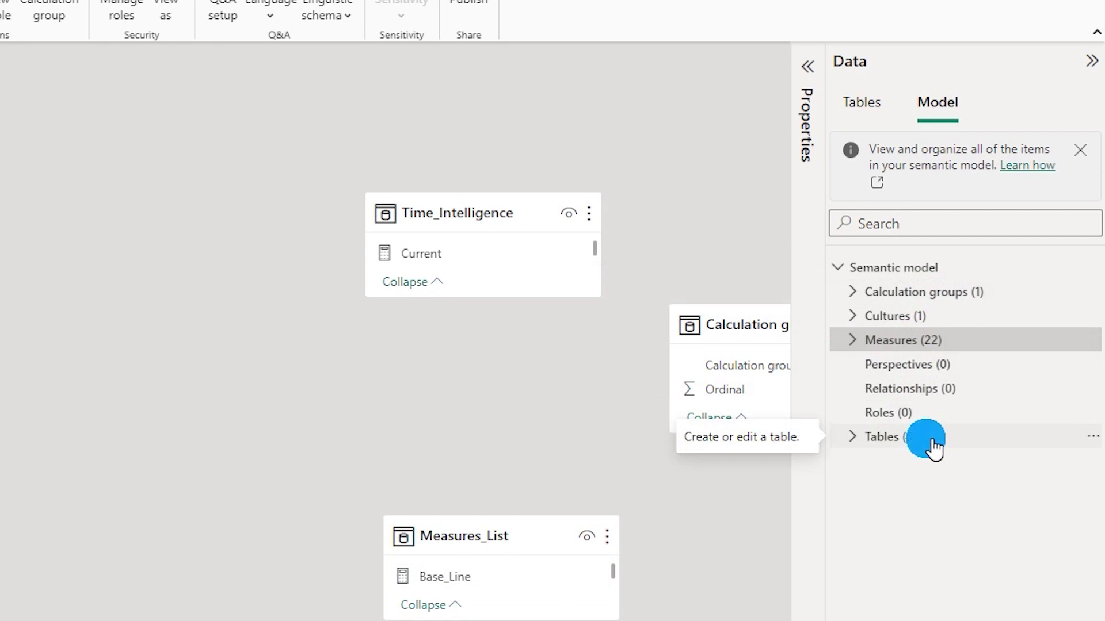
click(856, 344)
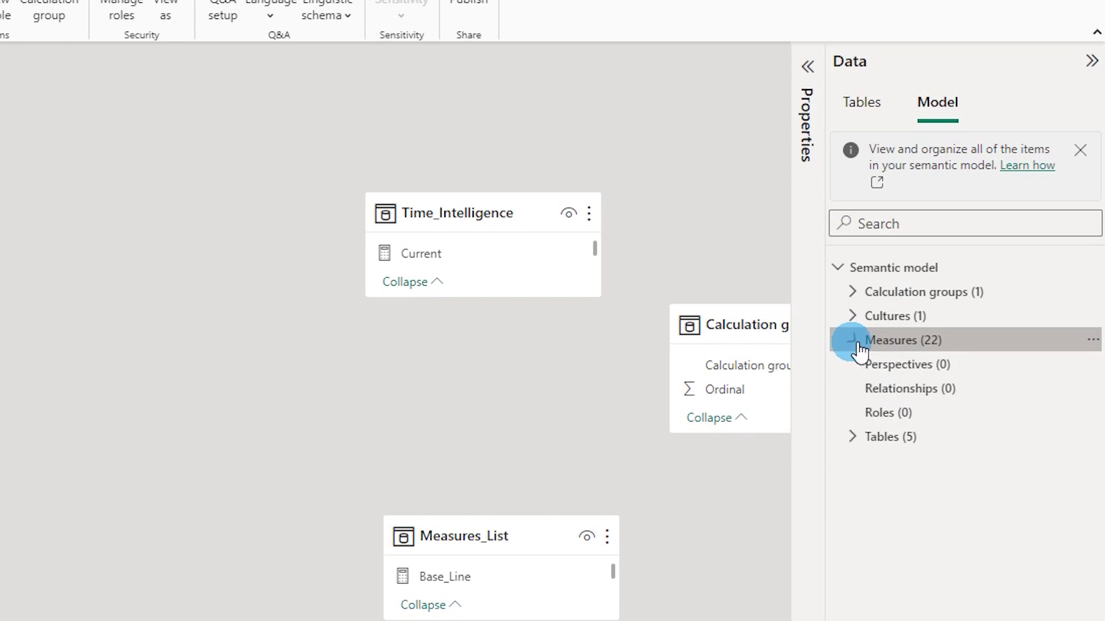
click(855, 344)
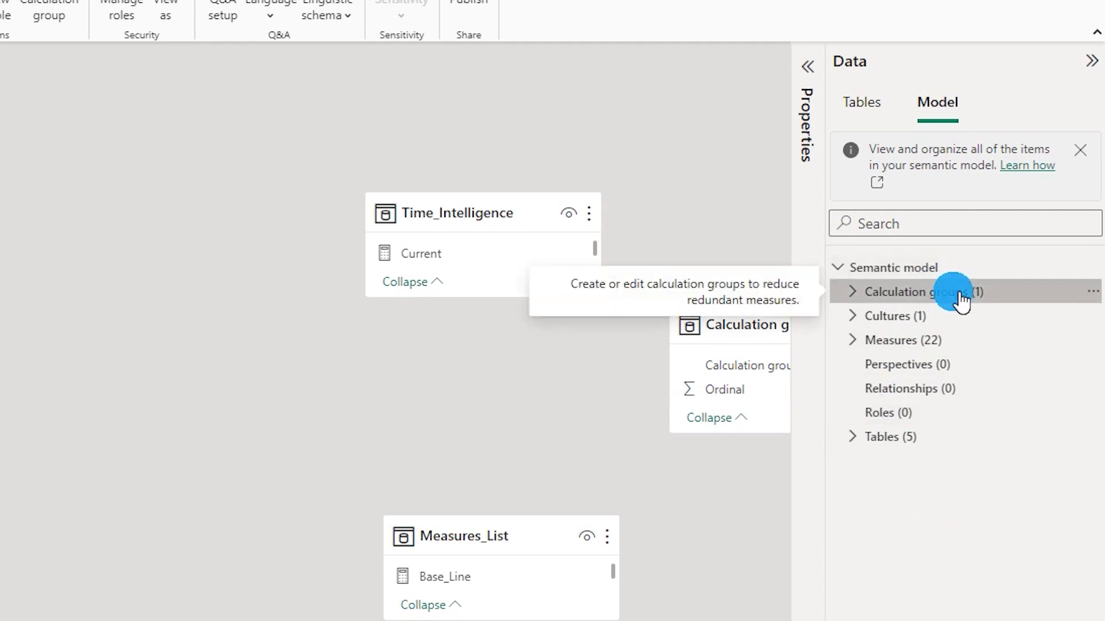
Expand the Tables group and collapse the Measures_List measures, Time_Intelligence and Grocery_Sales
click(909, 448)
click(844, 437)
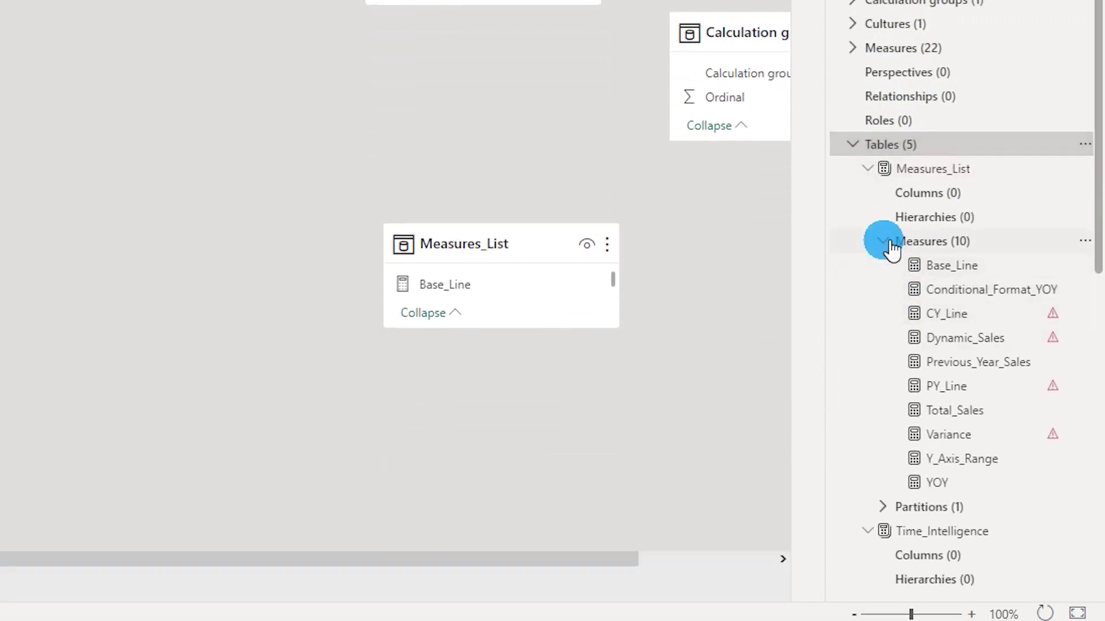
click(883, 241)
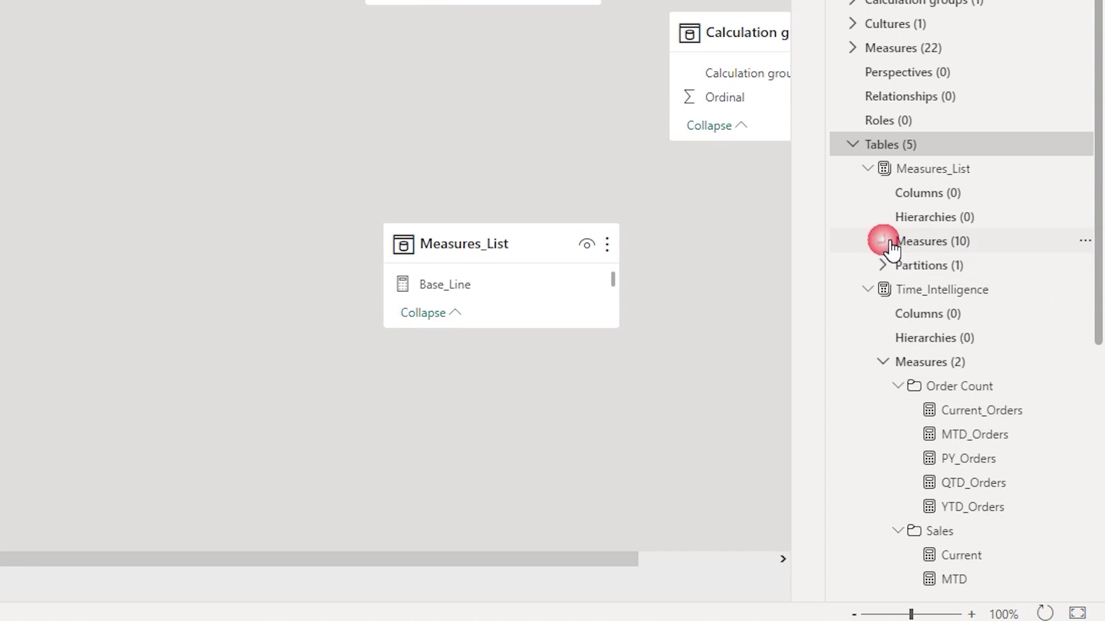
click(868, 289)
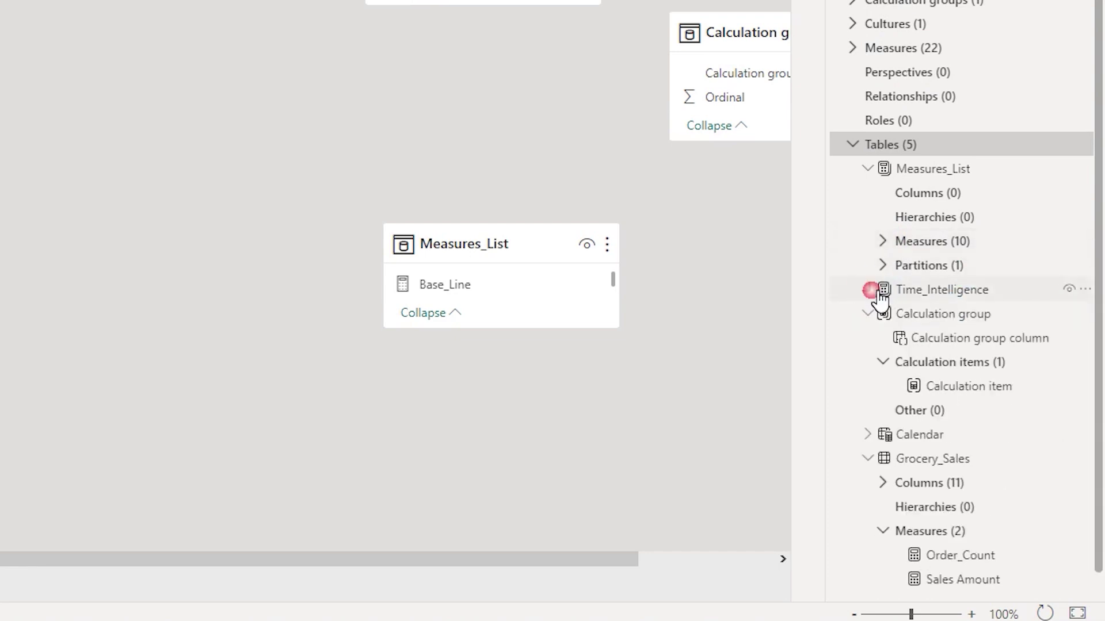
click(867, 458)
click(1089, 145)
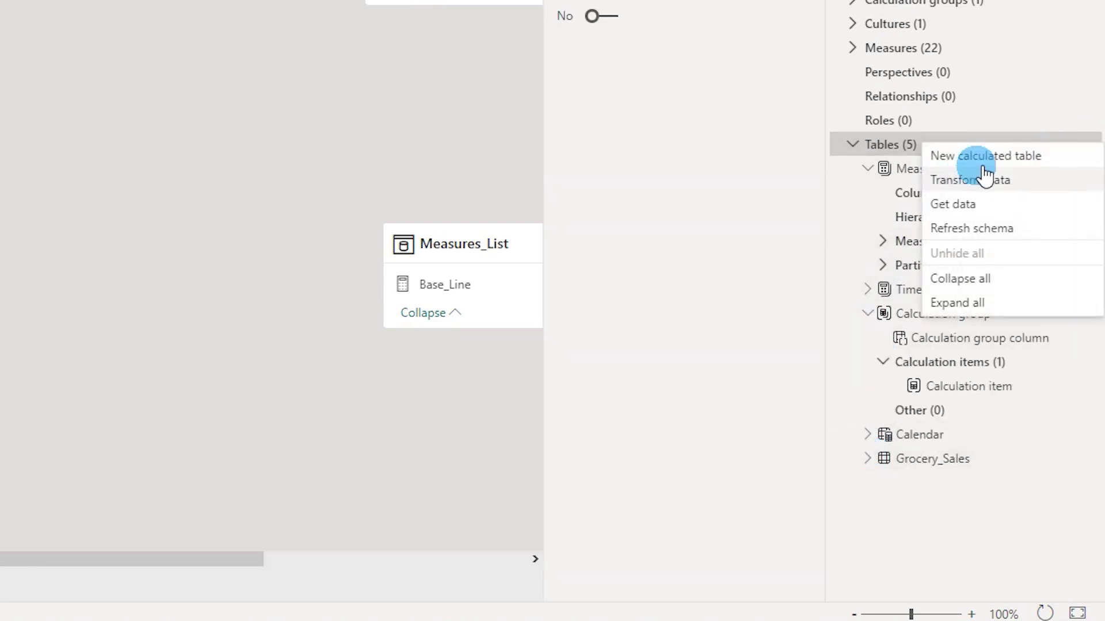
key(Escape)
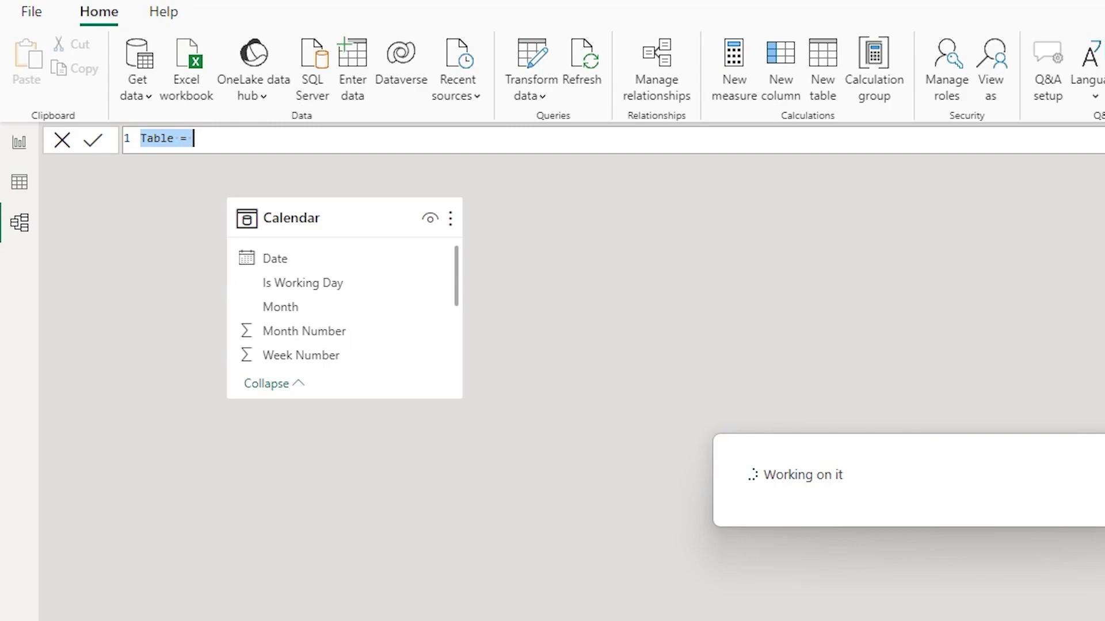
click(56, 140)
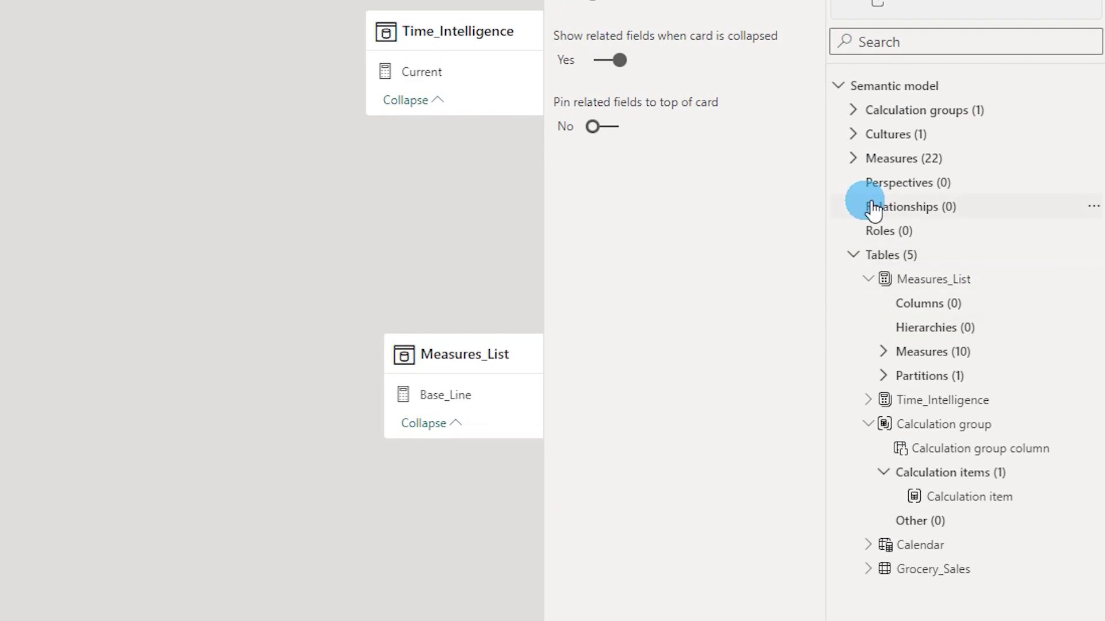
Review the overall Measures group and collapse the Tables group in the semantic model
click(856, 159)
click(857, 162)
click(853, 251)
Examine the data source choices and other actions offered for the Tables group without connecting to a source
click(1093, 254)
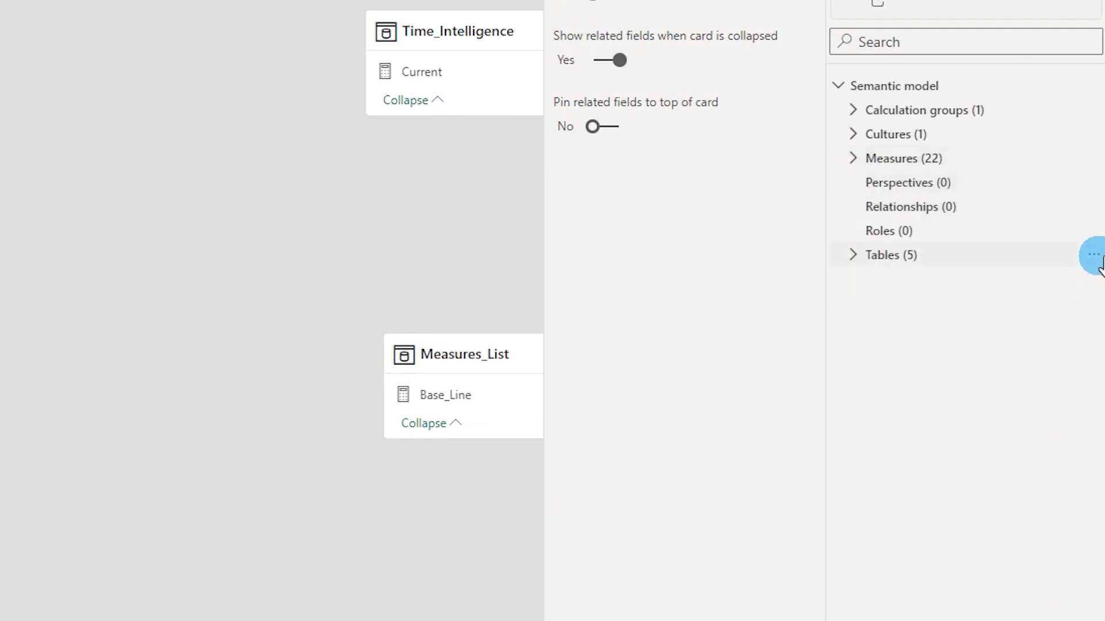
click(960, 318)
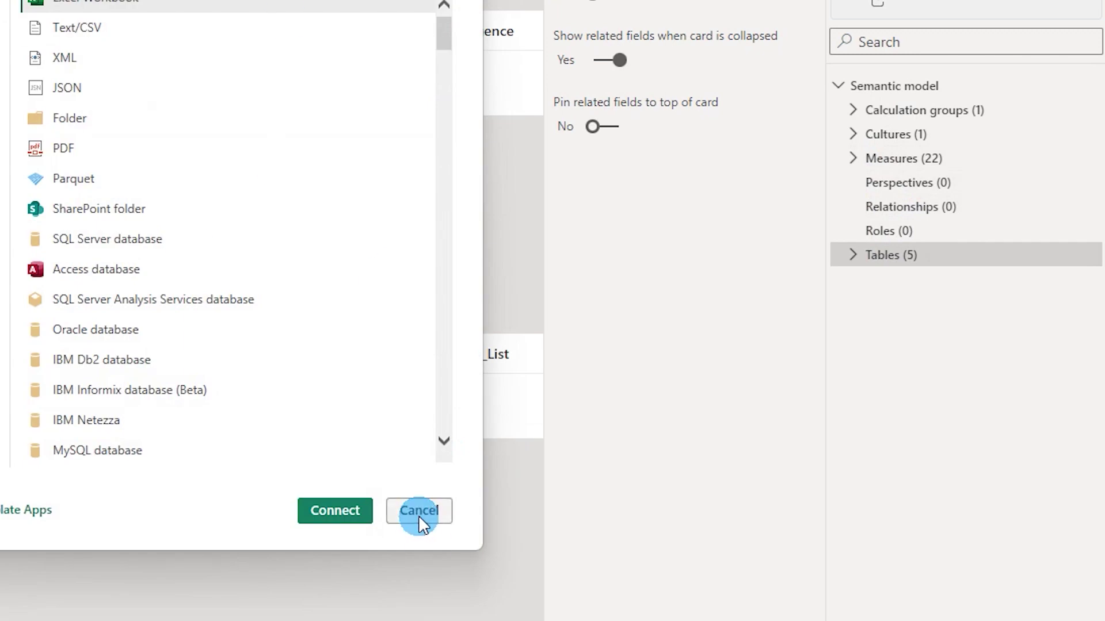
click(419, 511)
click(1093, 255)
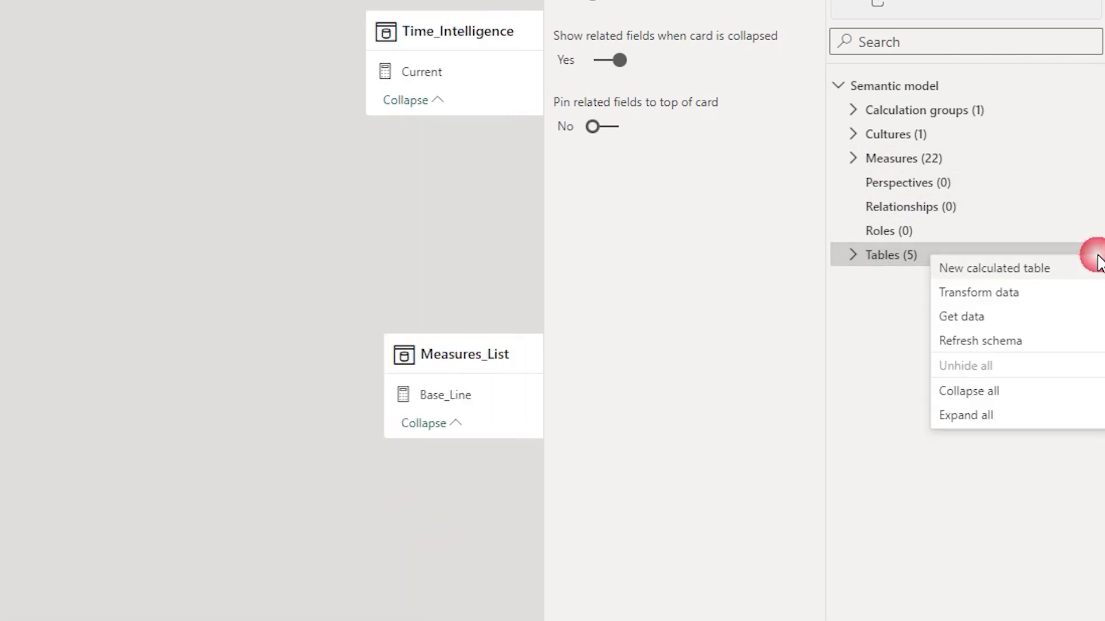
click(1003, 342)
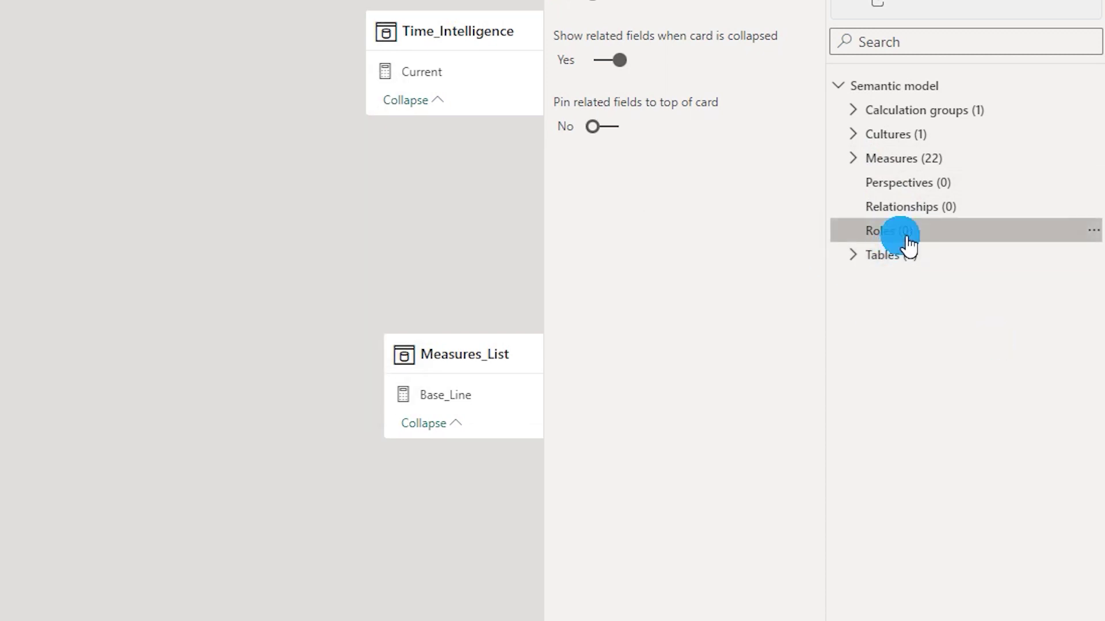
Try adding a new role in the security roles manager from the Roles group and saving it
right_click(939, 237)
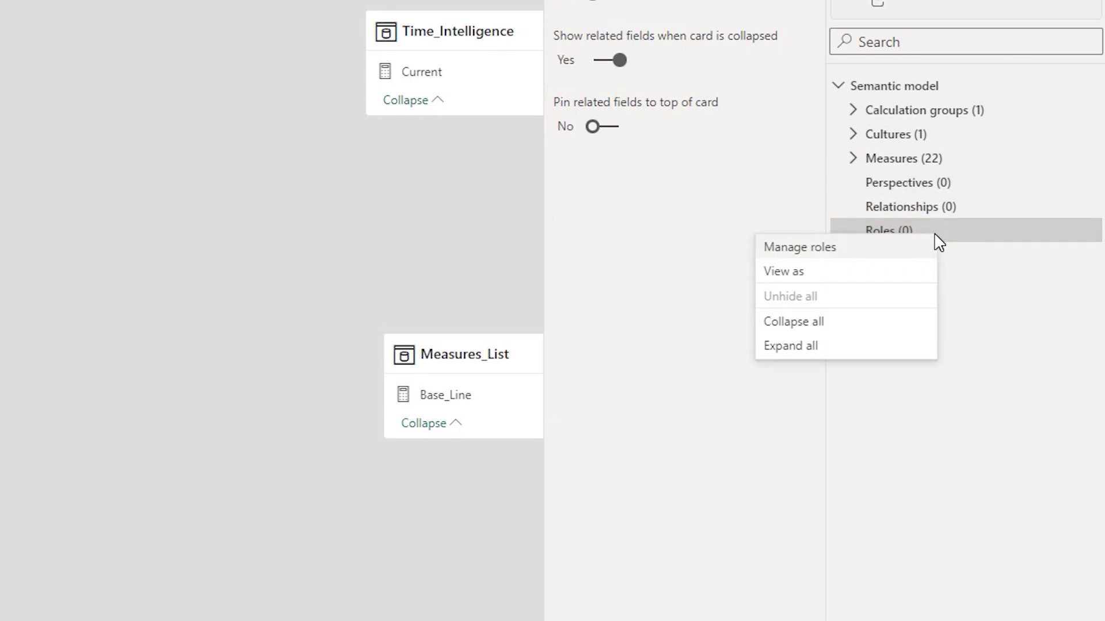
click(827, 262)
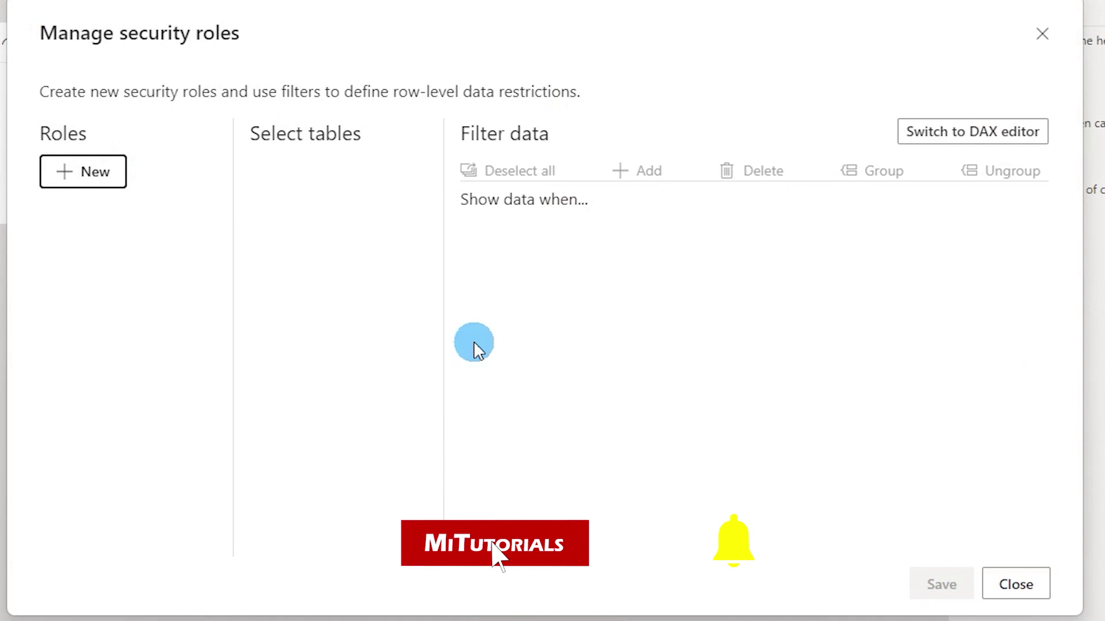
click(104, 177)
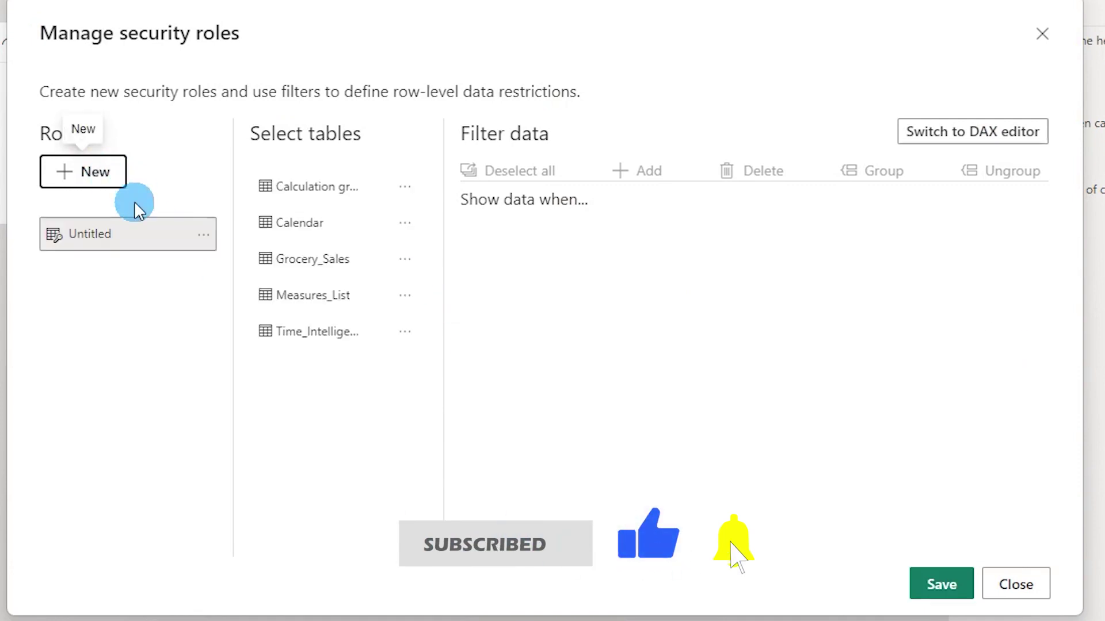
click(942, 582)
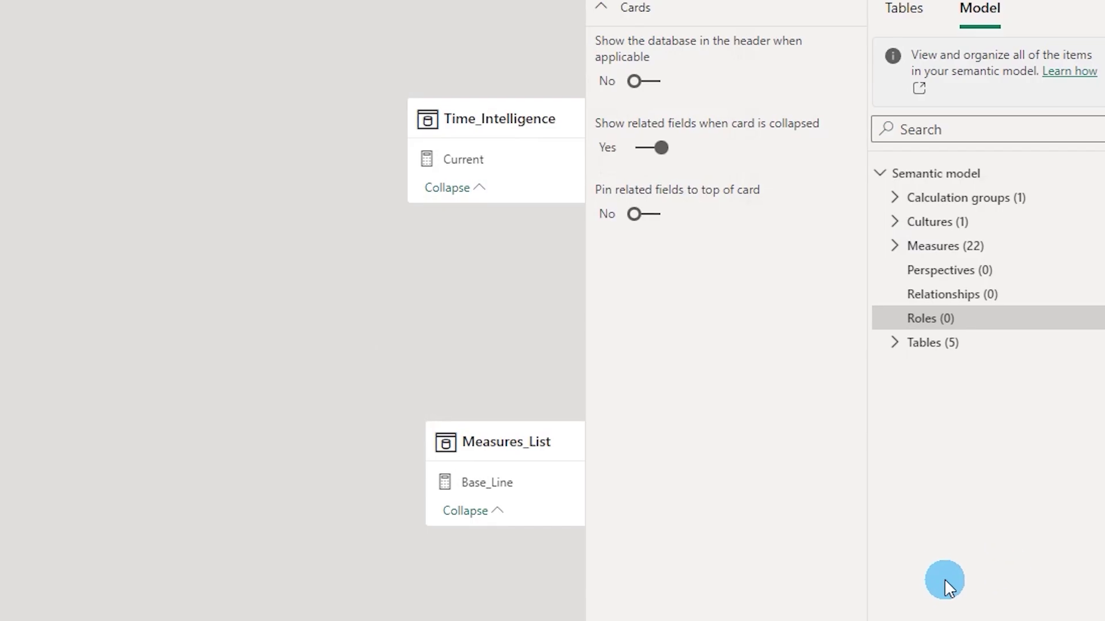
Try linking Order Date in Grocery_Sales to Date in Calendar, and remove that relationship again
click(971, 300)
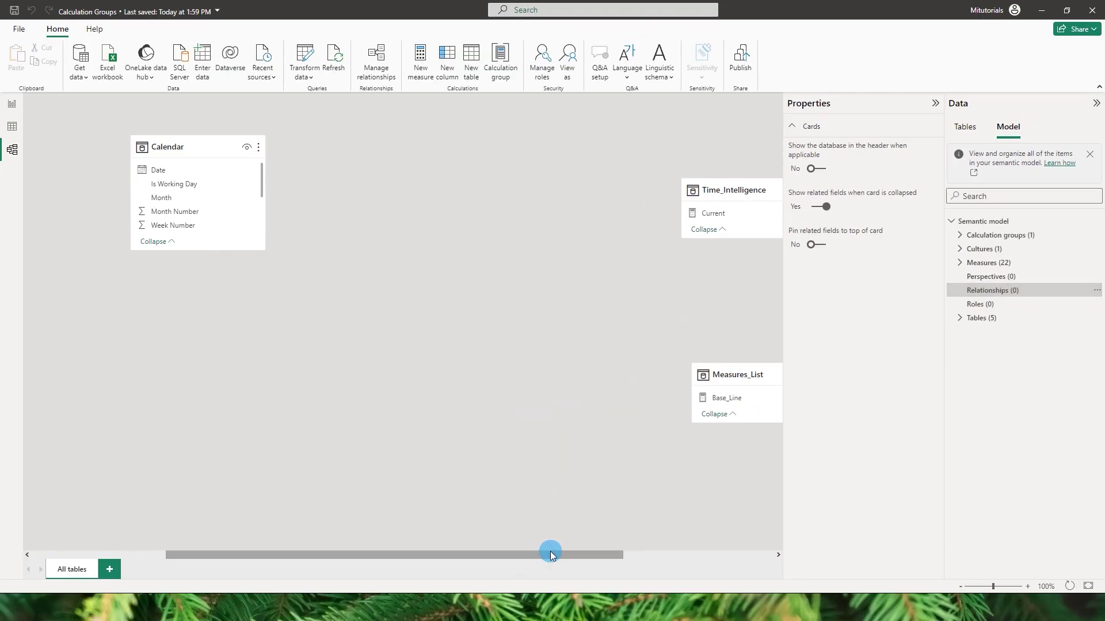
drag(550, 551, 385, 482)
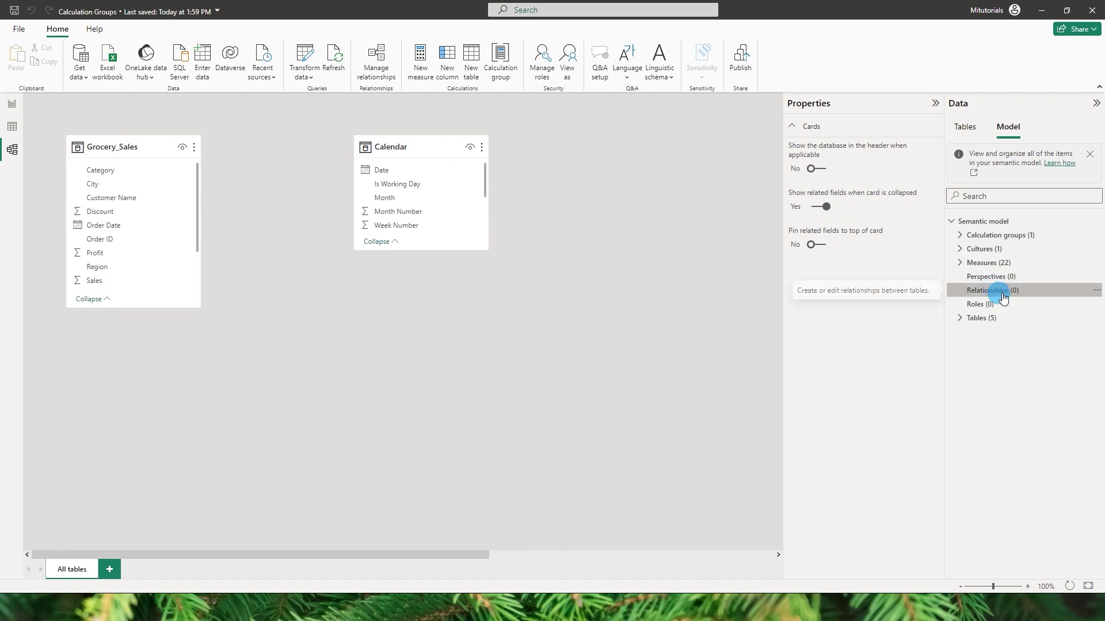
click(391, 298)
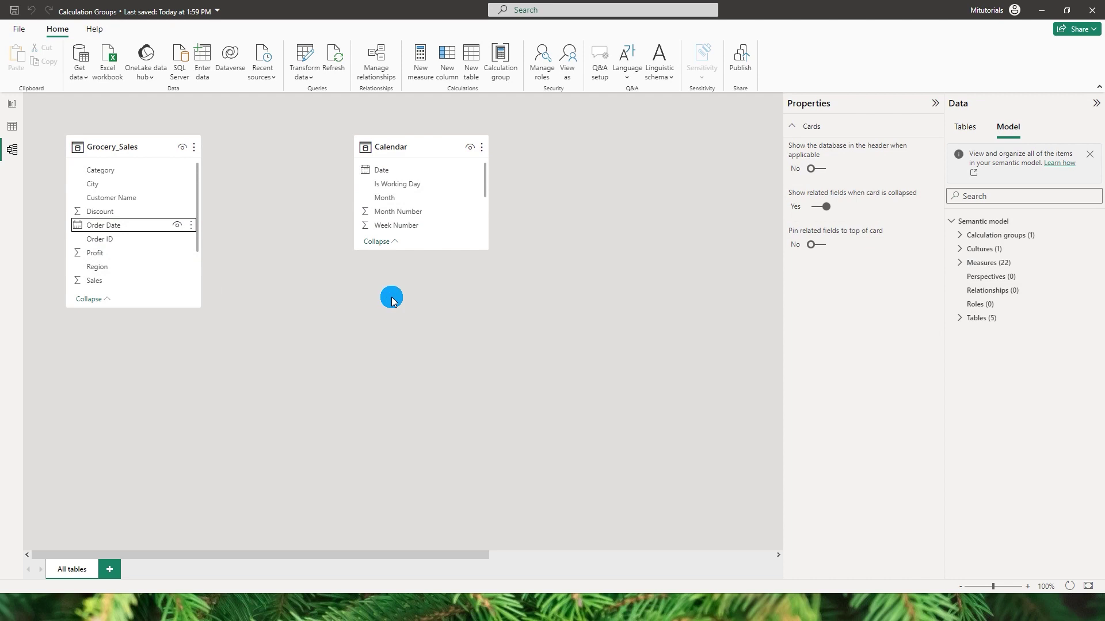
drag(106, 226, 385, 168)
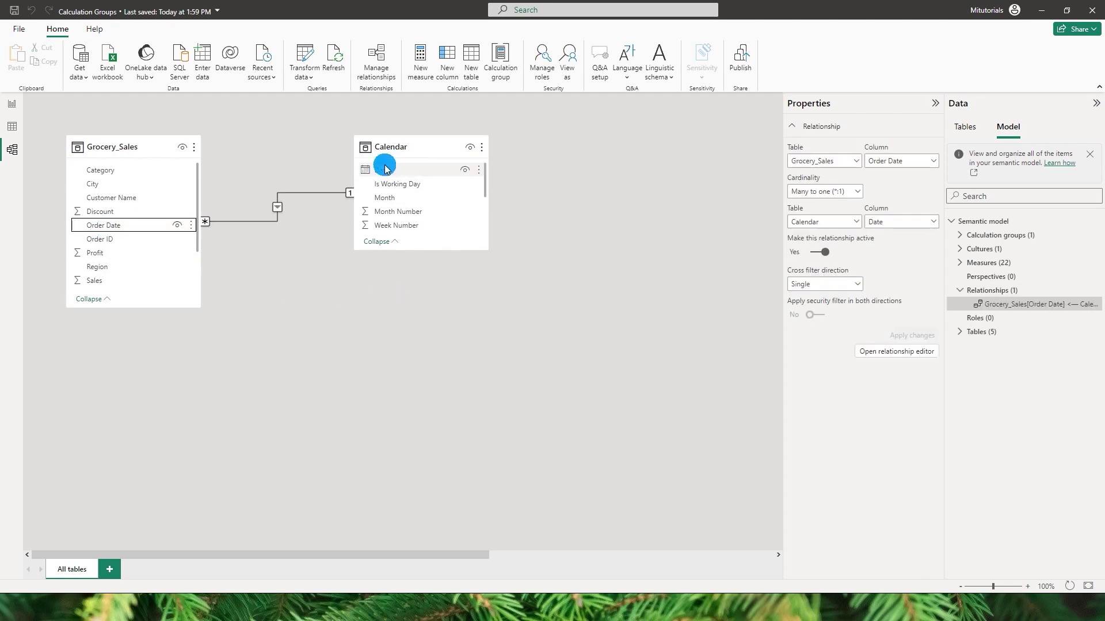
key(ctrl+z)
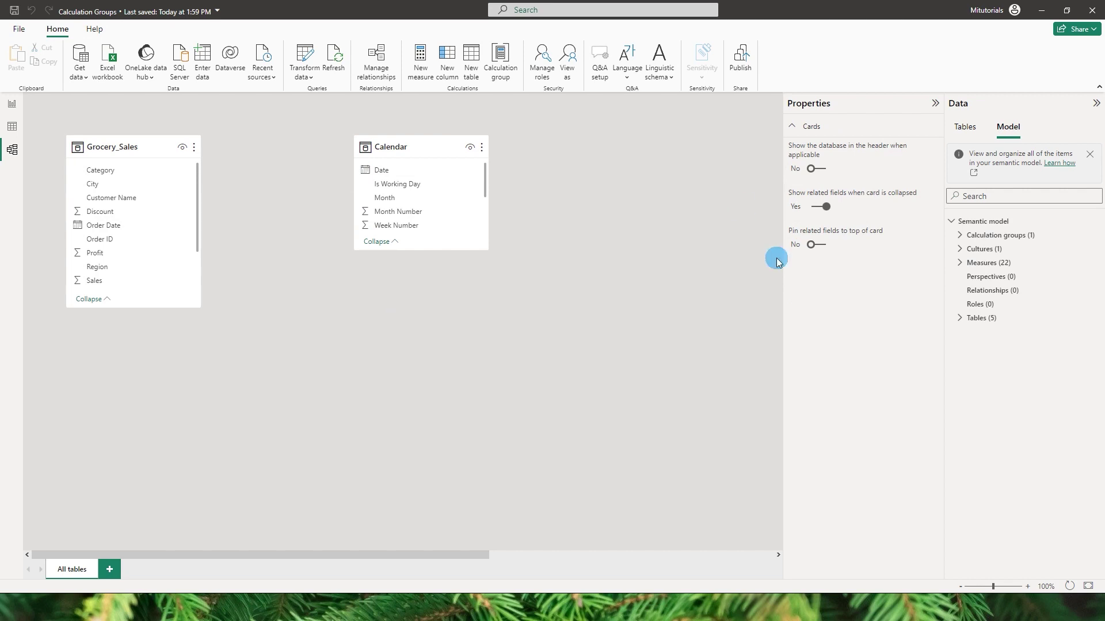
Start a new relationship from the Relationships group, using the Date column of Calendar with One to many (1:*) cardinality
click(1002, 291)
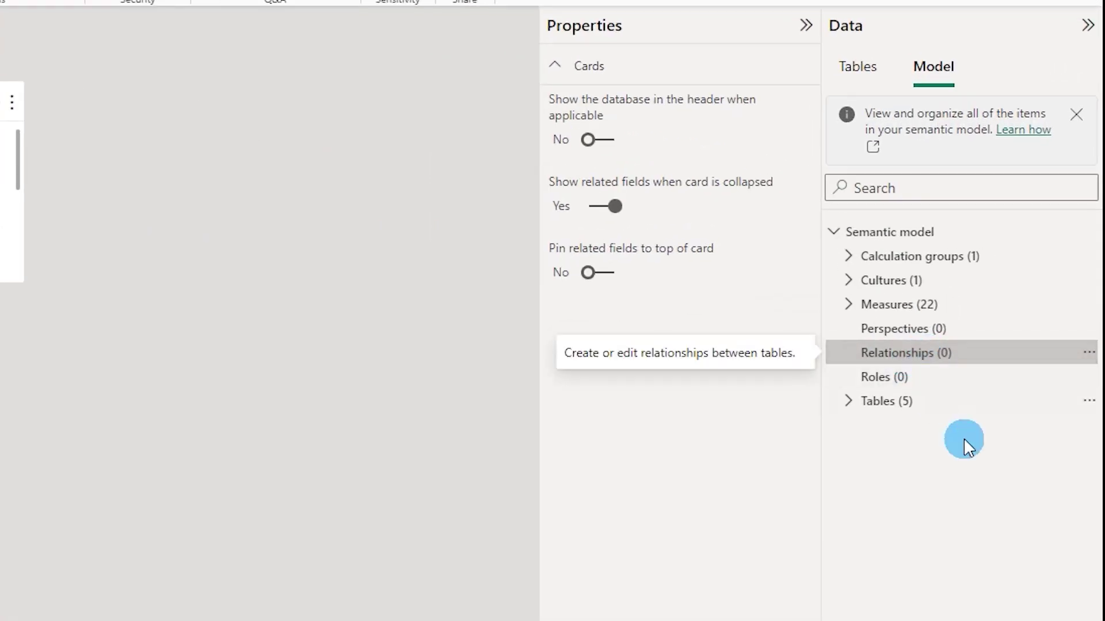
click(1089, 353)
click(981, 374)
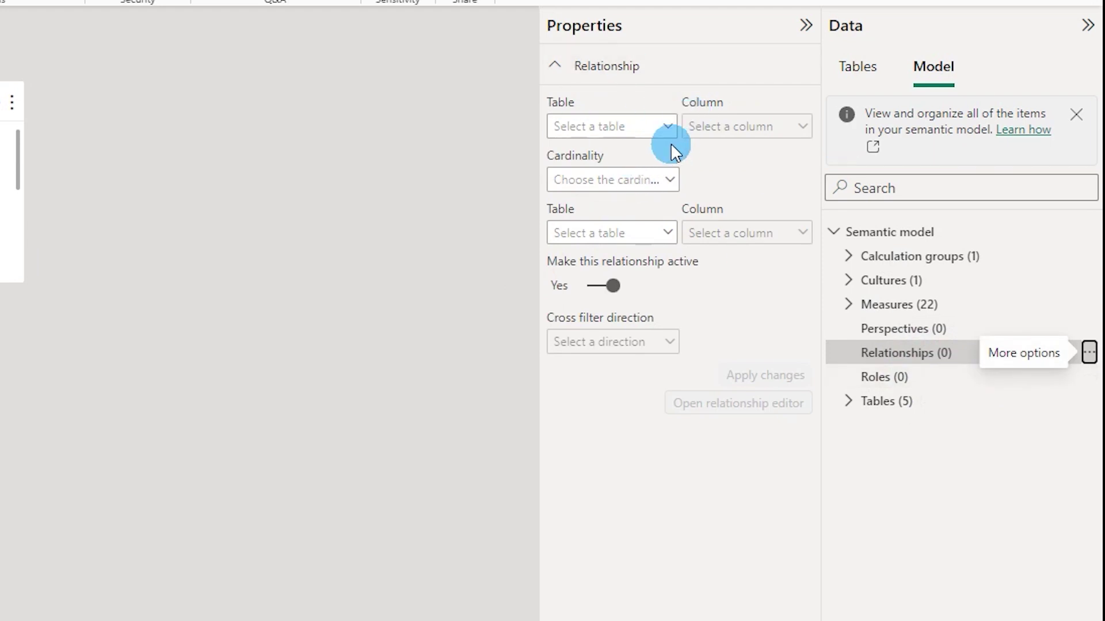
click(664, 123)
click(593, 205)
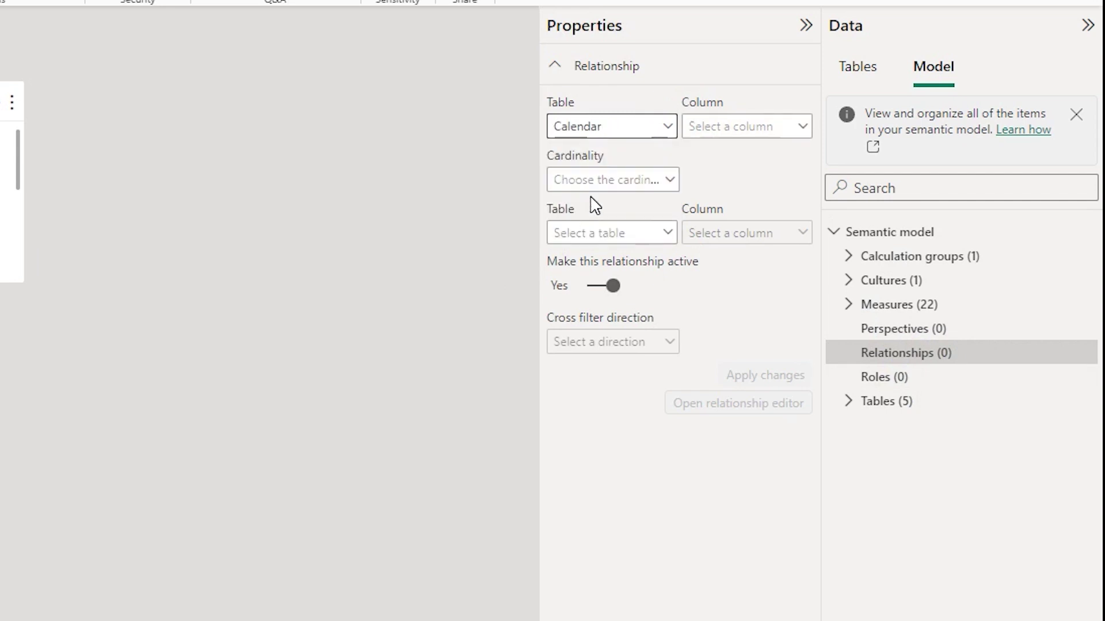
click(643, 126)
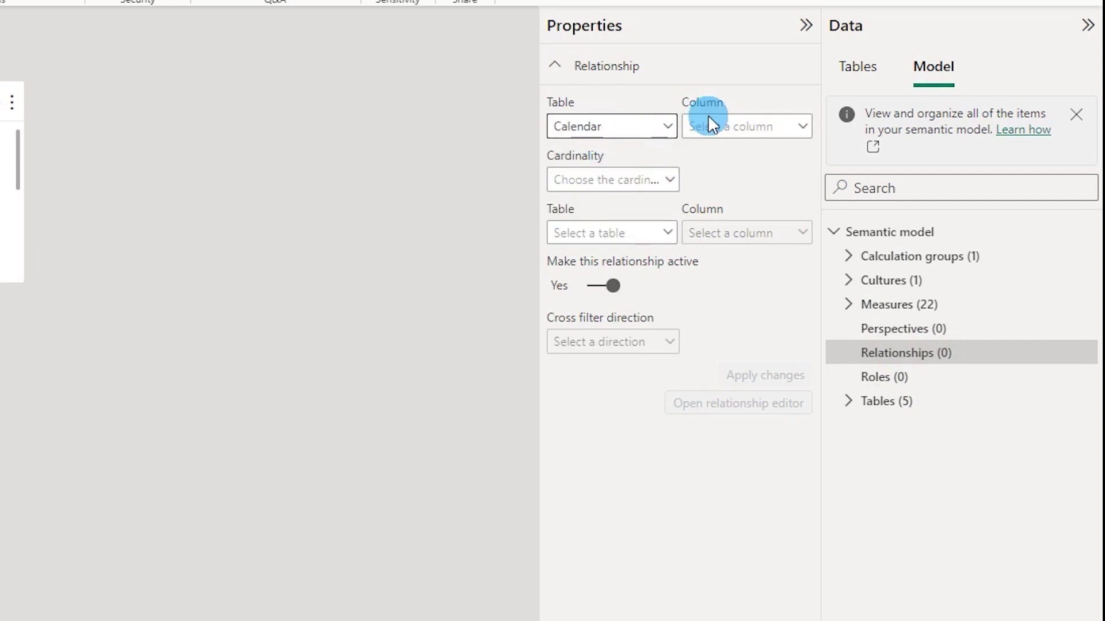
click(739, 129)
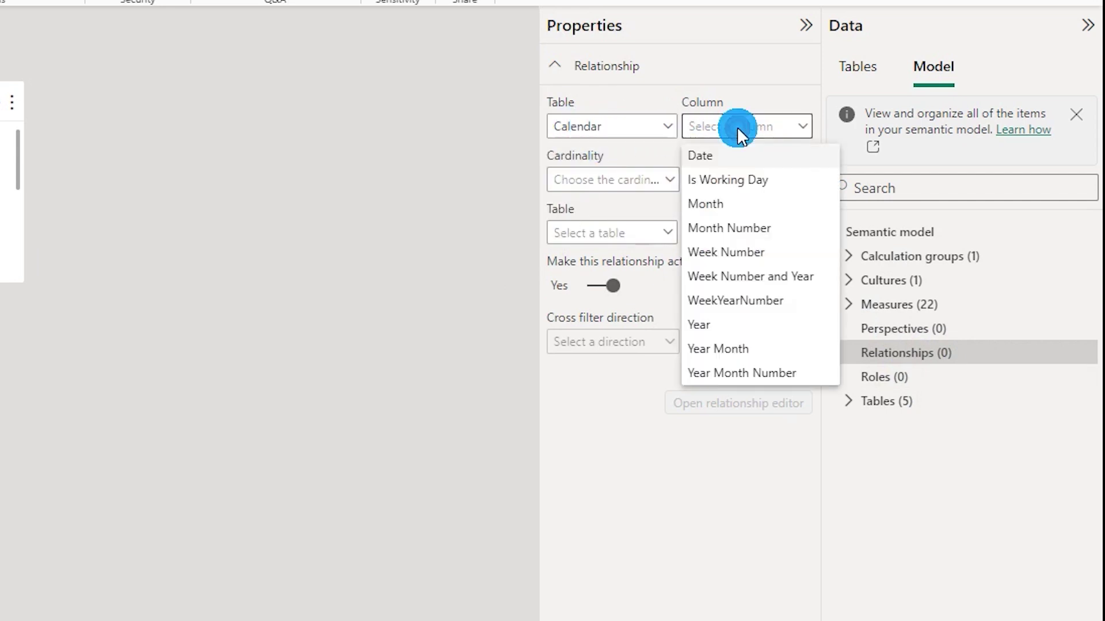
click(714, 156)
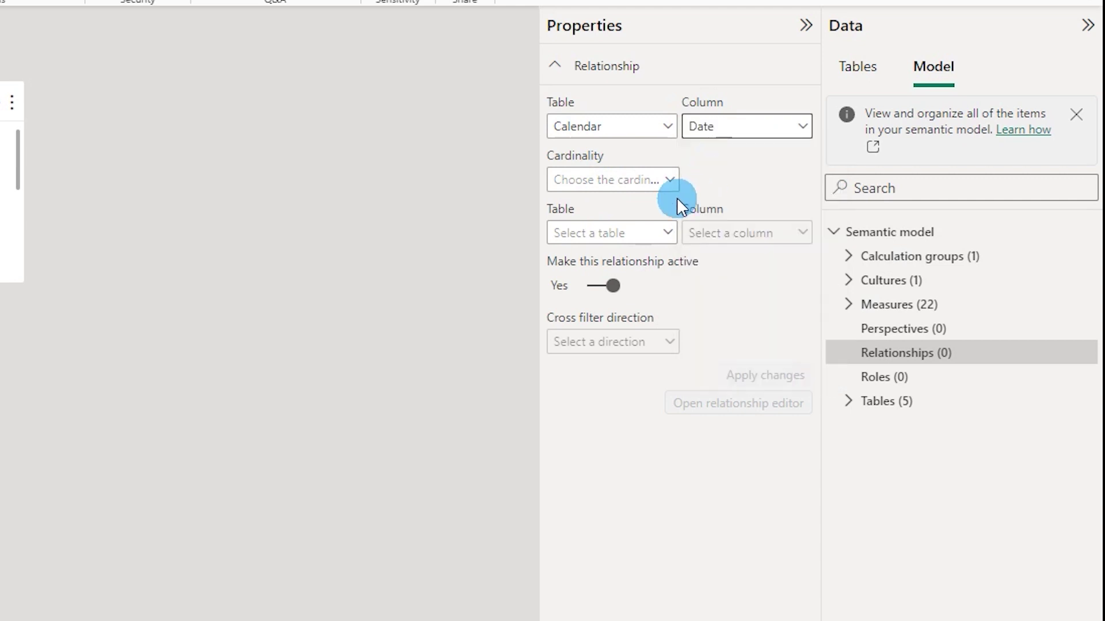
click(666, 183)
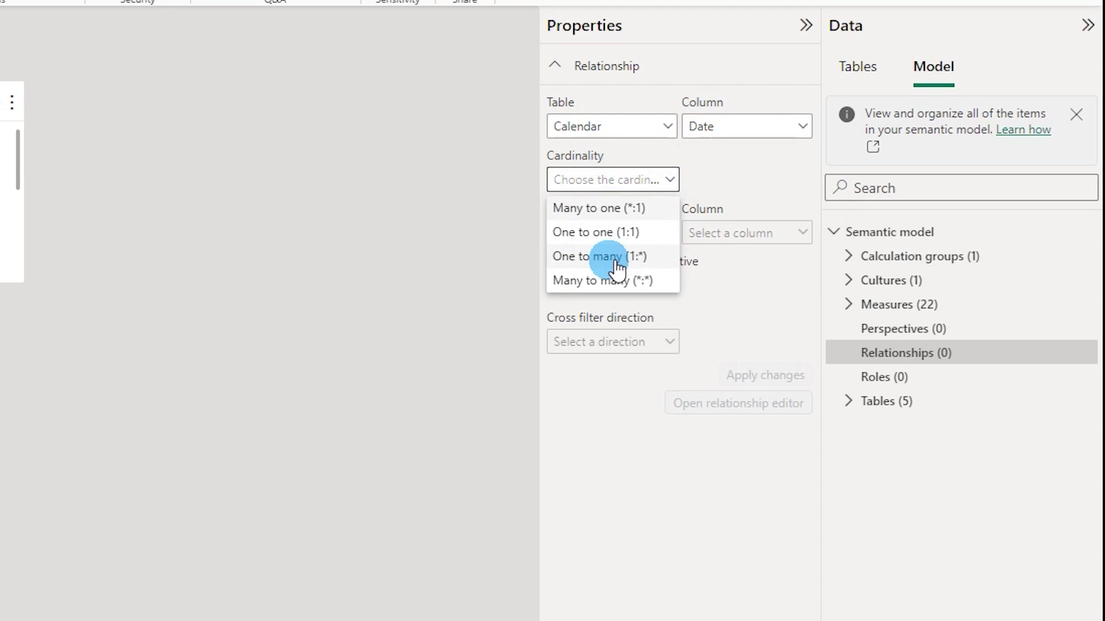
click(593, 257)
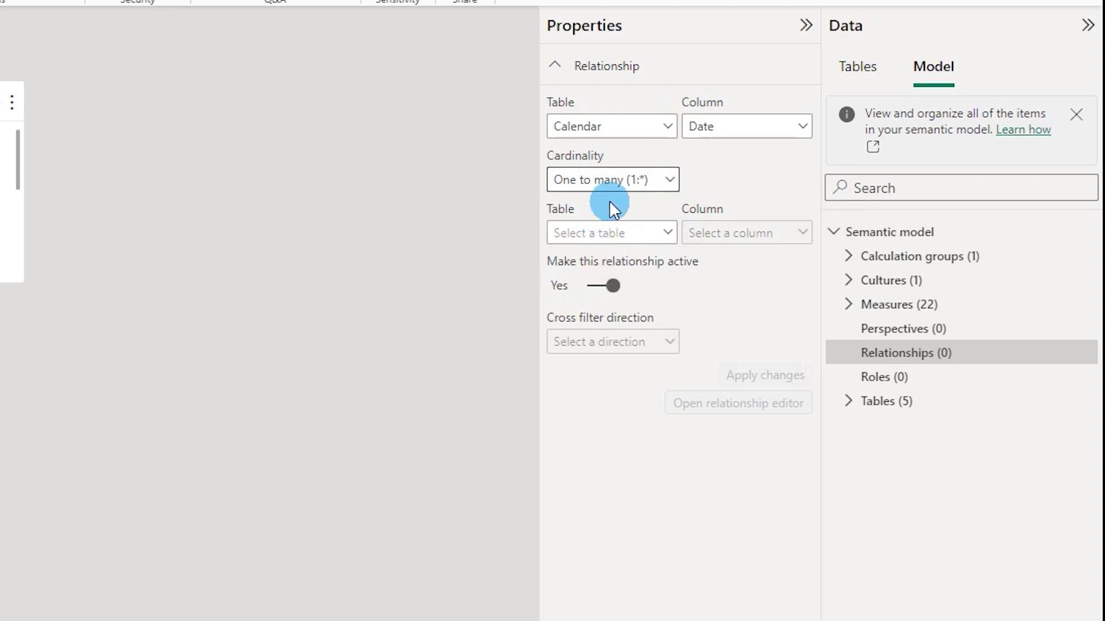
Relate it to Order Date in Grocery_Sales with a Single cross filter direction, and apply the relationship
click(654, 239)
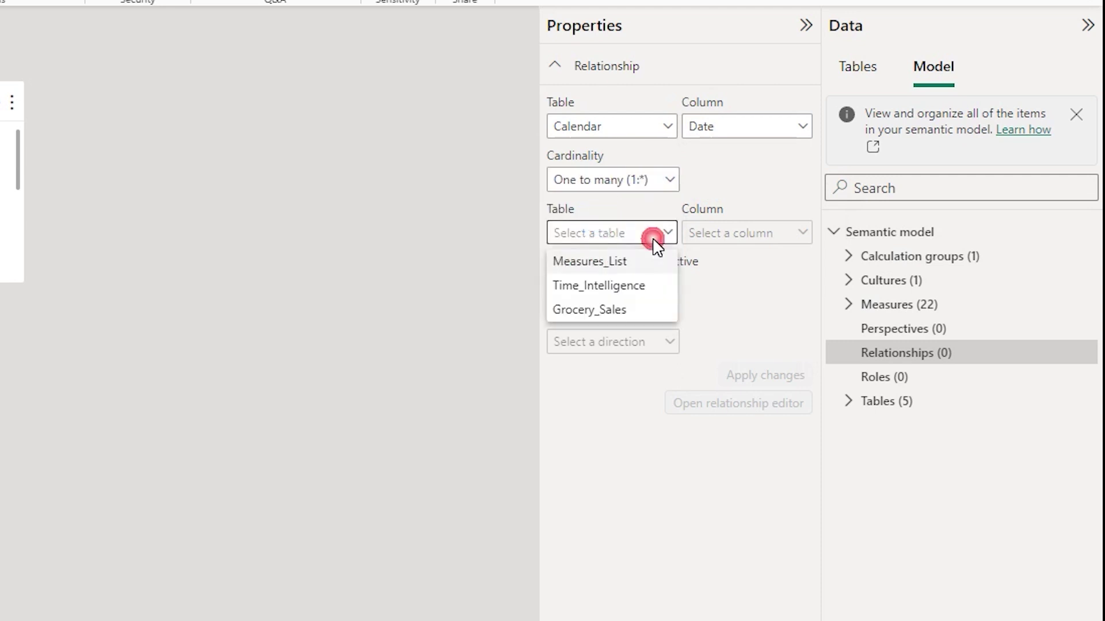
click(614, 313)
click(764, 242)
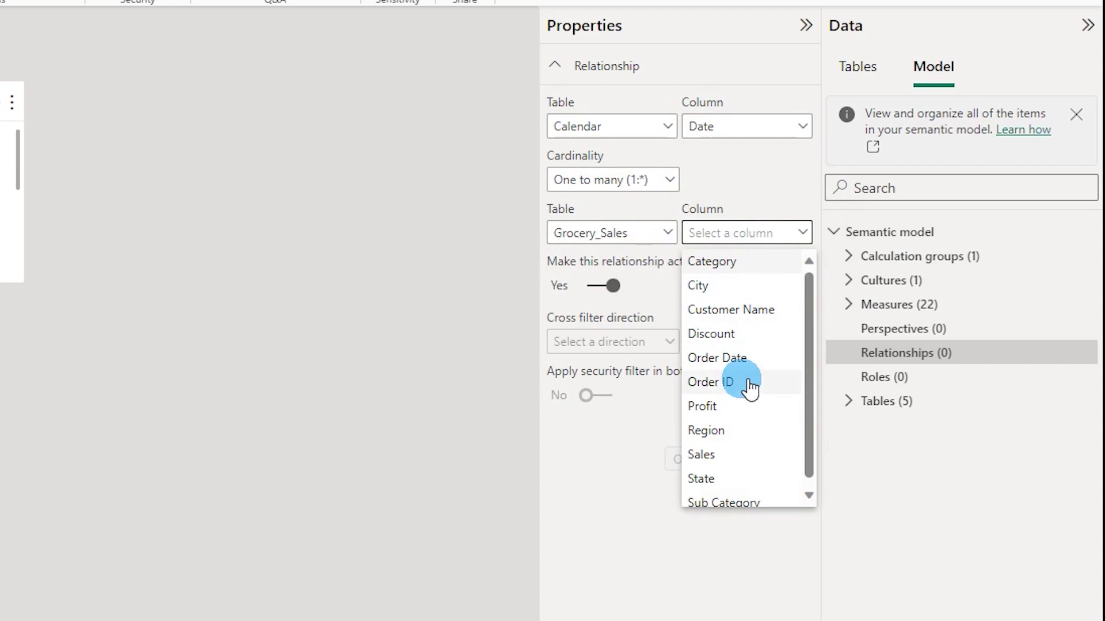
click(738, 359)
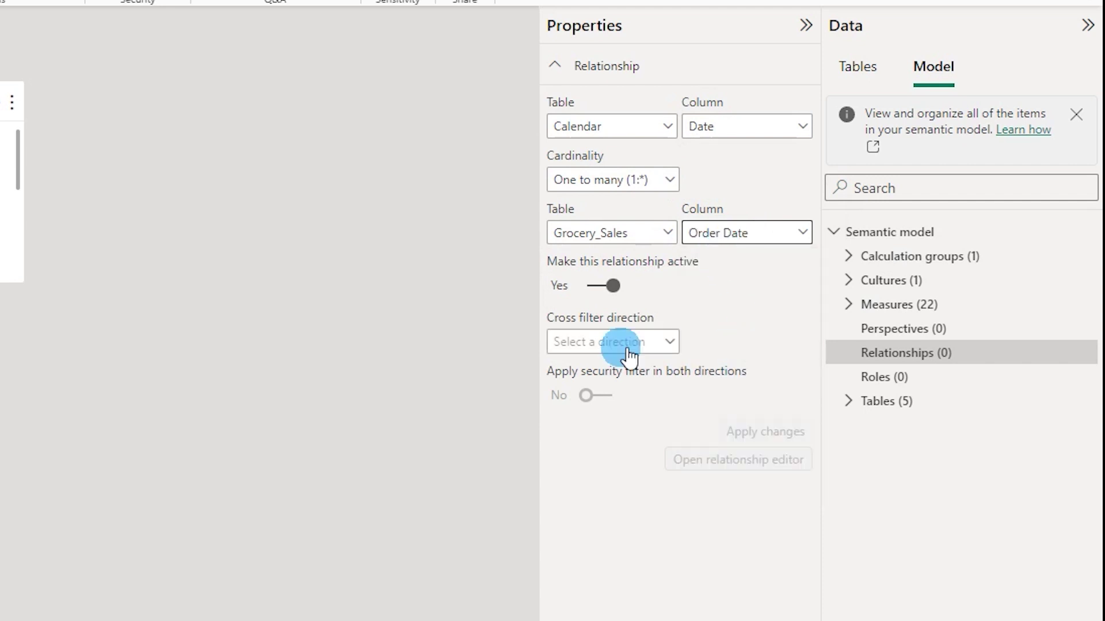
click(656, 347)
click(577, 371)
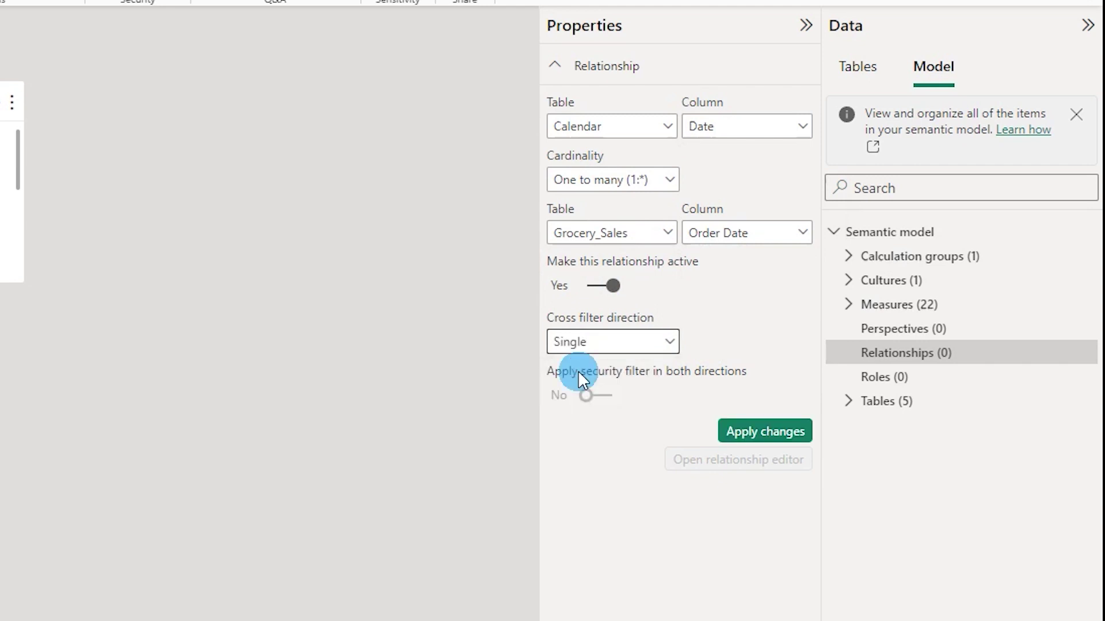
click(756, 432)
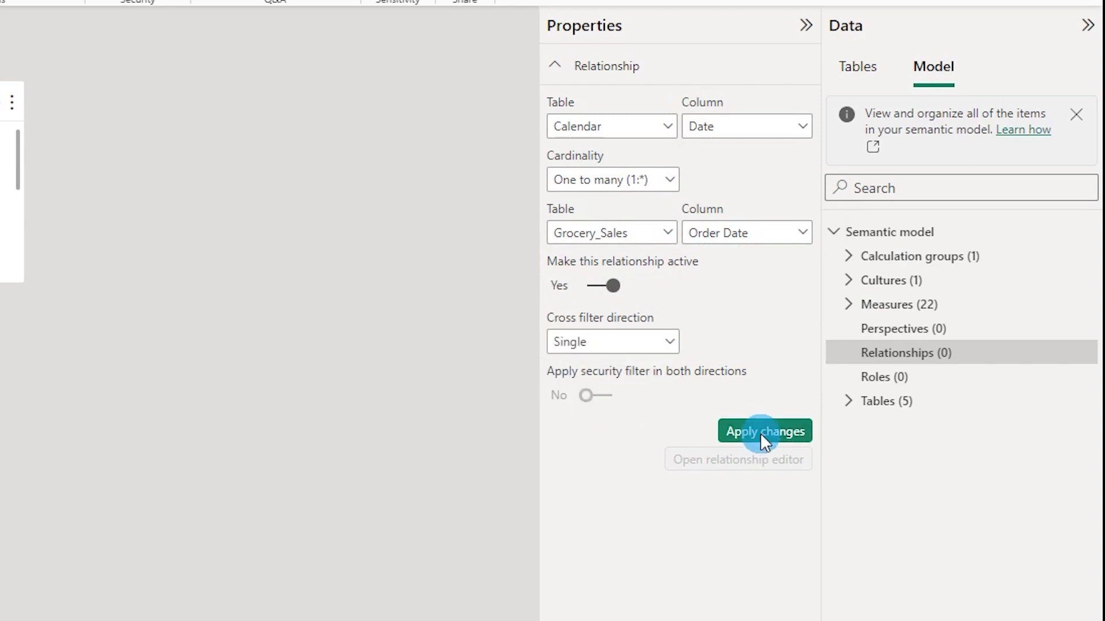
Review the new relationship in its editor without changing it, and examine the list of measures and the properties of Base_Line
click(0, 156)
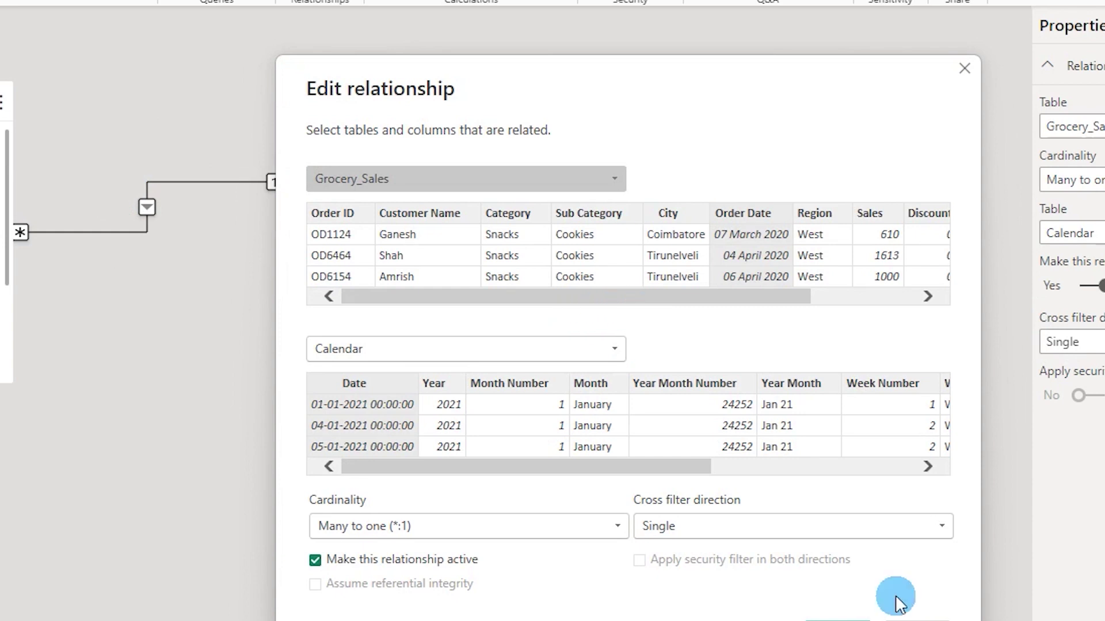
click(914, 615)
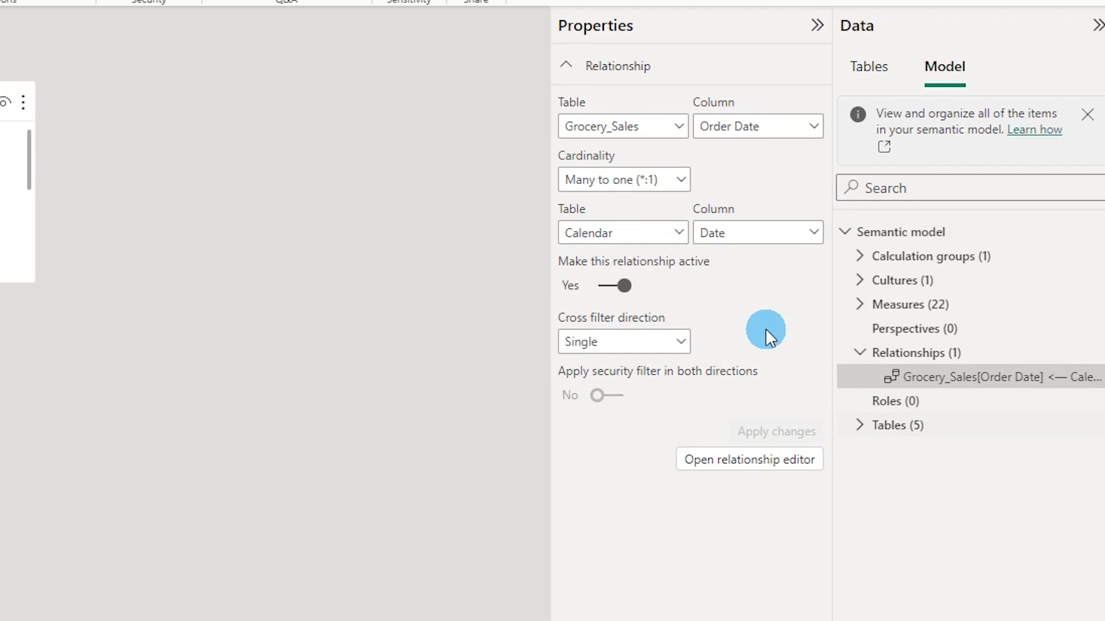
click(897, 305)
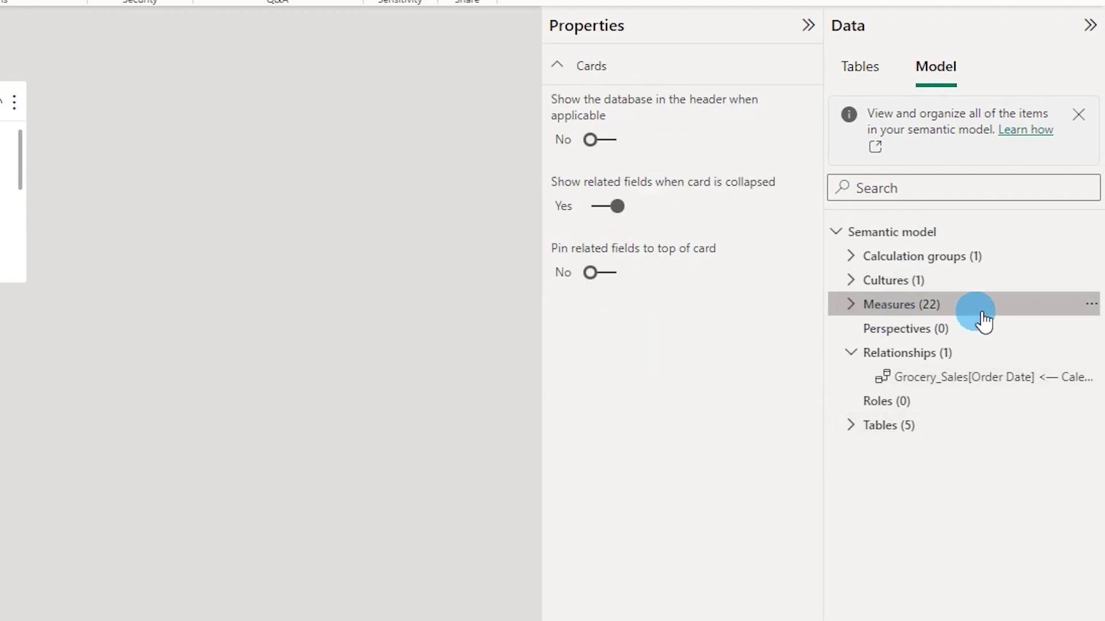
click(850, 304)
scroll(944, 380, down, 2)
scroll(940, 423, up, 2)
click(919, 330)
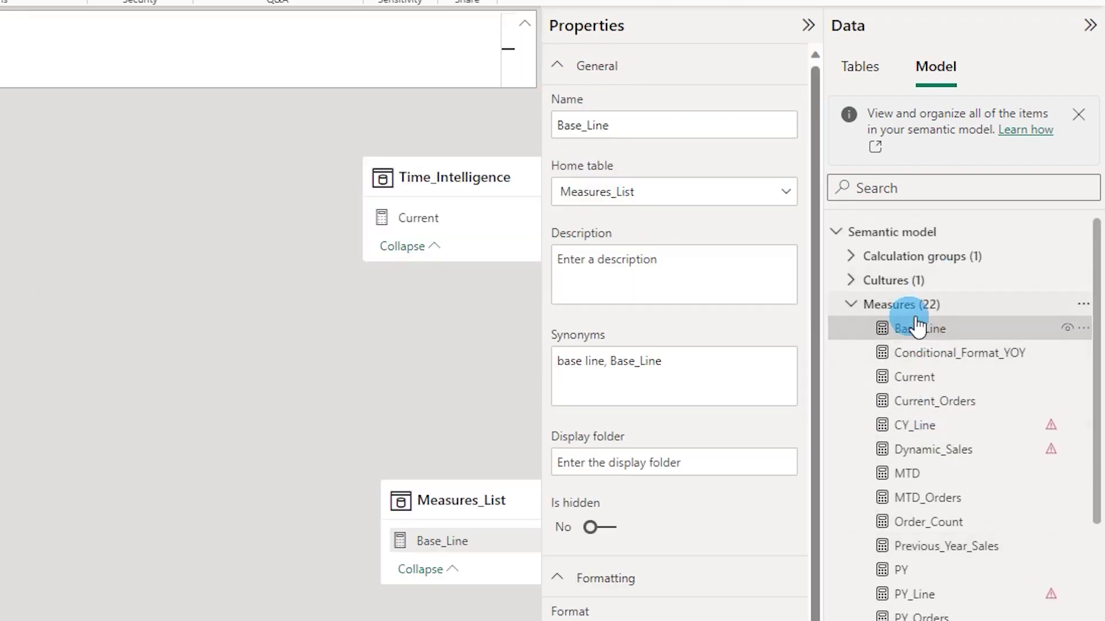
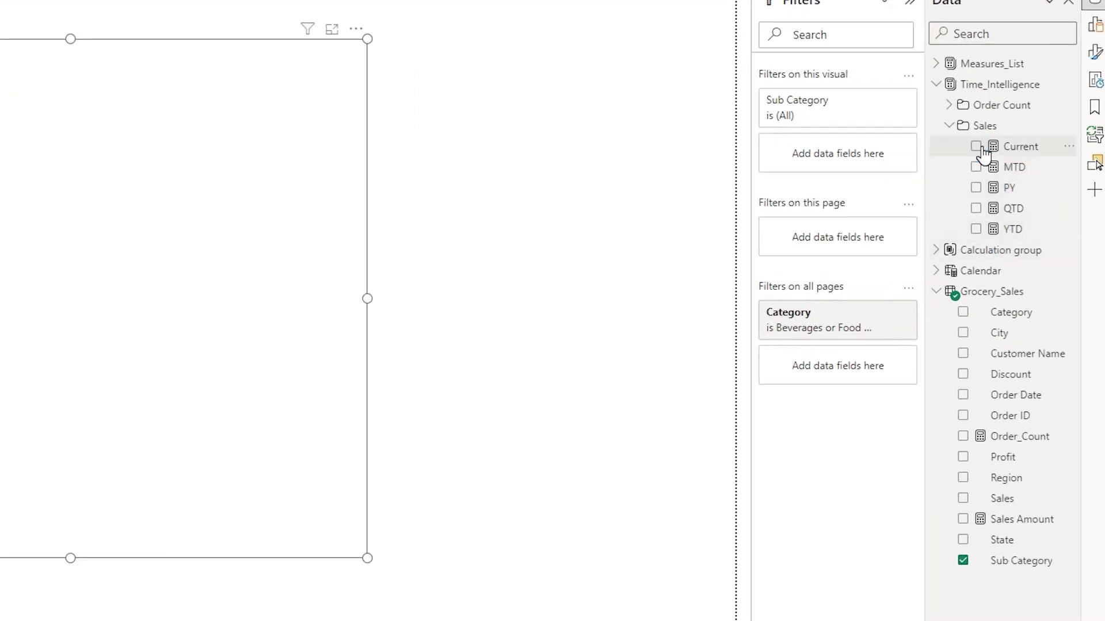
Show the Current sales measure by Sub Category in a matrix on Page 2, and add the PY, YTD, QTD and MTD measures
click(977, 147)
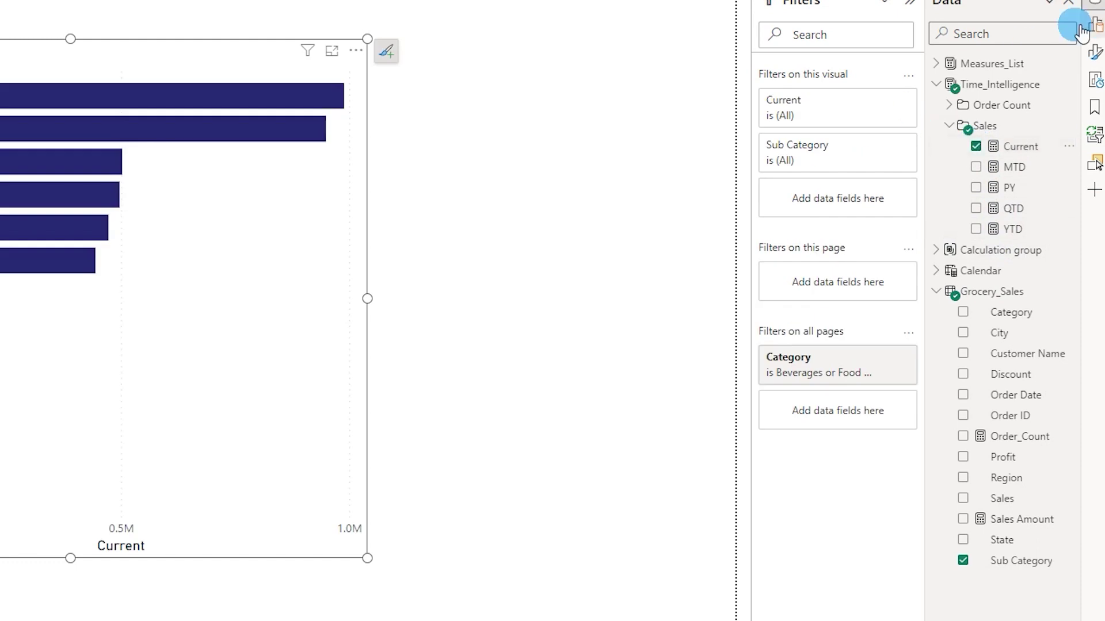
click(446, 29)
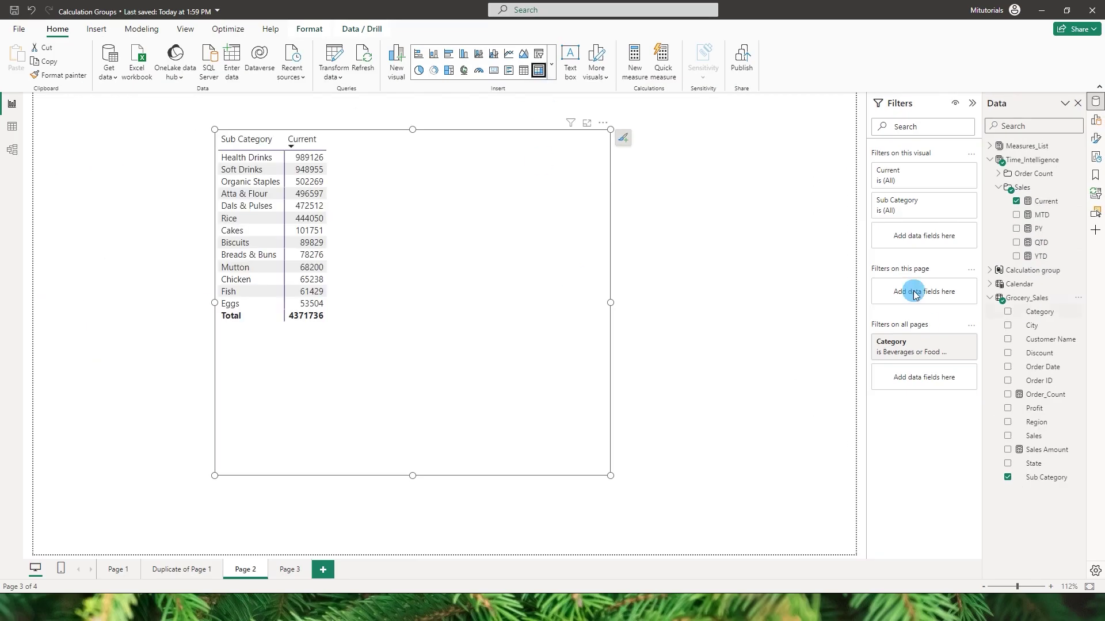
click(1017, 229)
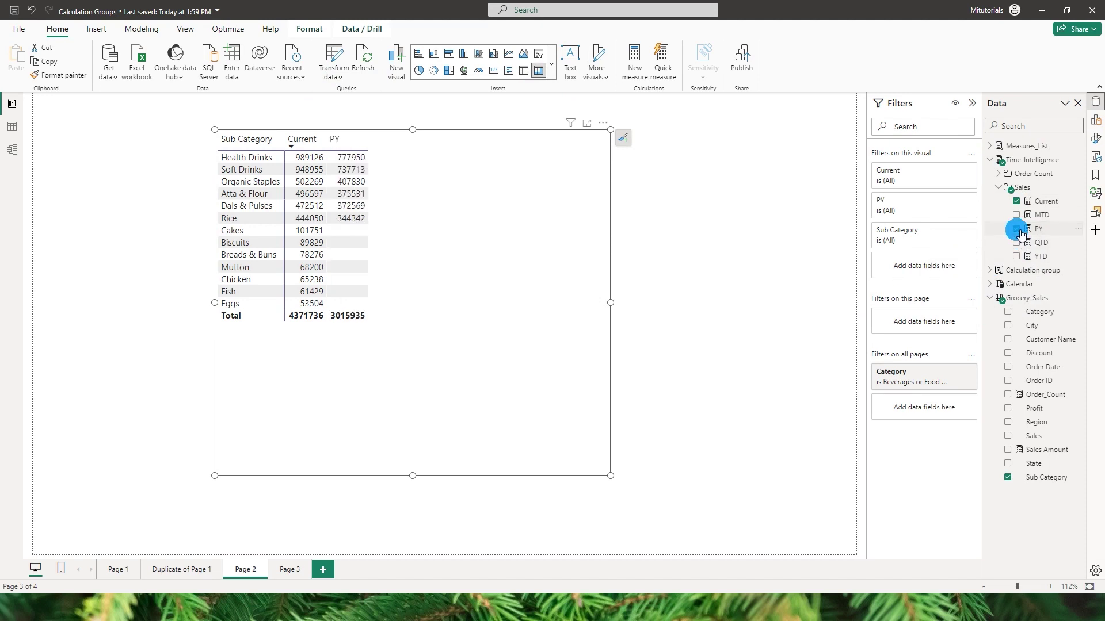
click(1024, 258)
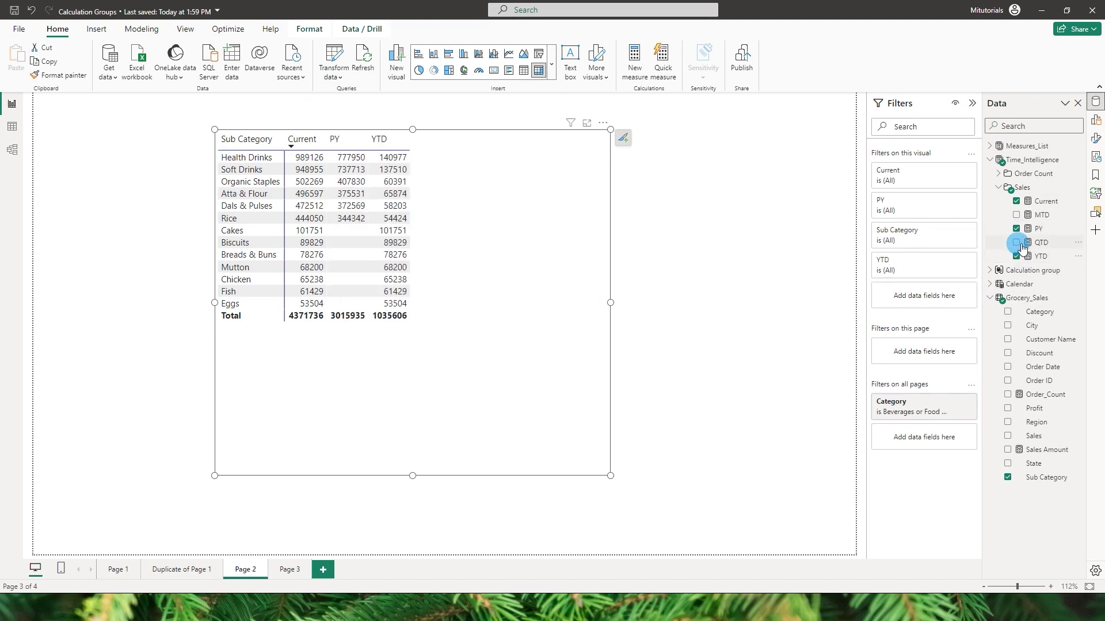
click(1019, 243)
click(1016, 215)
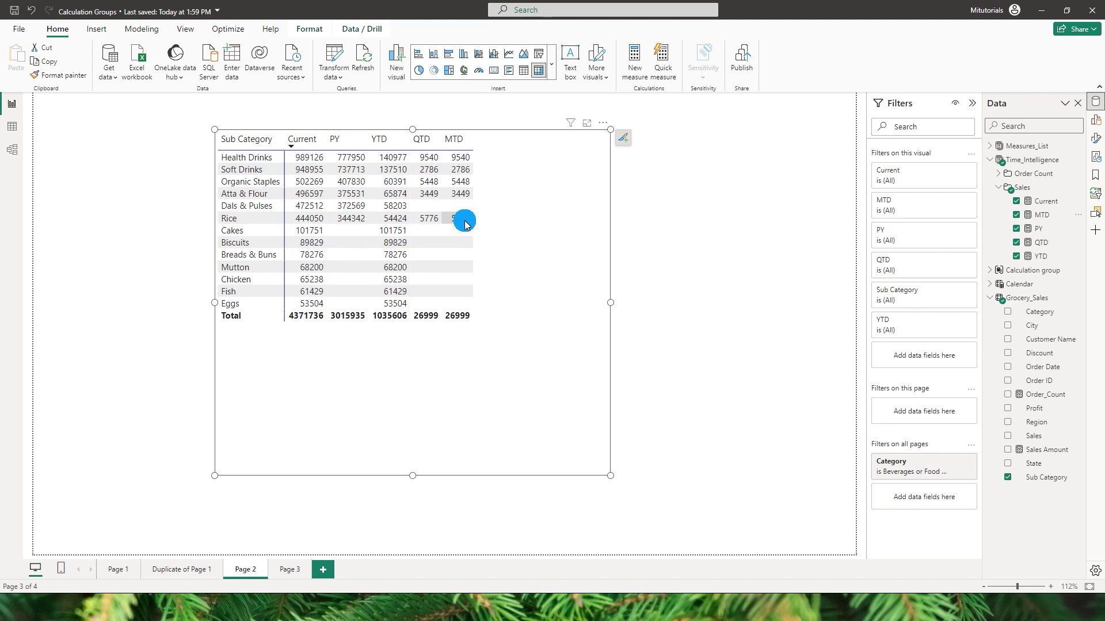
Examine the formulas of the Current, MTD and QTD sales measures and the measures in the Order Count folder
click(1045, 207)
click(1041, 217)
click(1047, 241)
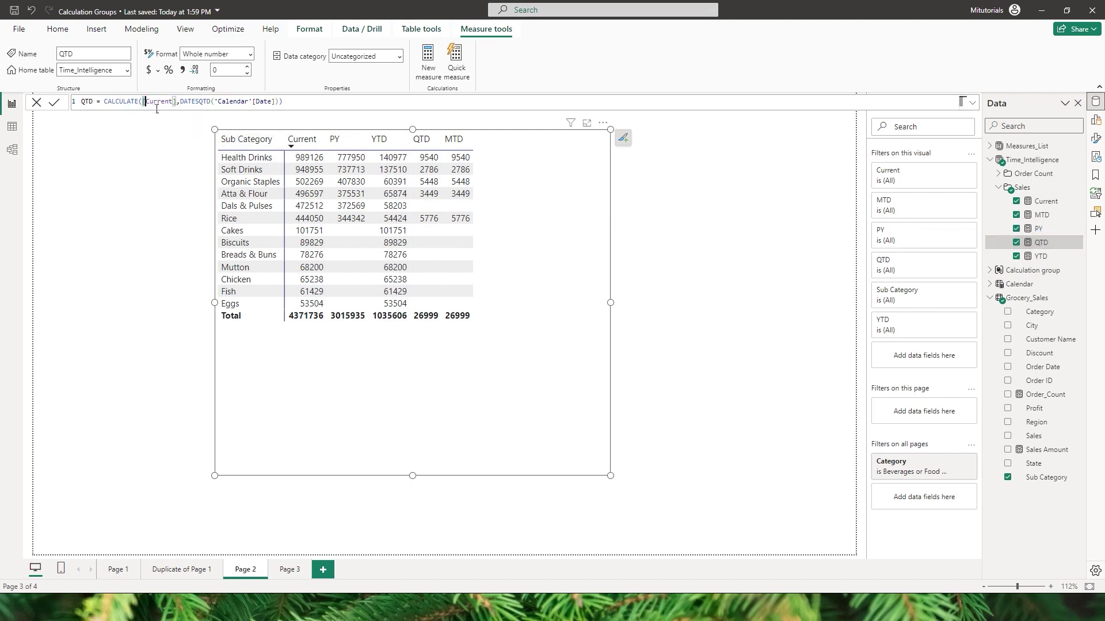
click(1045, 201)
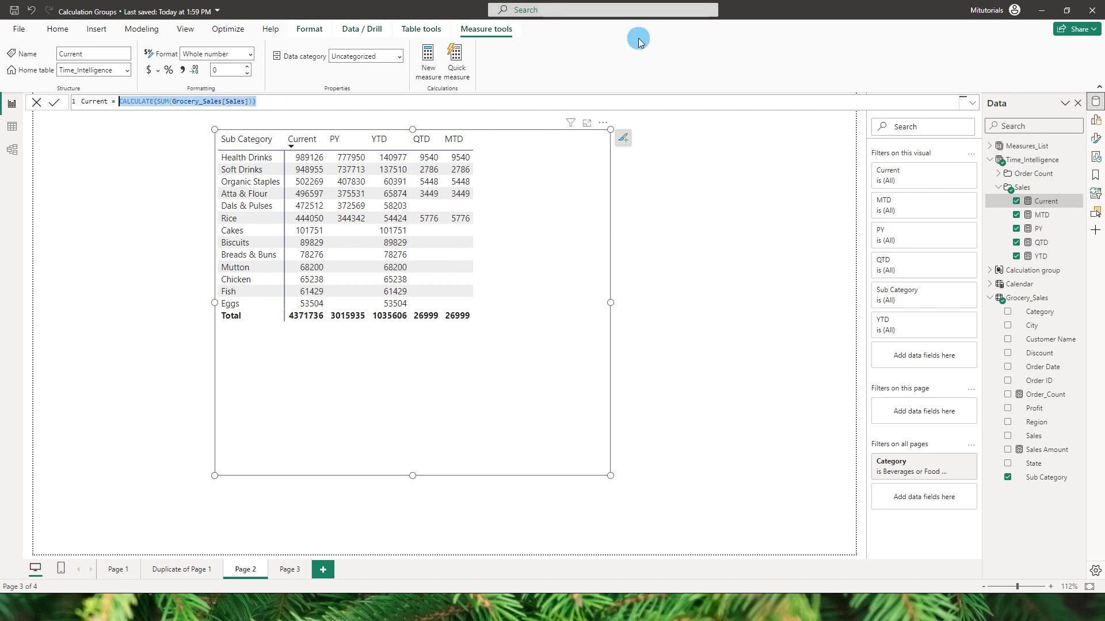
click(516, 211)
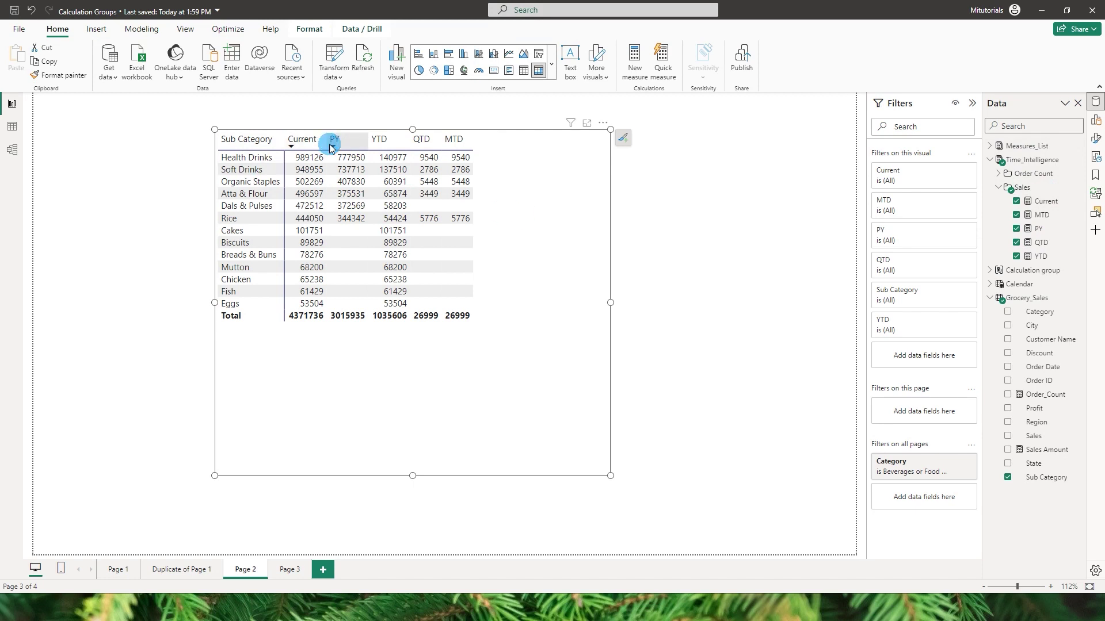
click(1004, 175)
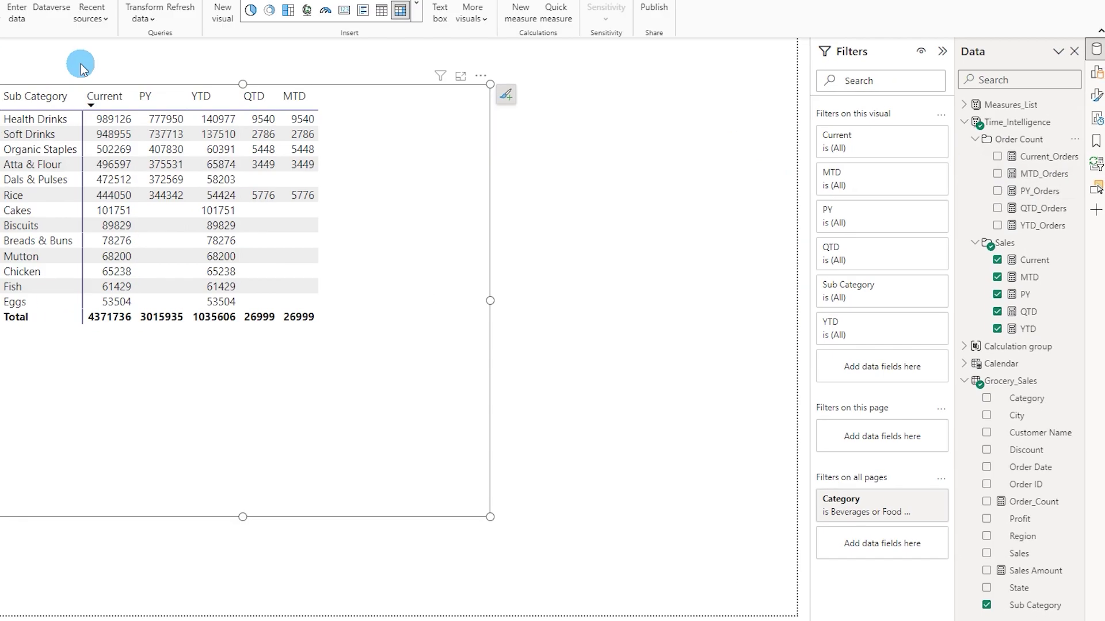
Delete the existing calculation group from the semantic model in the model view
click(13, 151)
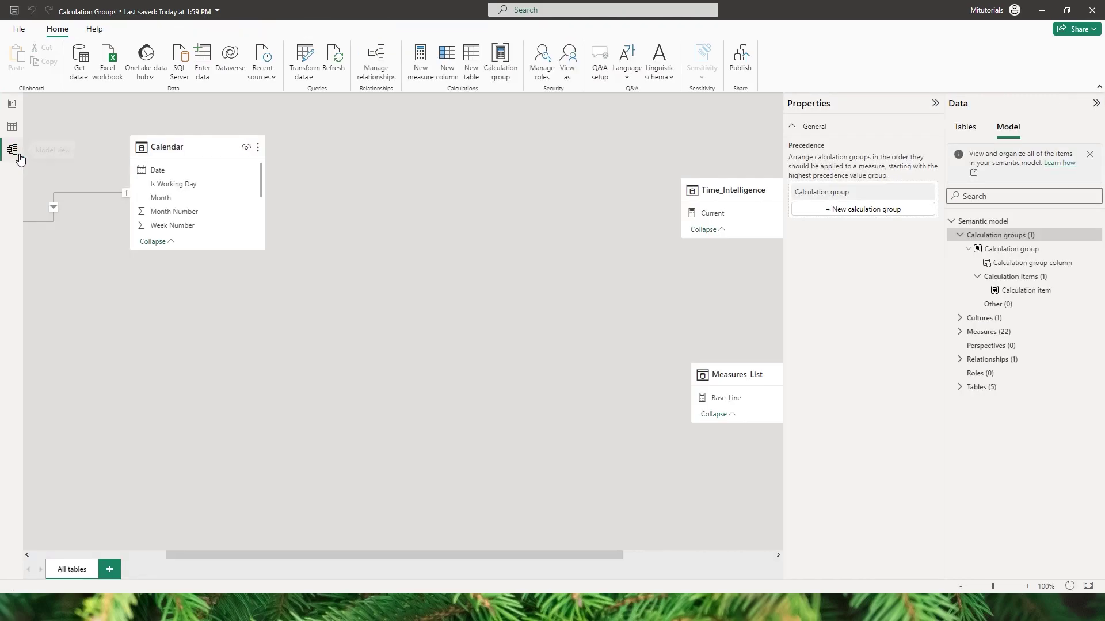
click(1029, 172)
click(1030, 250)
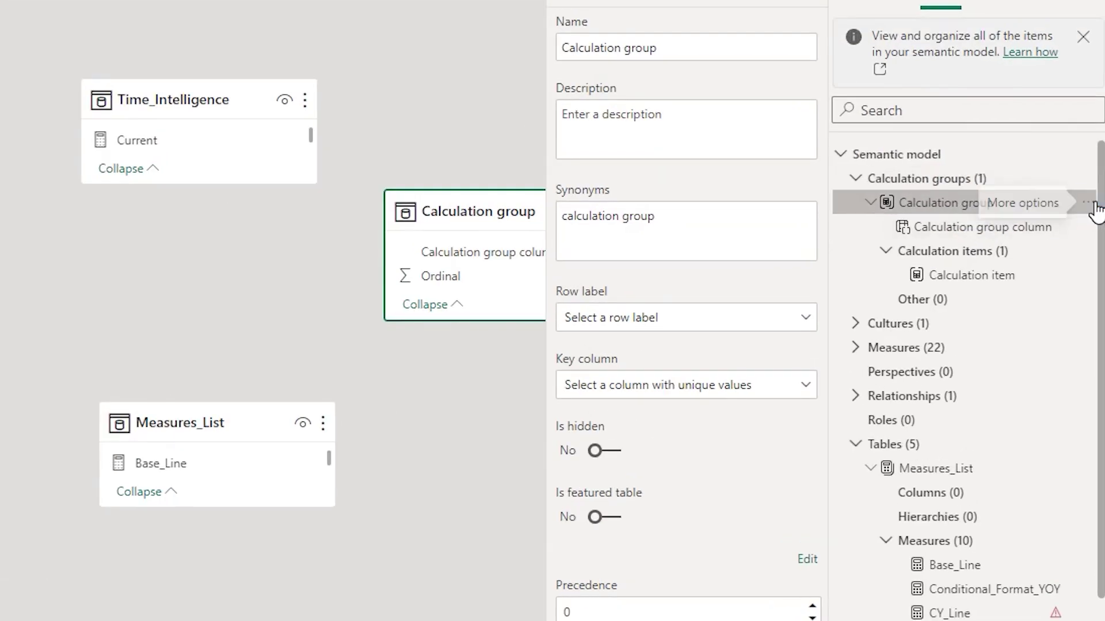
click(1095, 205)
click(977, 413)
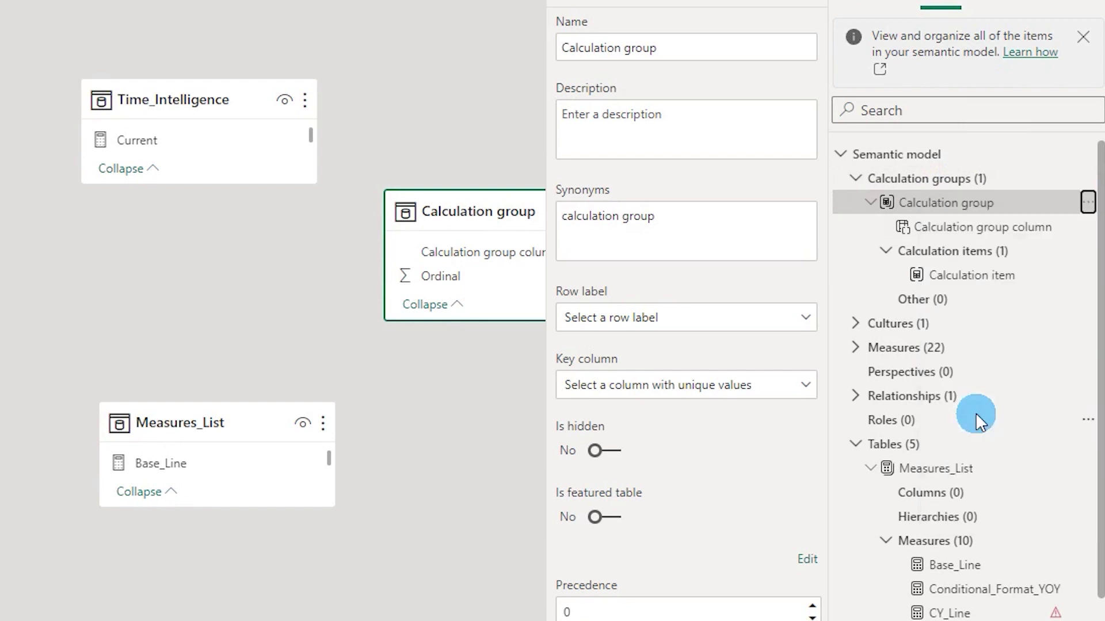
click(258, 334)
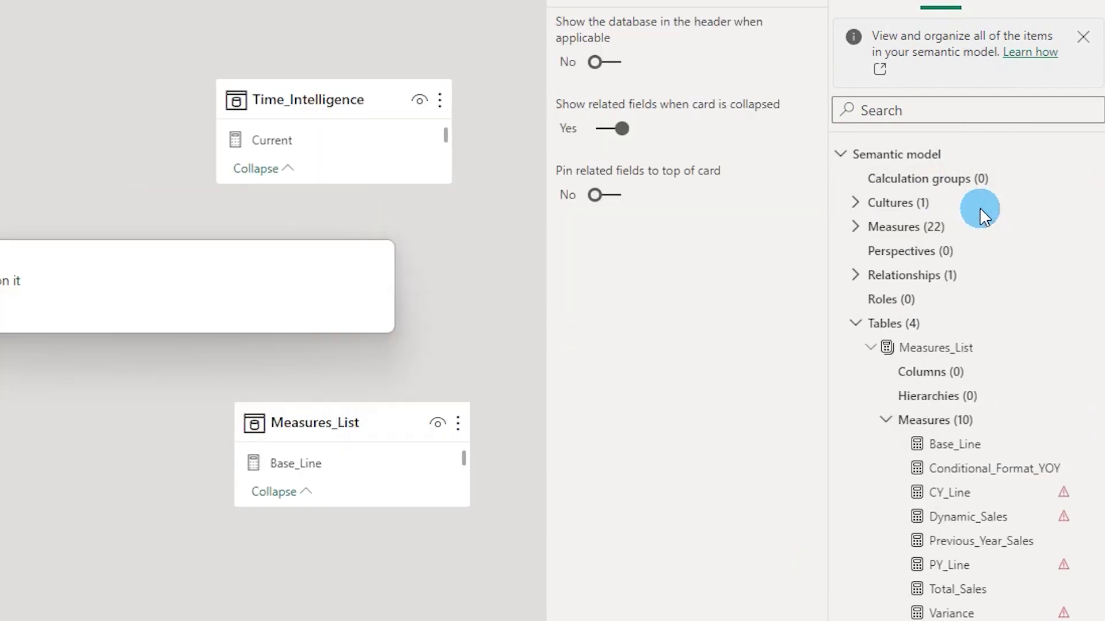
Create a new calculation group and name its first calculation item Current, keeping the SELECTEDMEASURE() expression
click(986, 181)
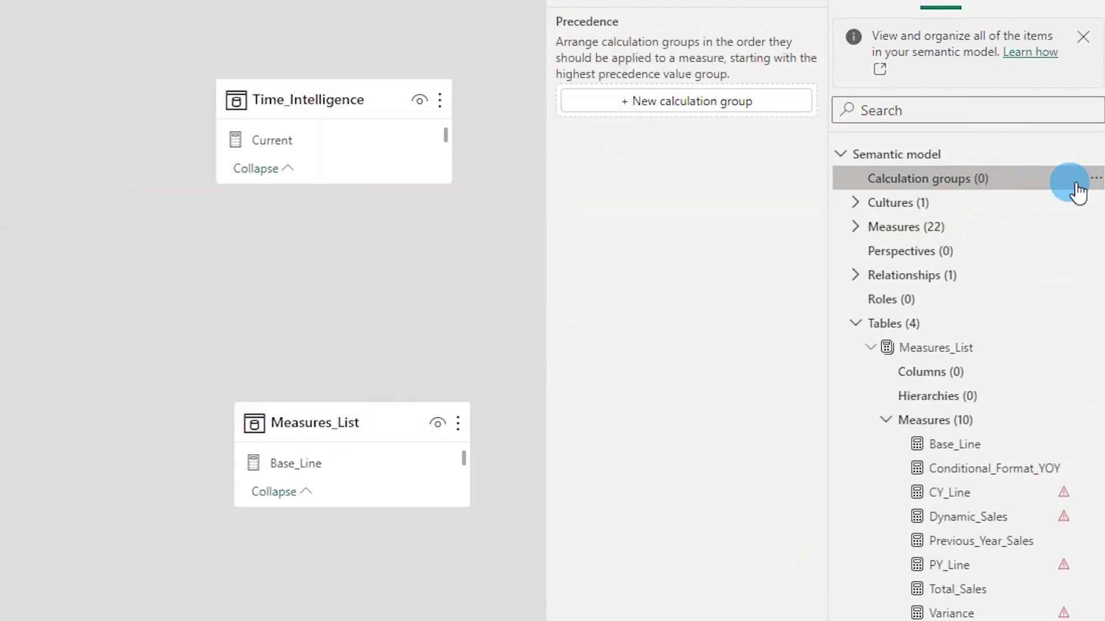
click(1096, 179)
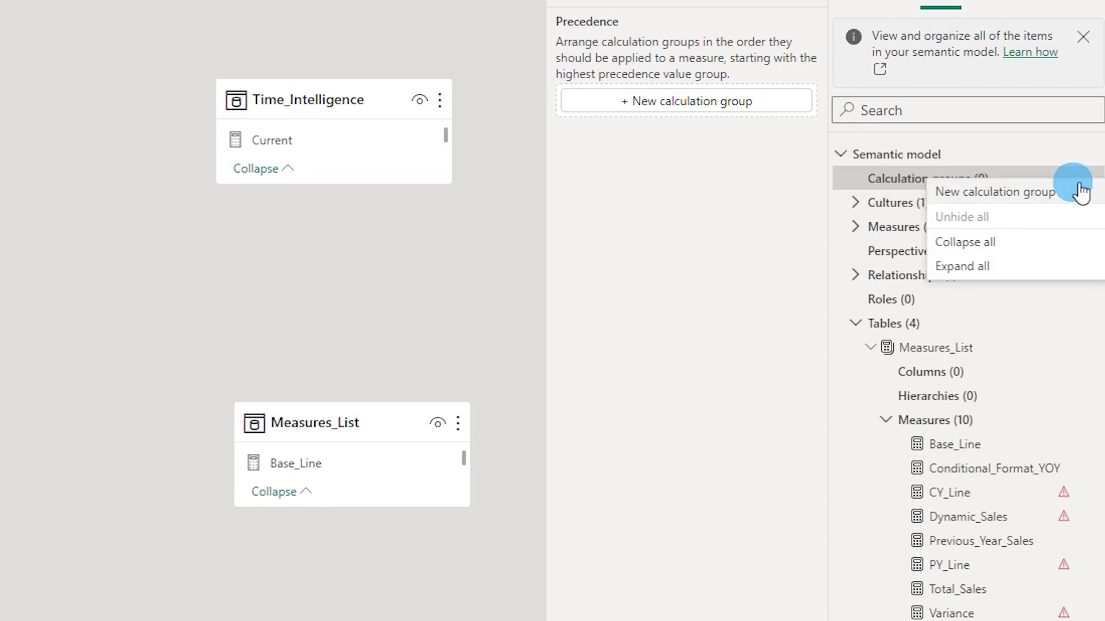
click(986, 192)
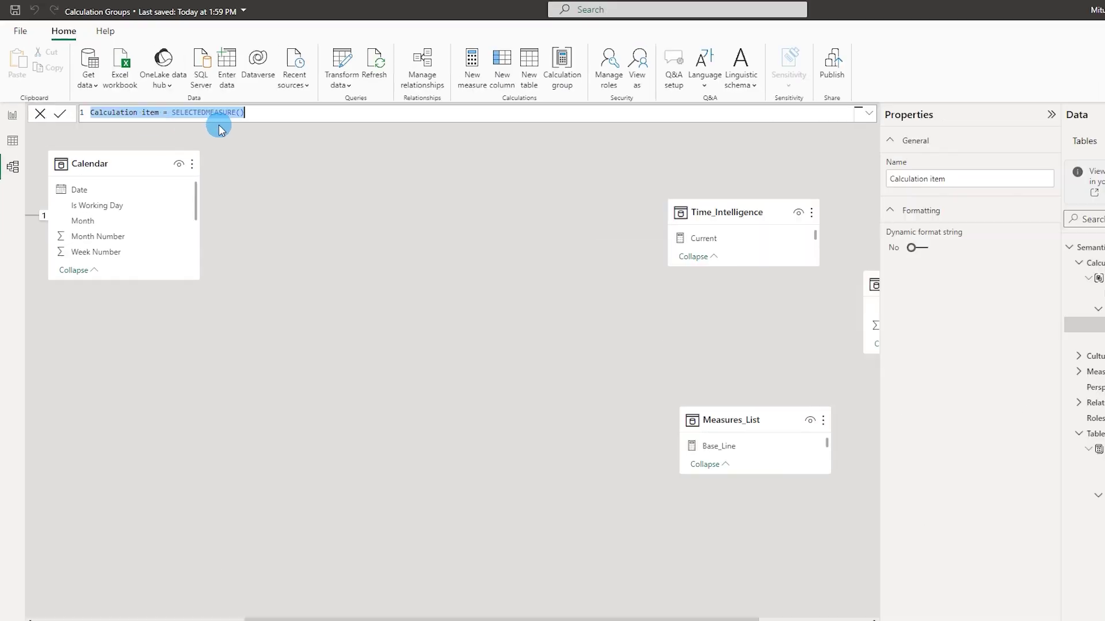
click(241, 109)
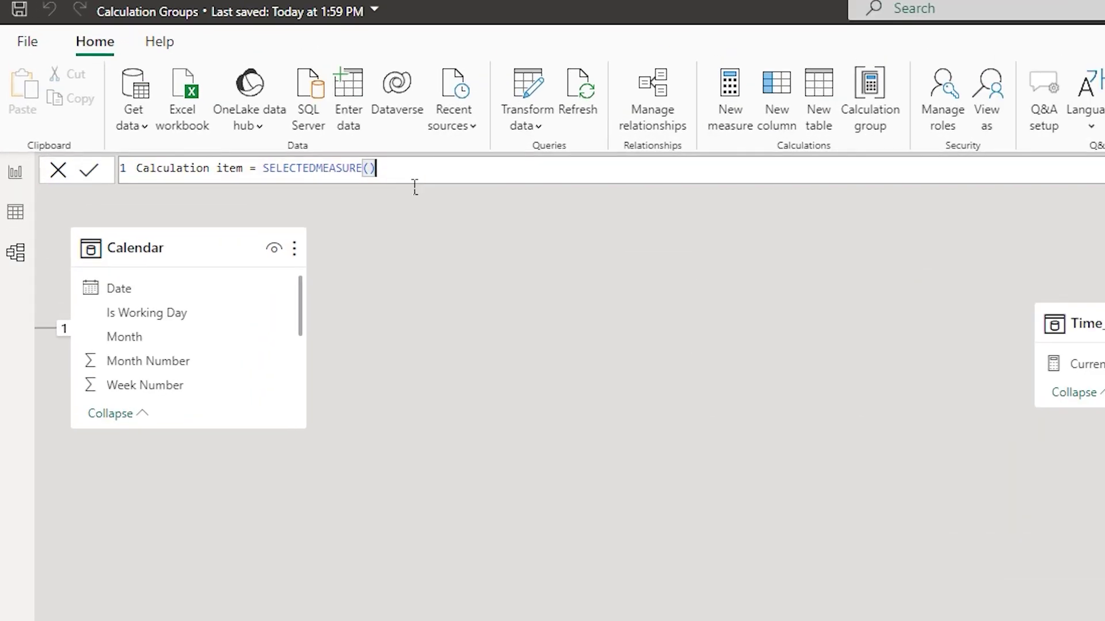
drag(244, 169, 111, 173)
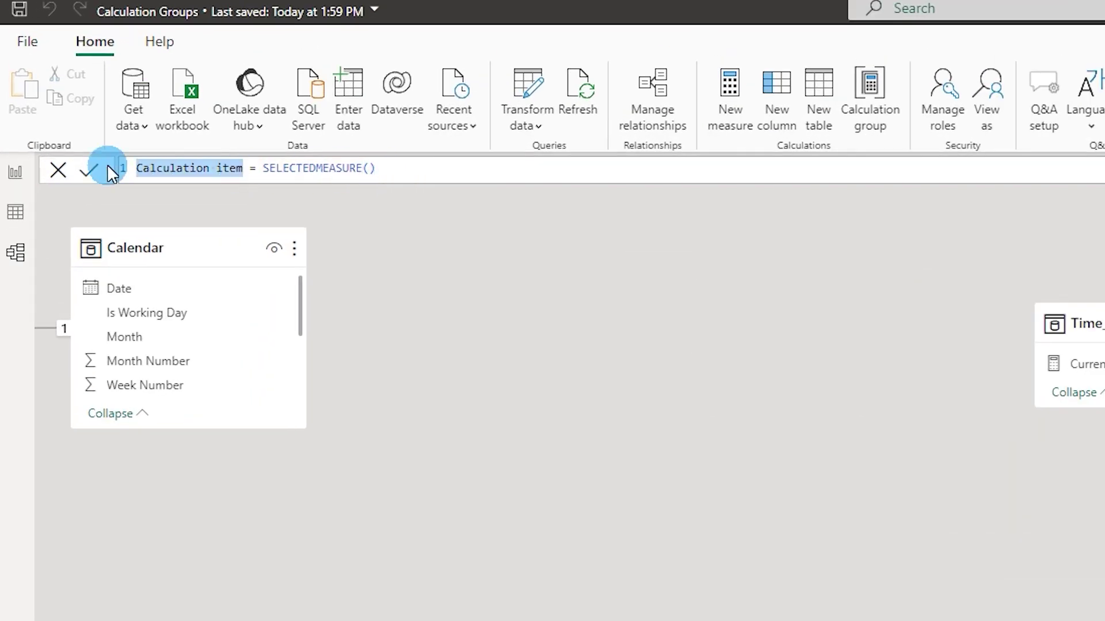
text(Current)
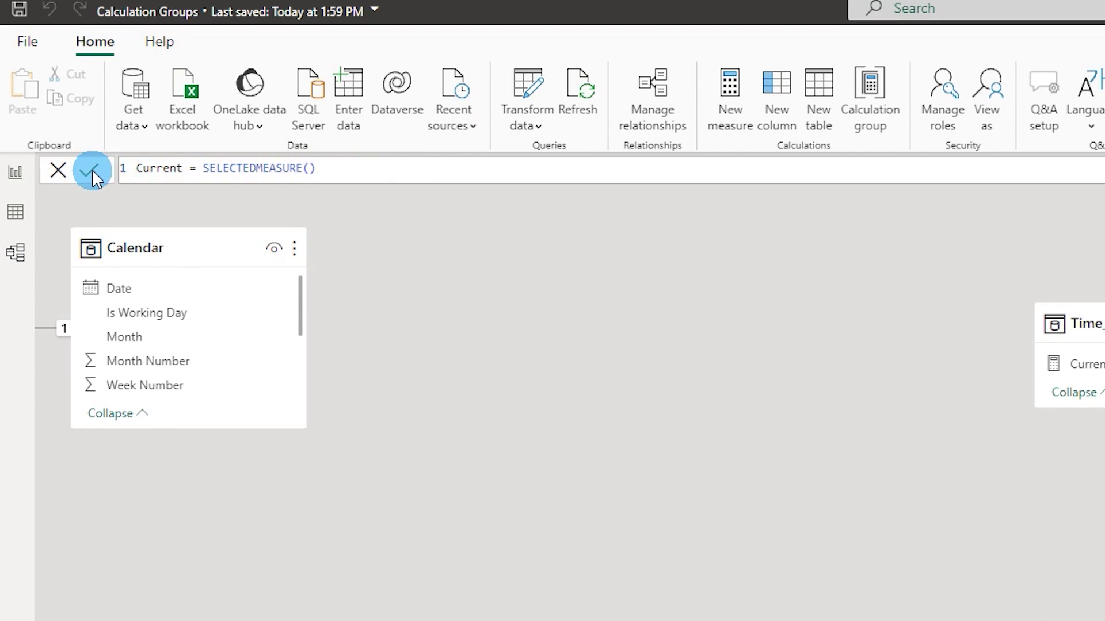
click(92, 169)
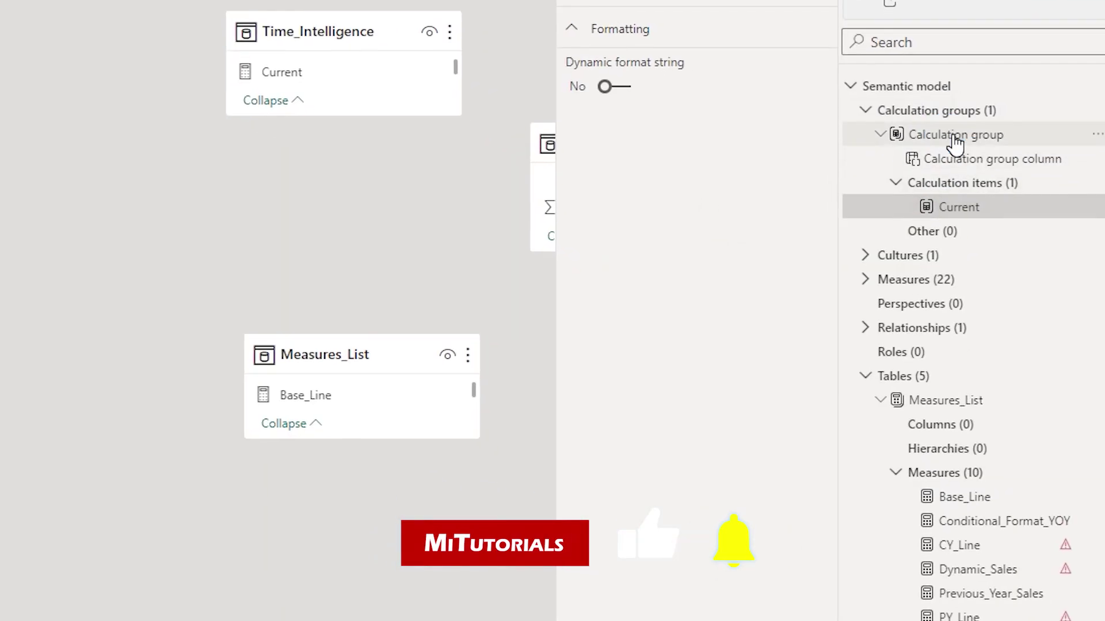
Rename the new calculation group as Time Intelligence CG
click(943, 132)
click(945, 133)
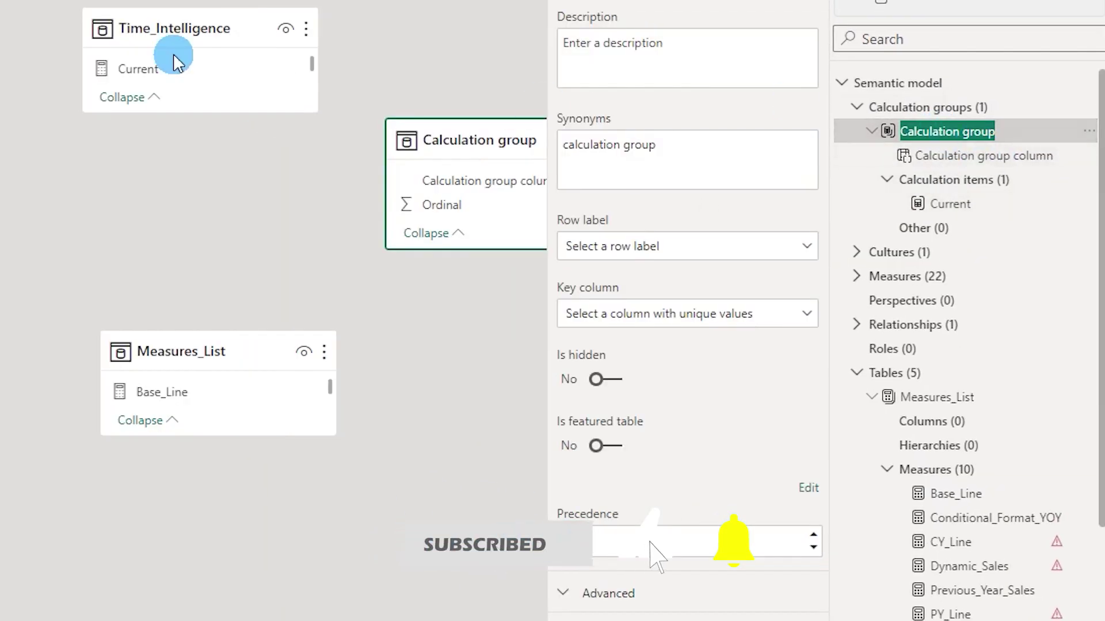
text(Time )
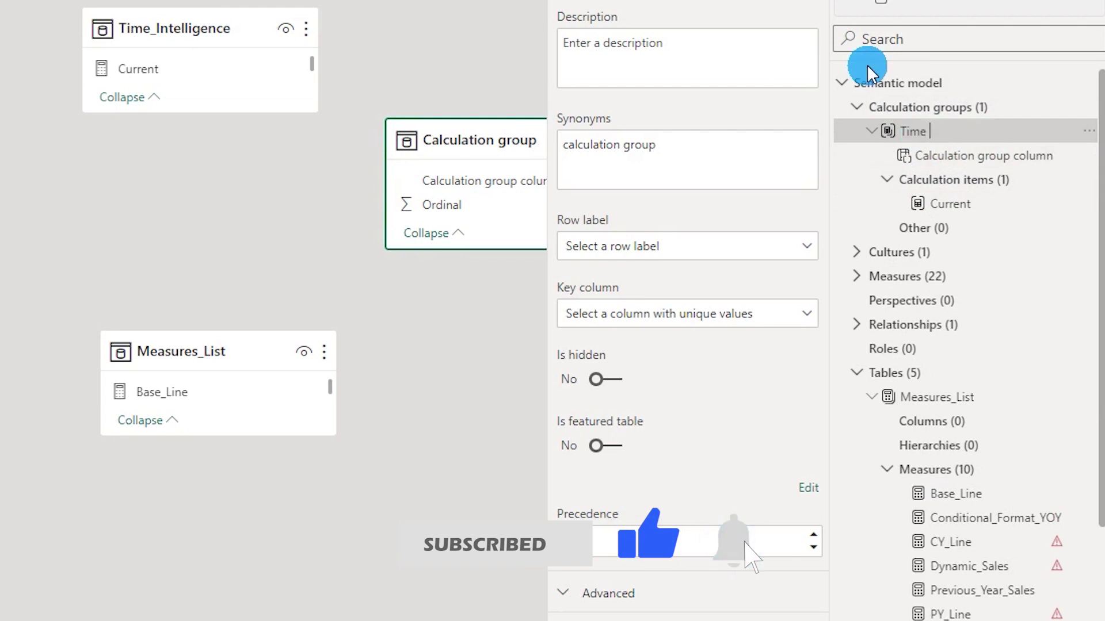
text(Intelligence CG)
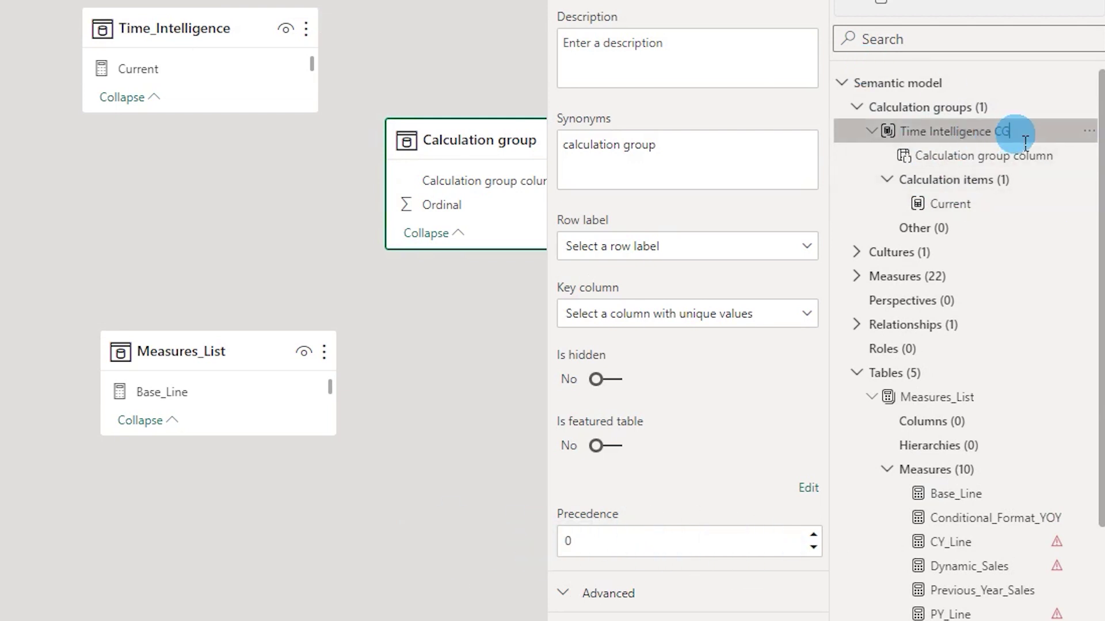
key(Return)
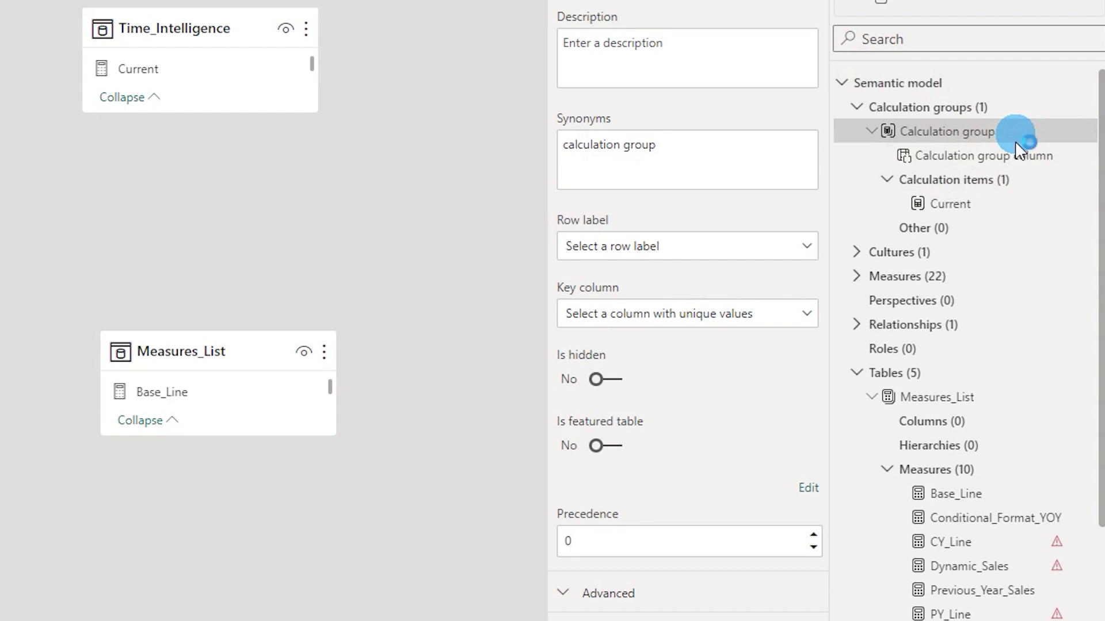
Rename the calculation group column of Time Intelligence CG as ViewAs
click(977, 164)
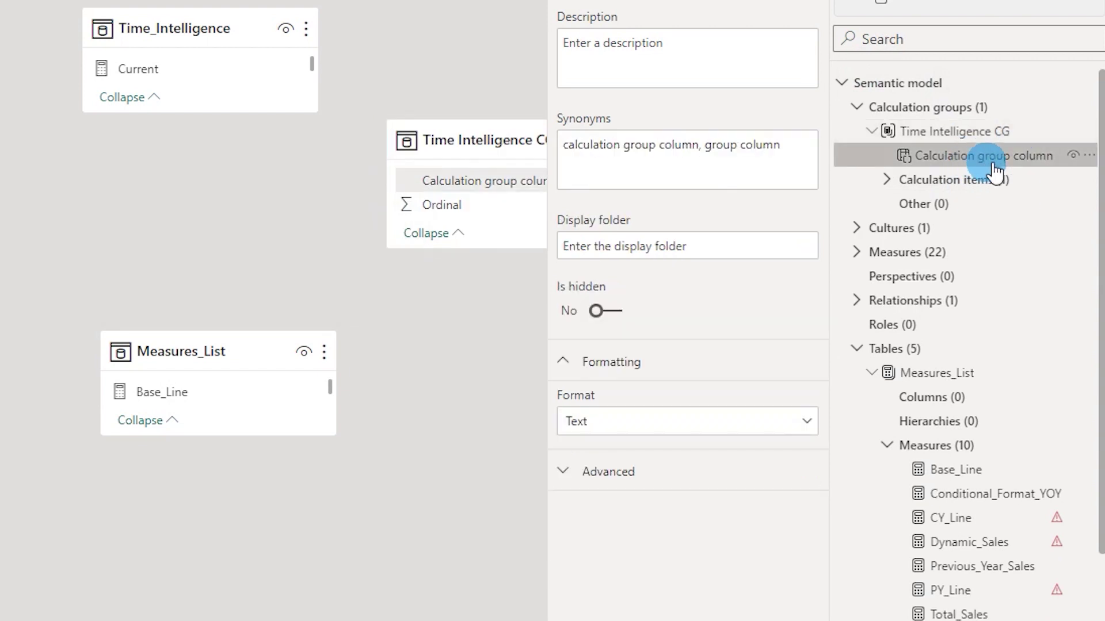
double_click(970, 167)
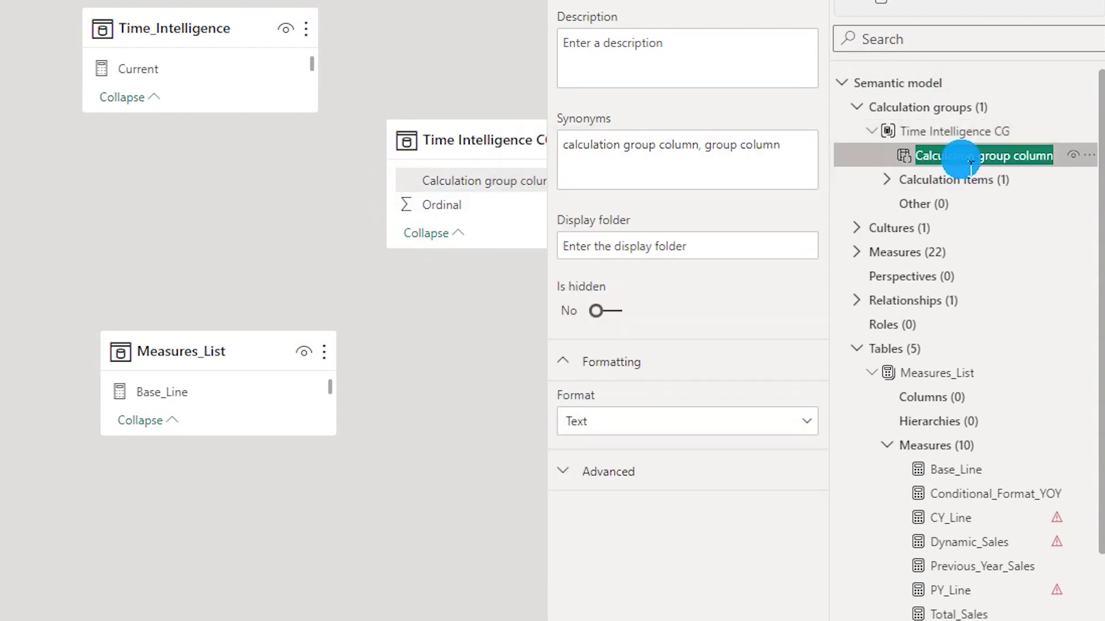
text(ViewA)
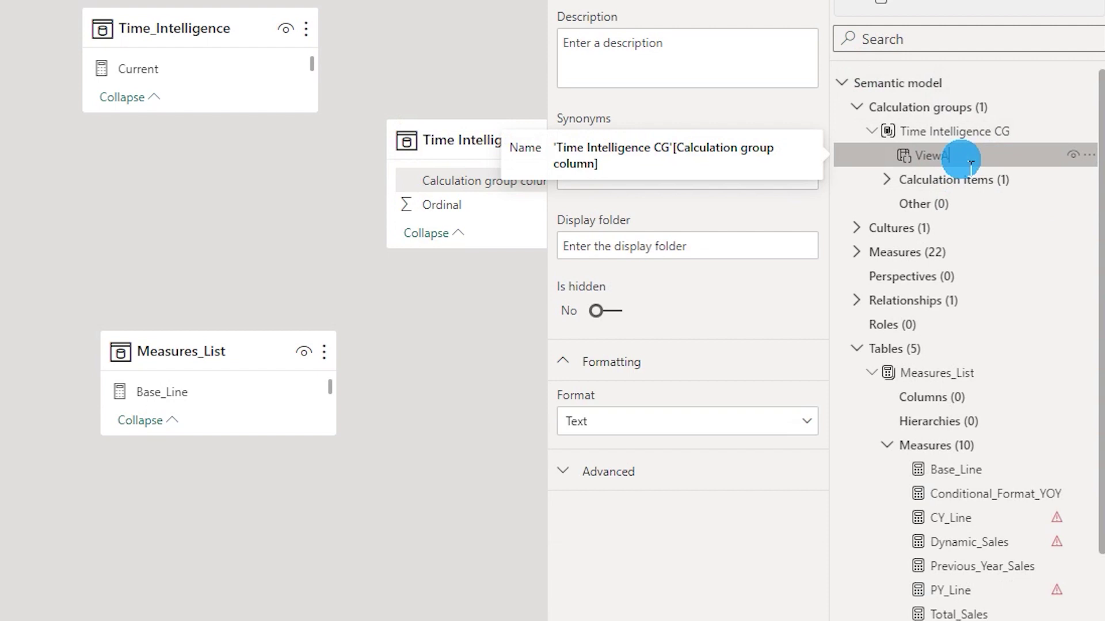
text(s)
key(Return)
Add a calculation item to Time Intelligence CG and begin its formula with MTD = CALCULATE(SELECTEDMEASURE()
click(1085, 180)
click(1088, 179)
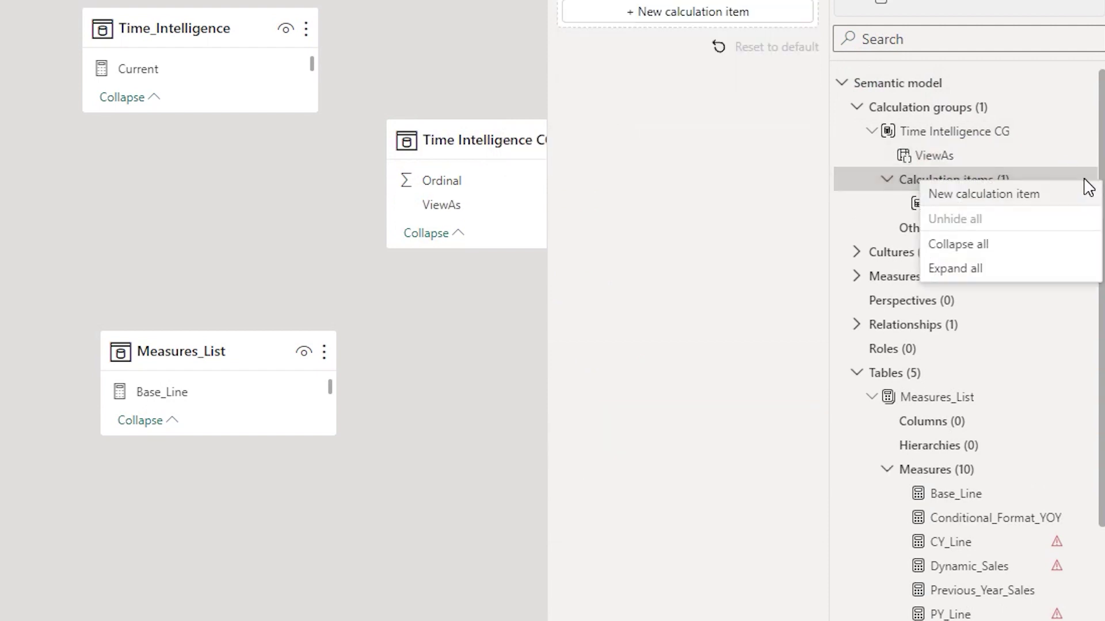
click(972, 195)
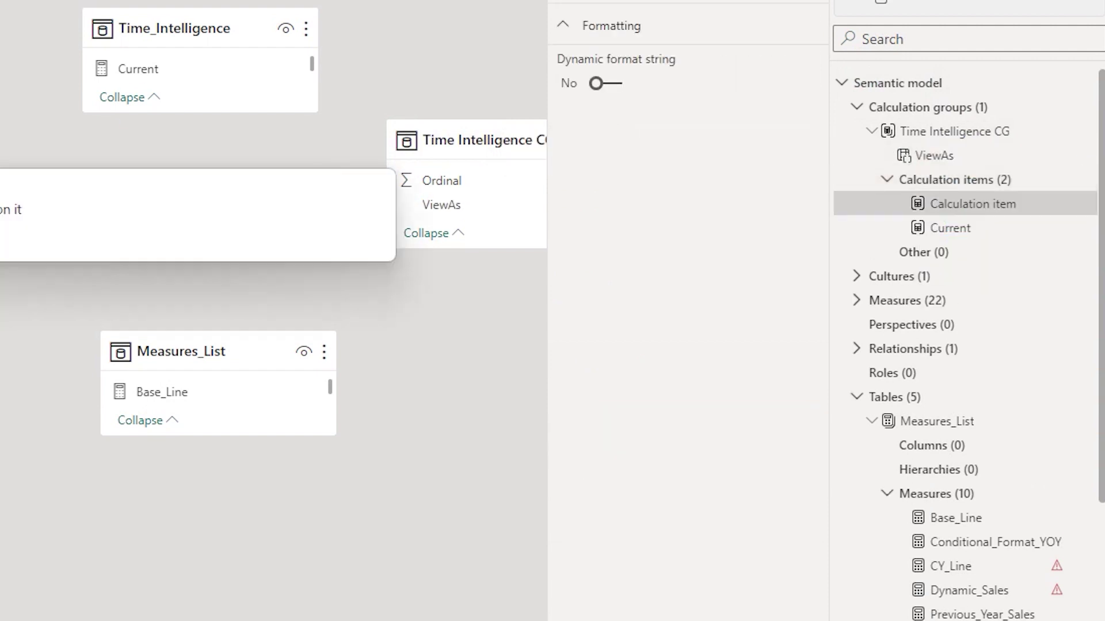
click(288, 165)
drag(289, 165, 3, 165)
text(MTD )
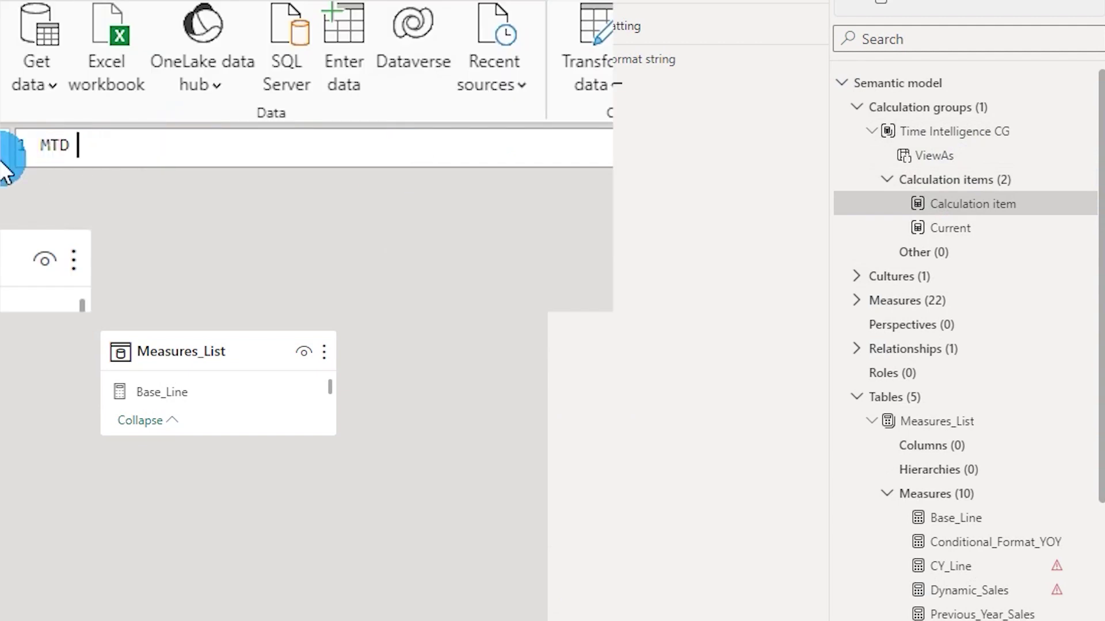
text(= CALCULATE()
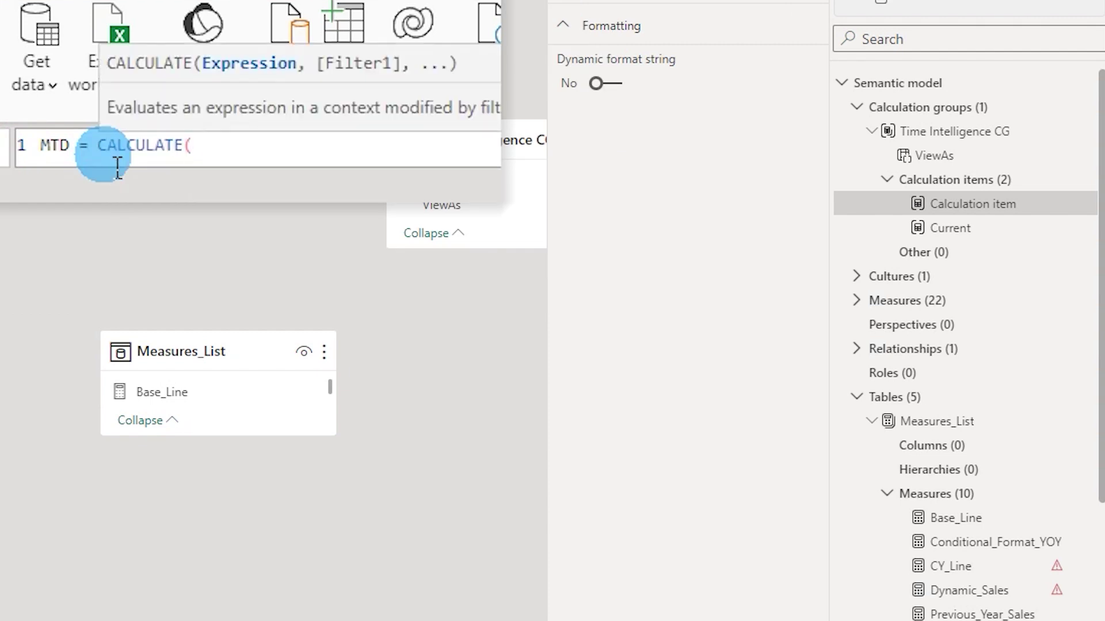
text(Sel)
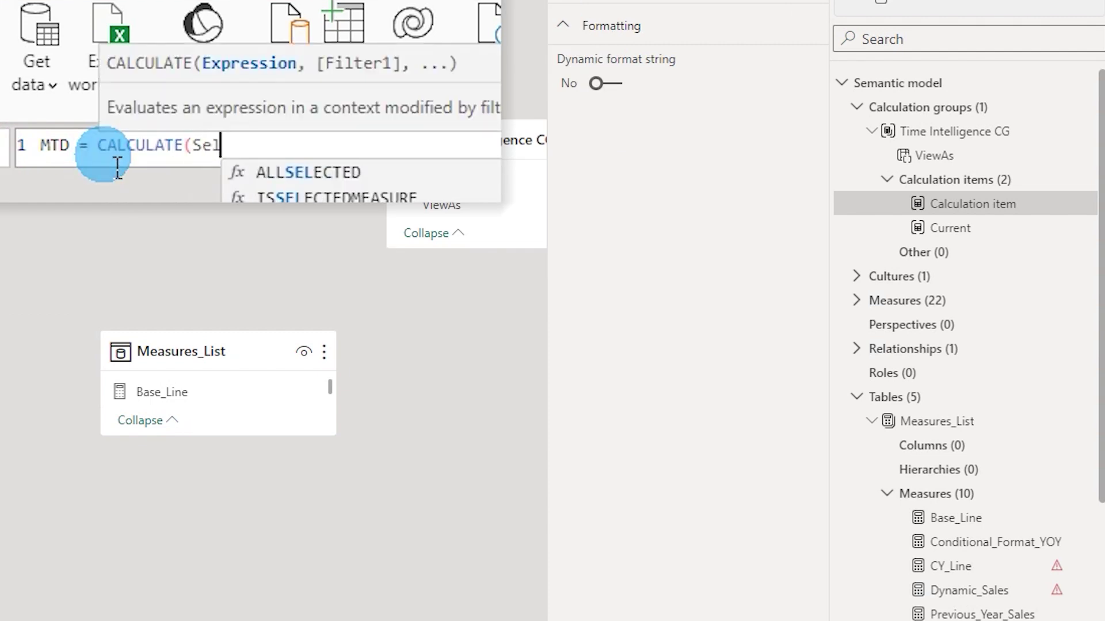
key(Tab)
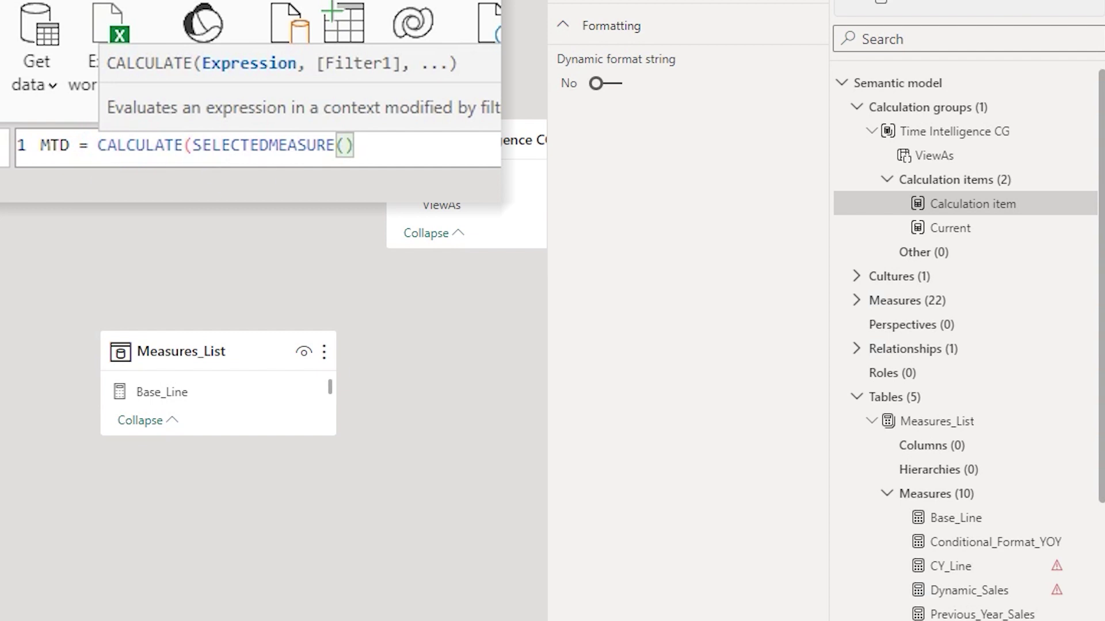
mouse_move(353, 145)
mouse_down()
mouse_move(163, 147)
mouse_move(192, 147)
mouse_move(209, 168)
mouse_up()
click(408, 164)
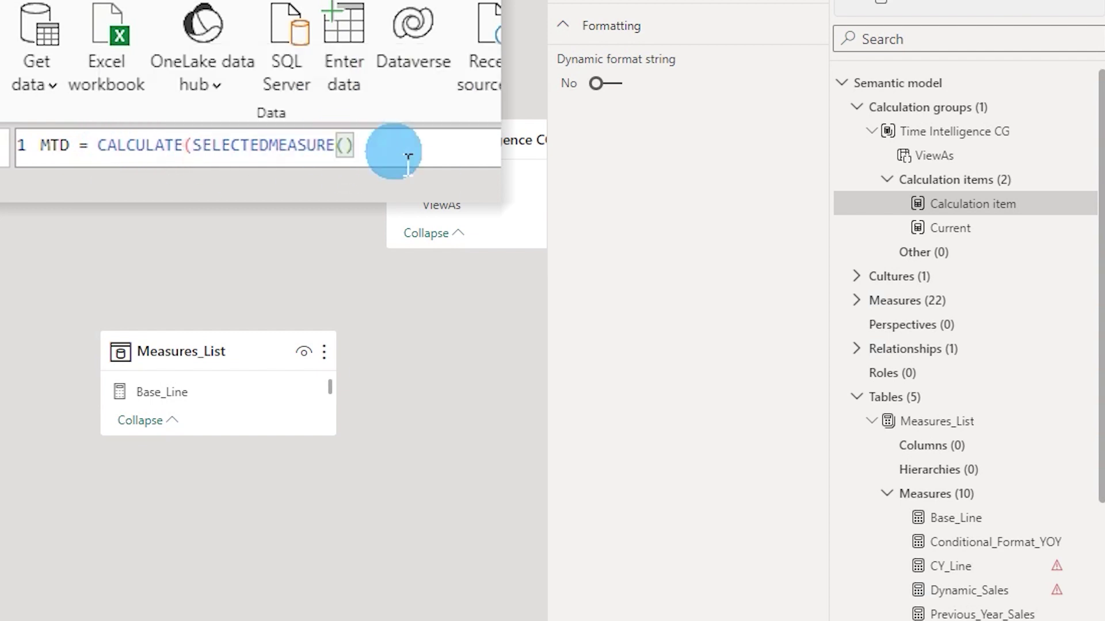
Complete the MTD formula with the filter DATESMTD('Calendar'[Date]) and commit the calculation item
text(,)
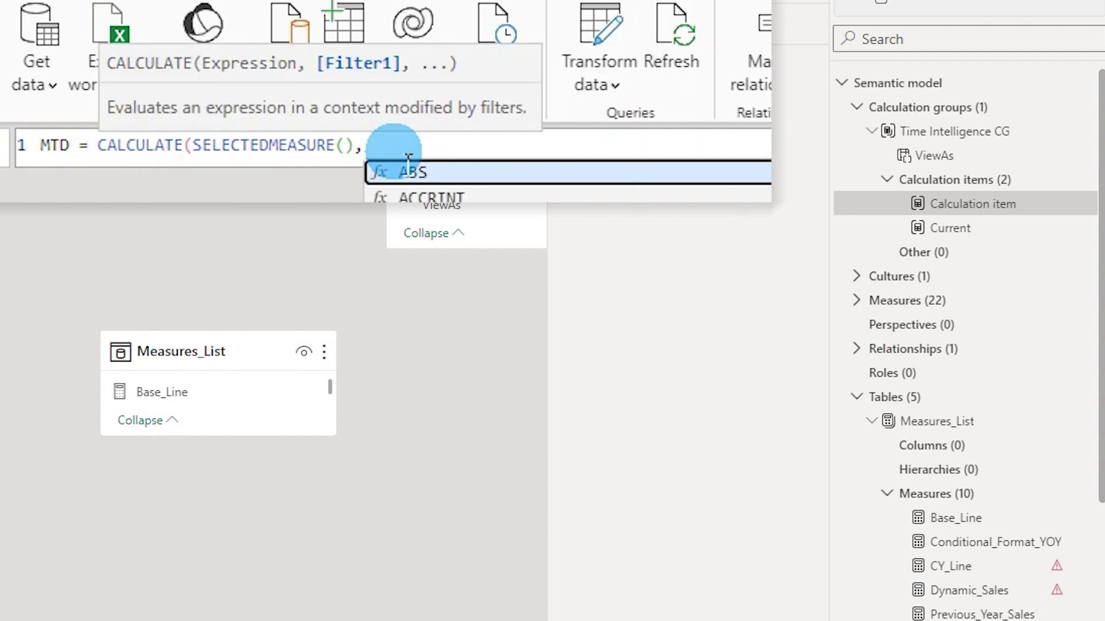
text(Date)
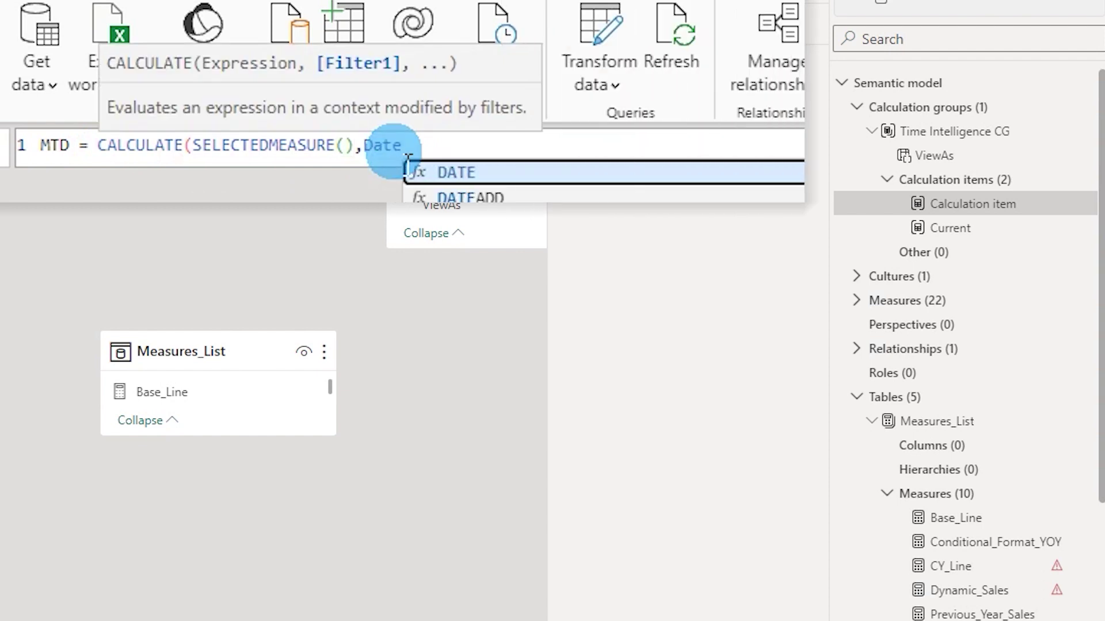
text(smtd()
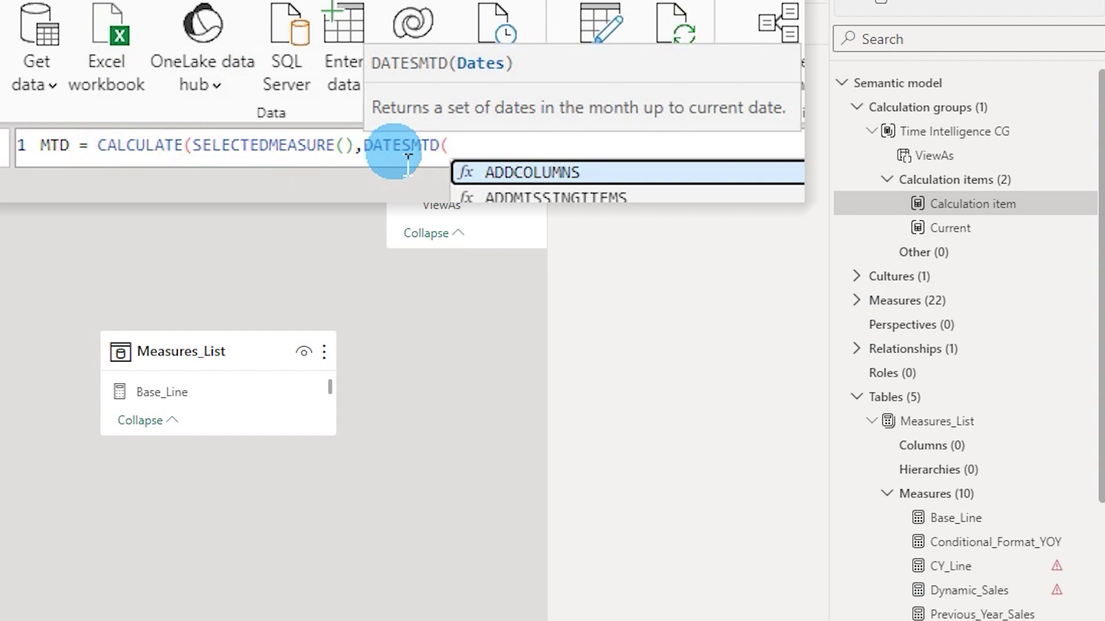
text(Dat)
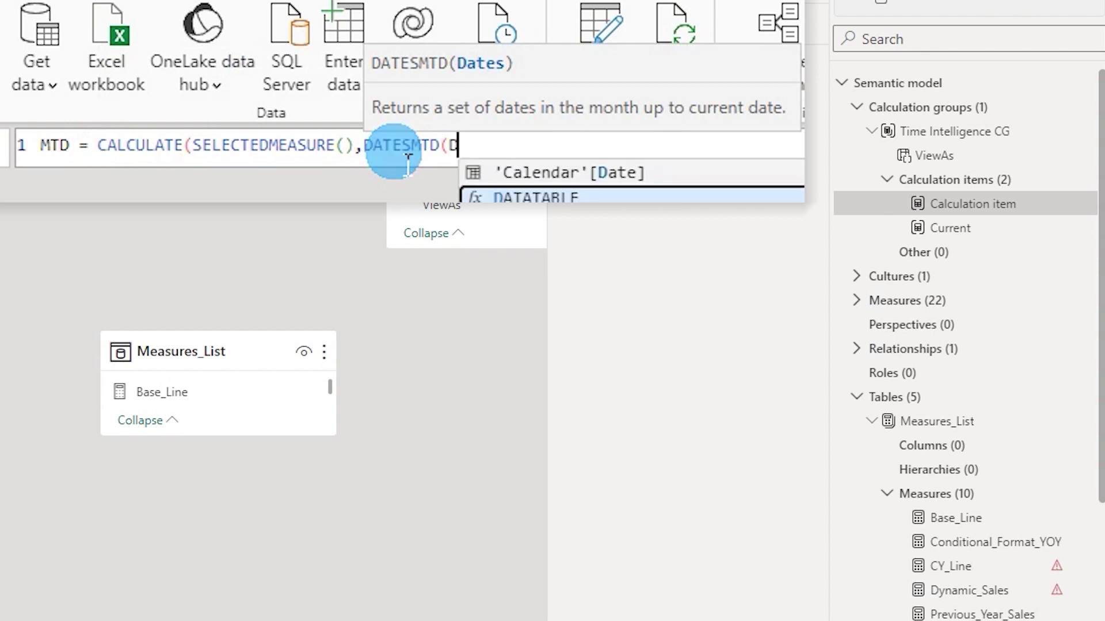
key(Up)
key(Tab)
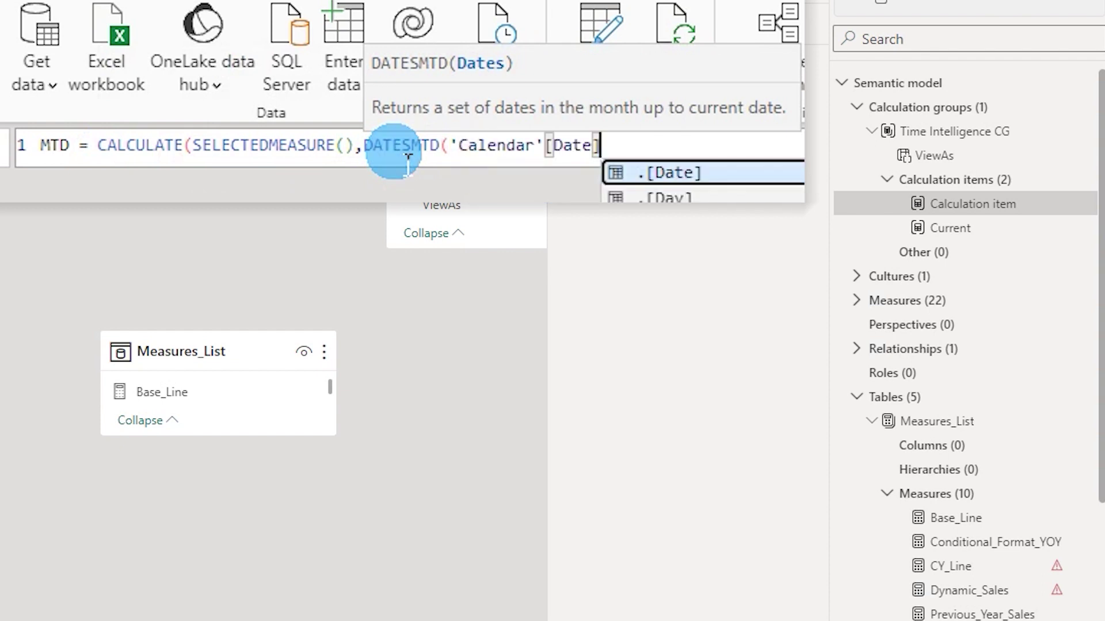
text()))
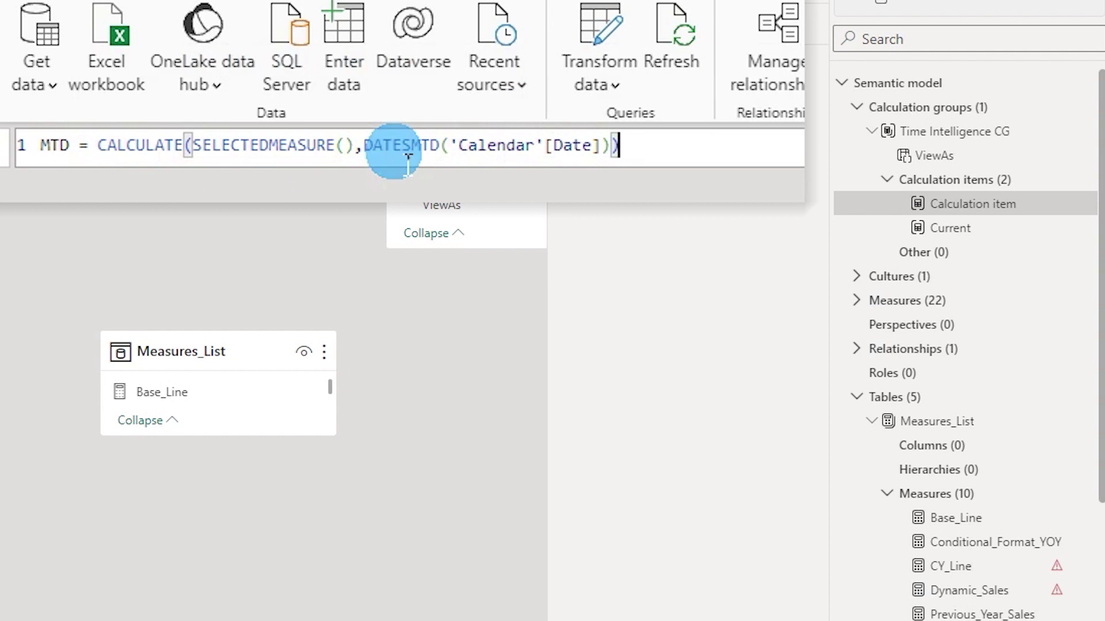
key(Return)
click(1001, 222)
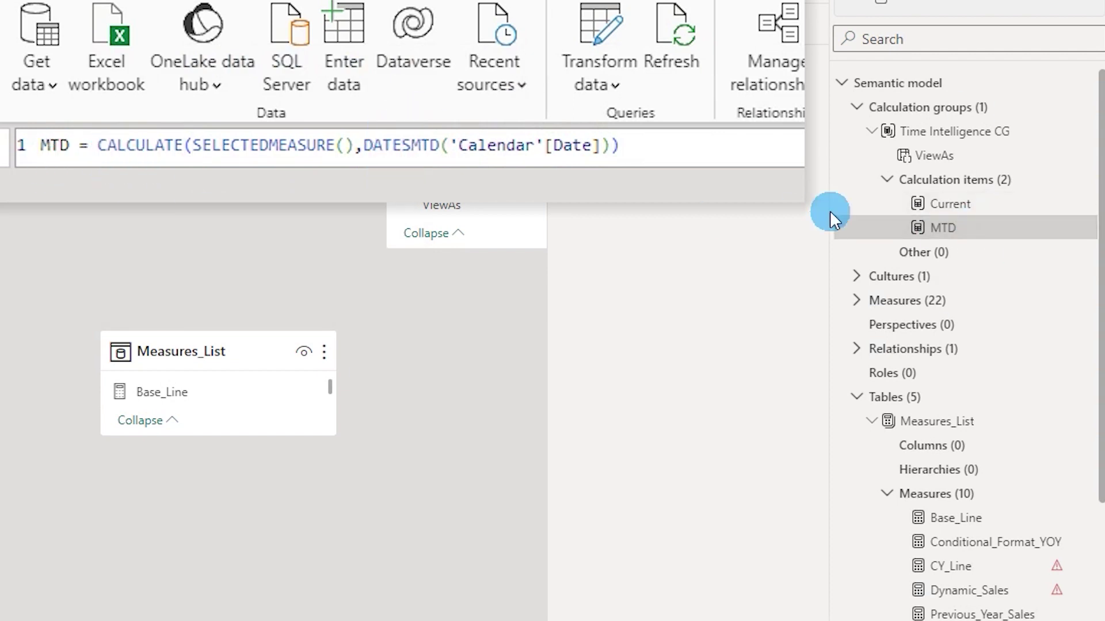
Copy the whole MTD formula into another new calculation item, replacing its default expression
click(679, 151)
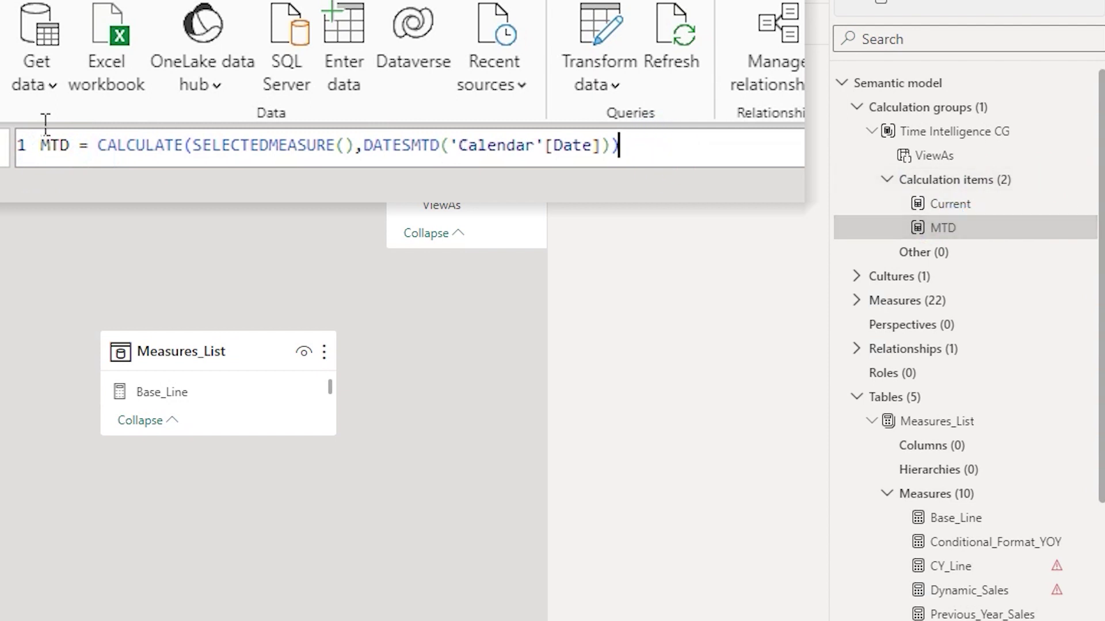
key(ctrl+a)
key(ctrl+c)
right_click(1091, 183)
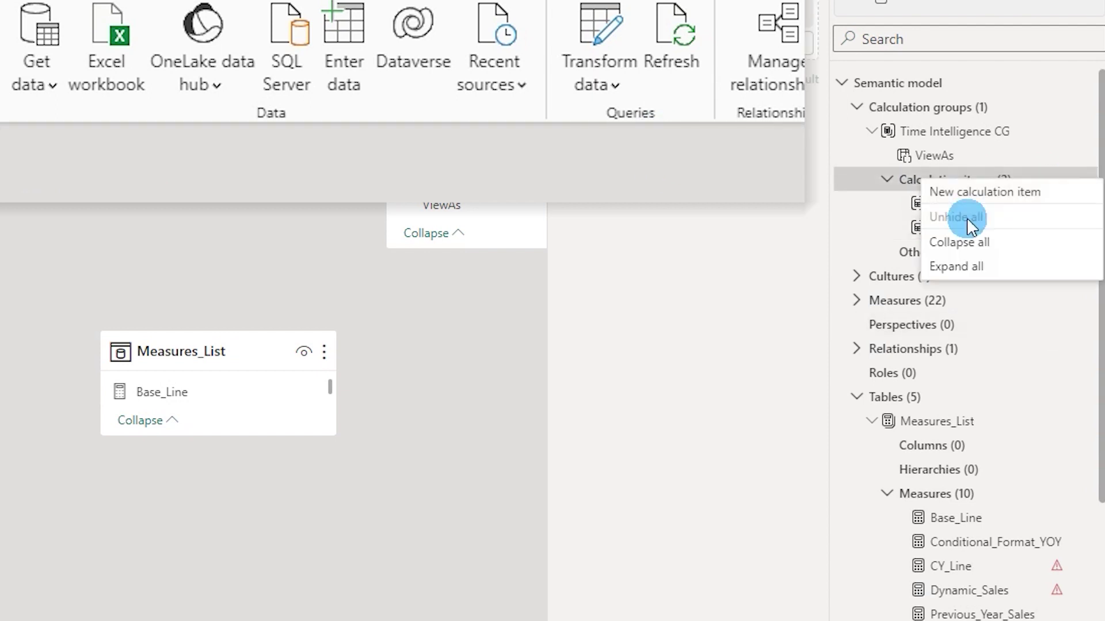
key(Escape)
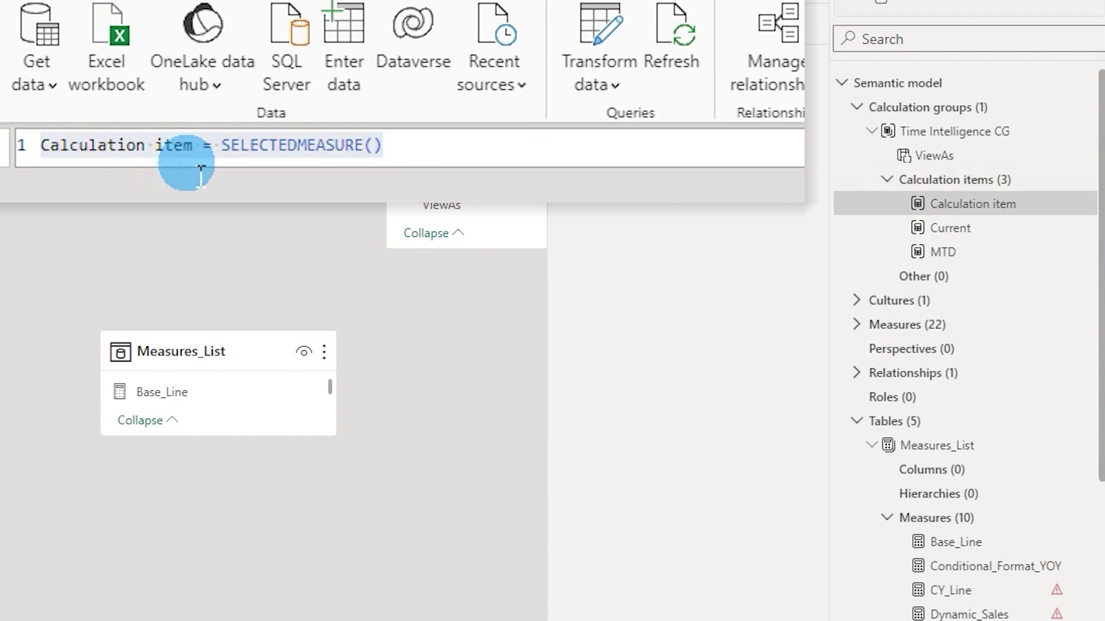
click(449, 154)
key(ctrl+a)
key(ctrl+v)
Change the copied formula to QTD = CALCULATE(SELECTEDMEASURE(),DATESQTD('Calendar'[Date])) and commit the calculation item
click(51, 145)
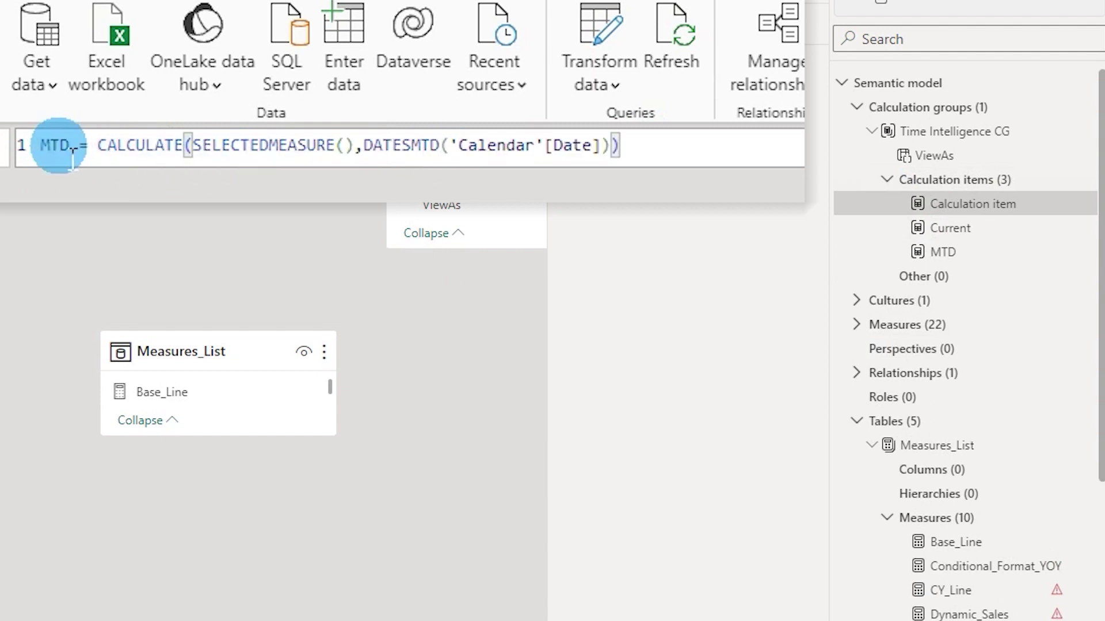
key(BackSpace)
text(Q)
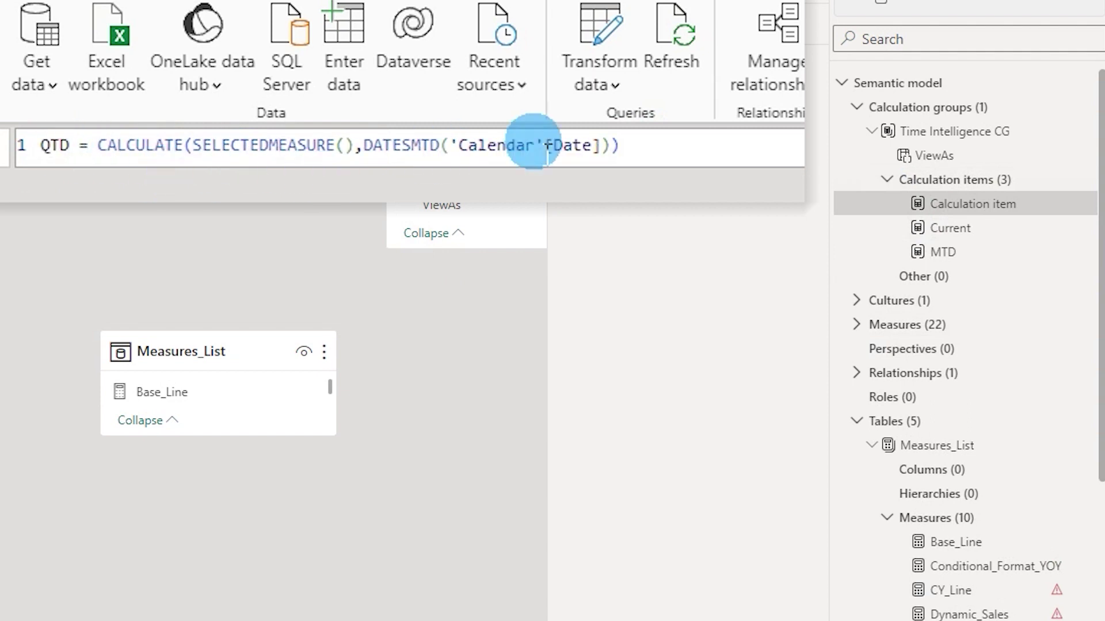
click(412, 145)
key(Delete)
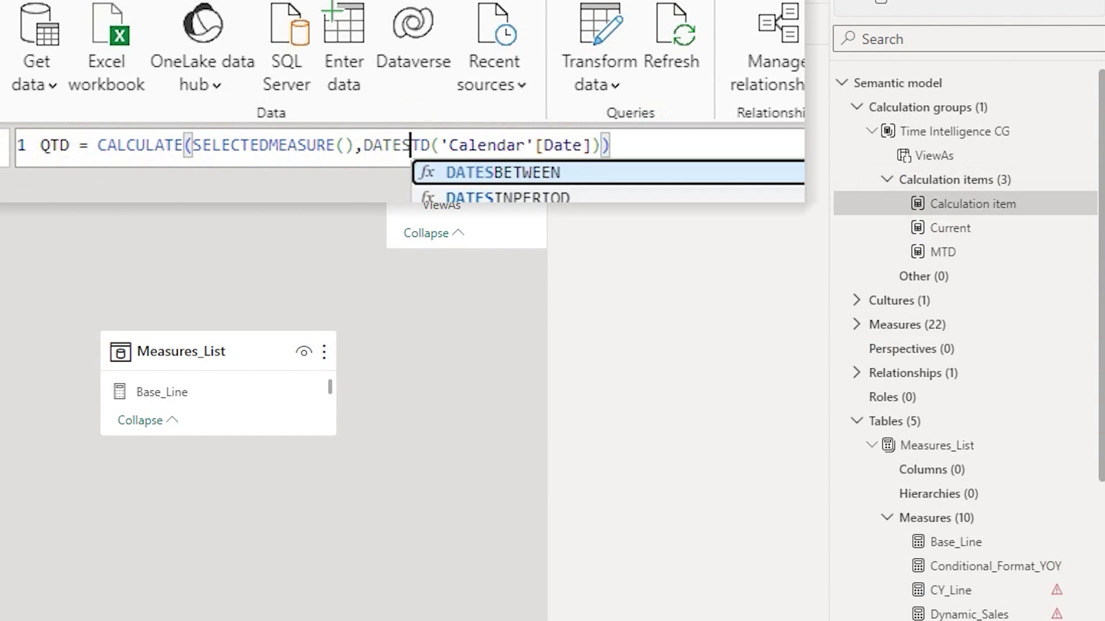
text(Q)
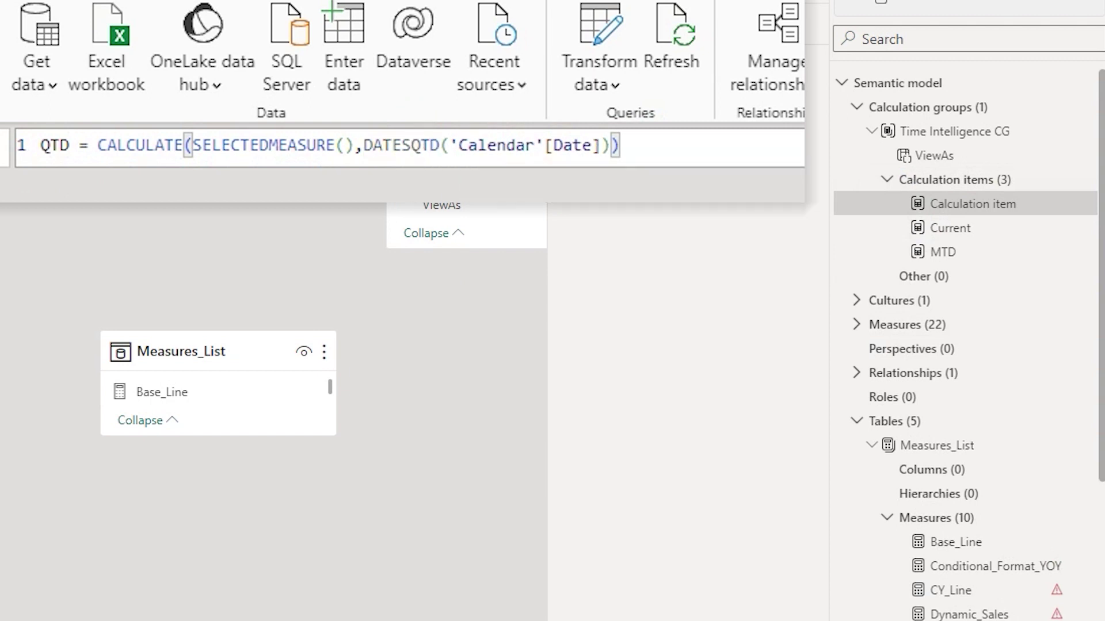
key(BackSpace)
text(Q)
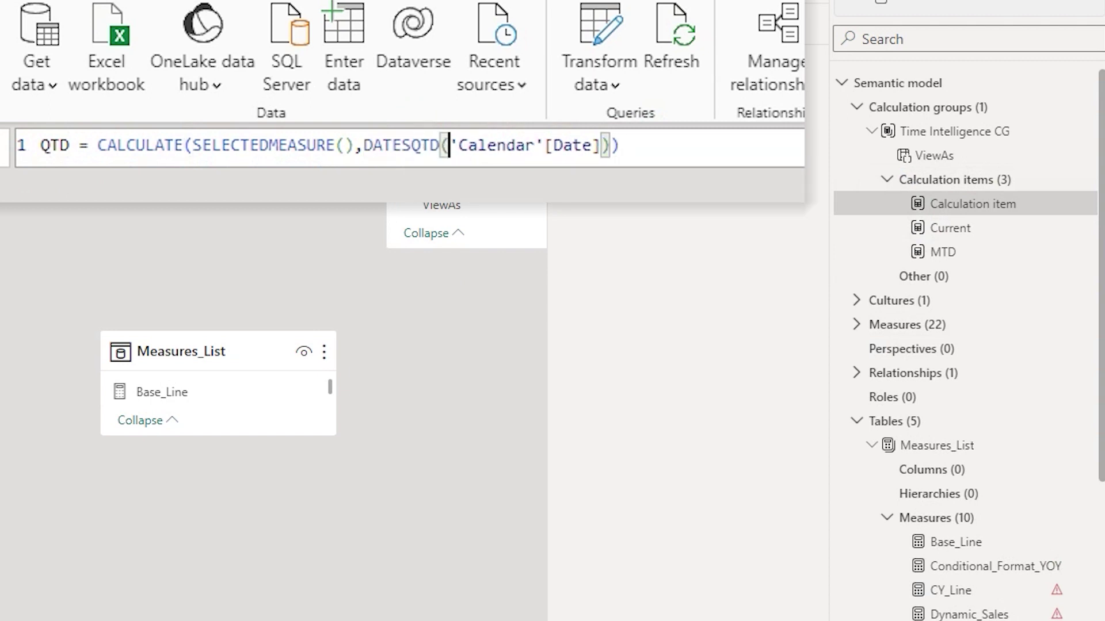
click(166, 192)
click(1014, 255)
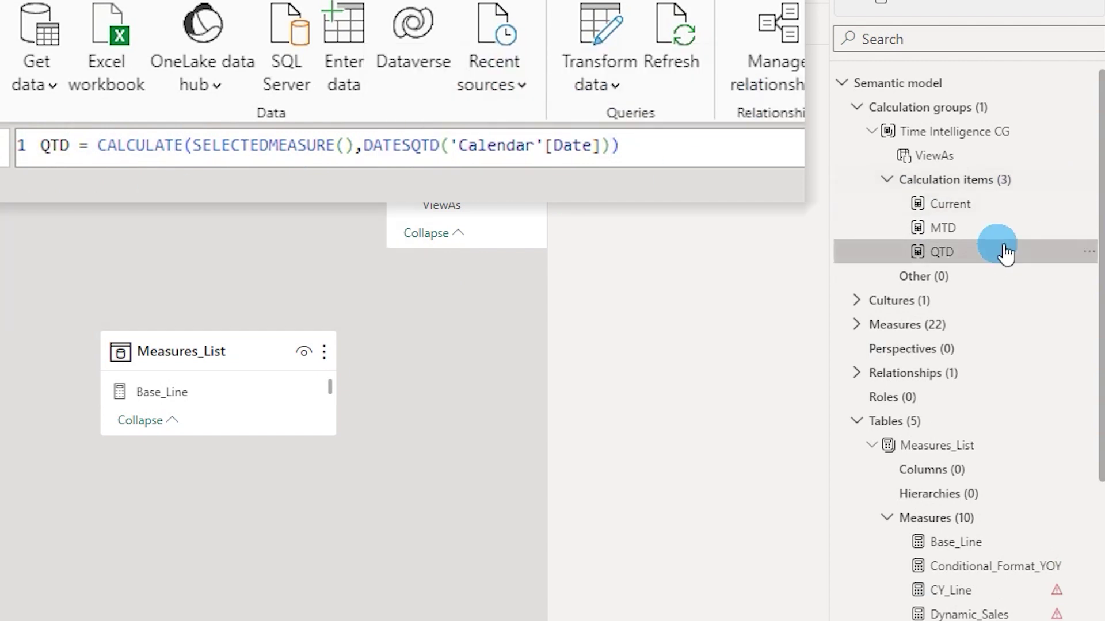
Add a calculation item to Time Intelligence CG with the formula YTD = CALCULATE(SELECTEDMEASURE(),DATESYTD('Calendar'[Date]))
click(1090, 179)
click(987, 196)
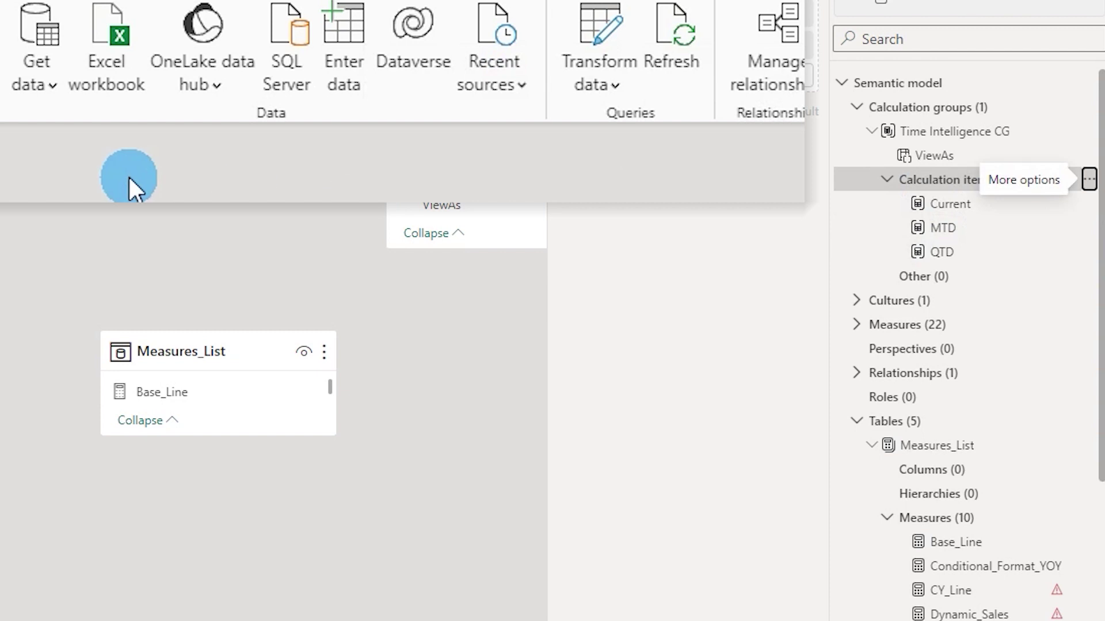
text(YTD = CALCULATE(SELECTEDMEASURE(),DATESYTD('Calendar'[Date])))
key(Return)
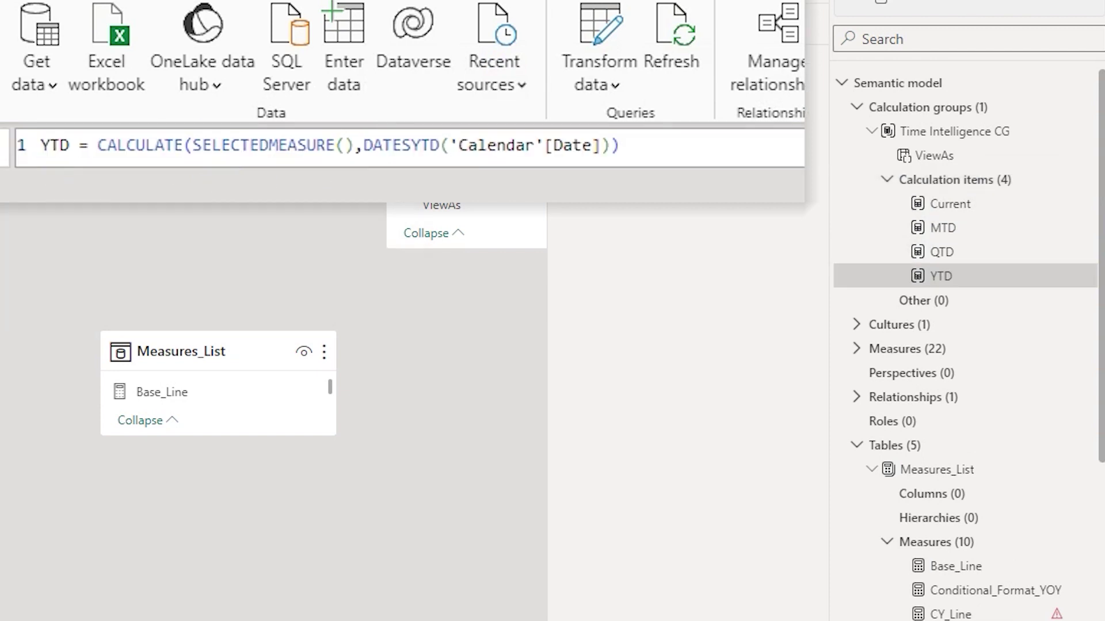
Add a calculation item with the two-line formula PY = CALCULATE(SELECTEDMEASURE(), SAMEPERIODLASTYEAR('Calendar'[Date])) and commit it
click(1086, 180)
click(995, 198)
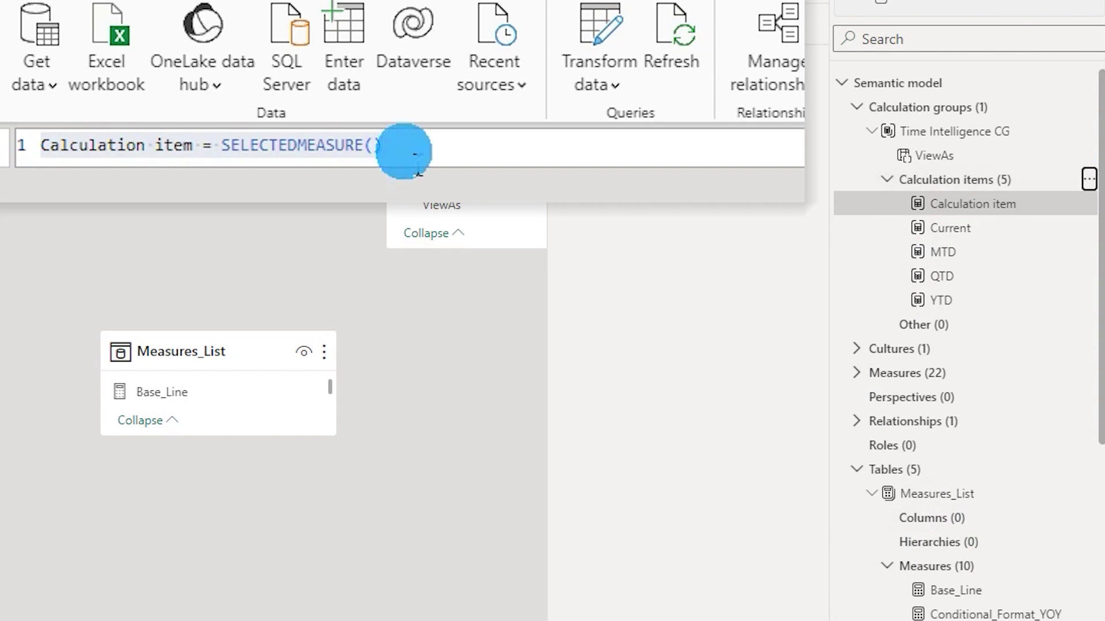
drag(414, 153, 25, 147)
text(PY = CALCULATE(selectedmeasure(),)
key(shift+Return)
text(Same)
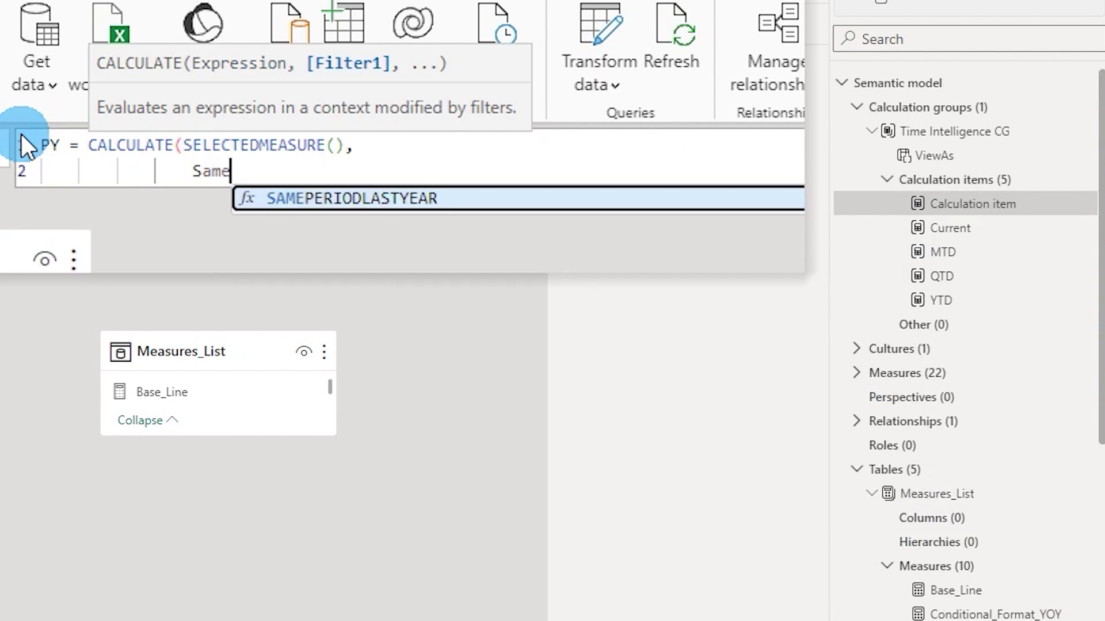
key(Tab)
text(Date)
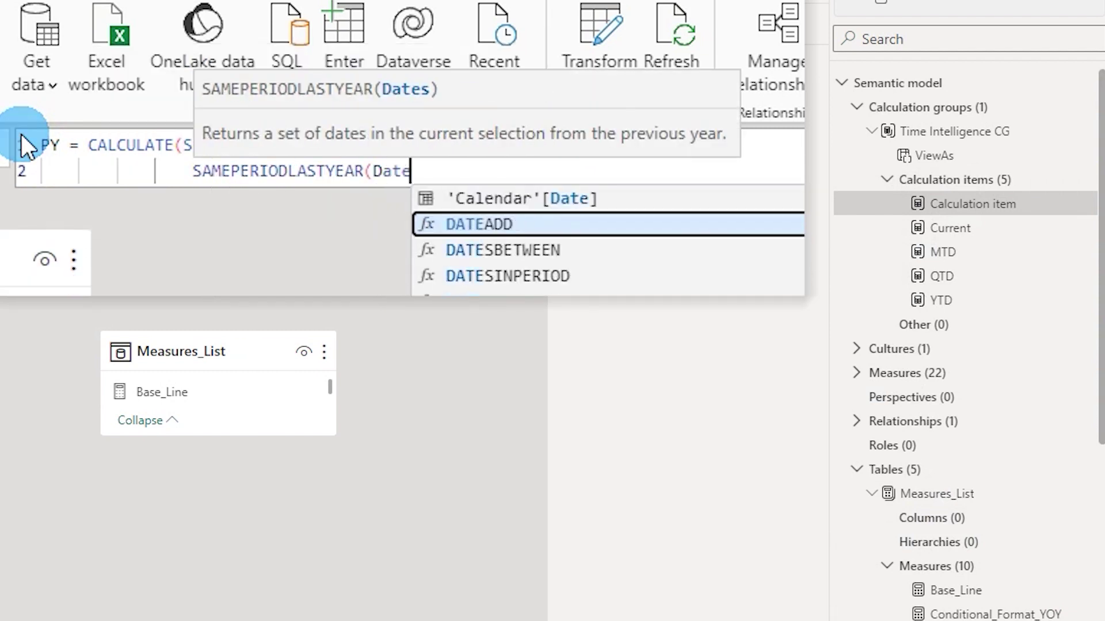
key(Tab)
text()))
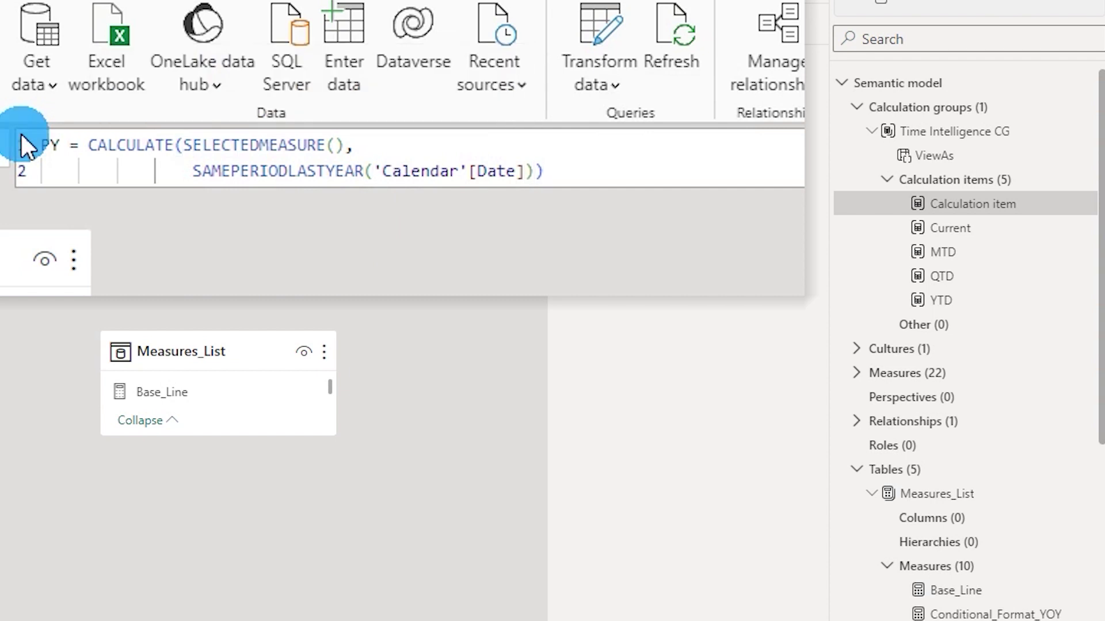
click(21, 134)
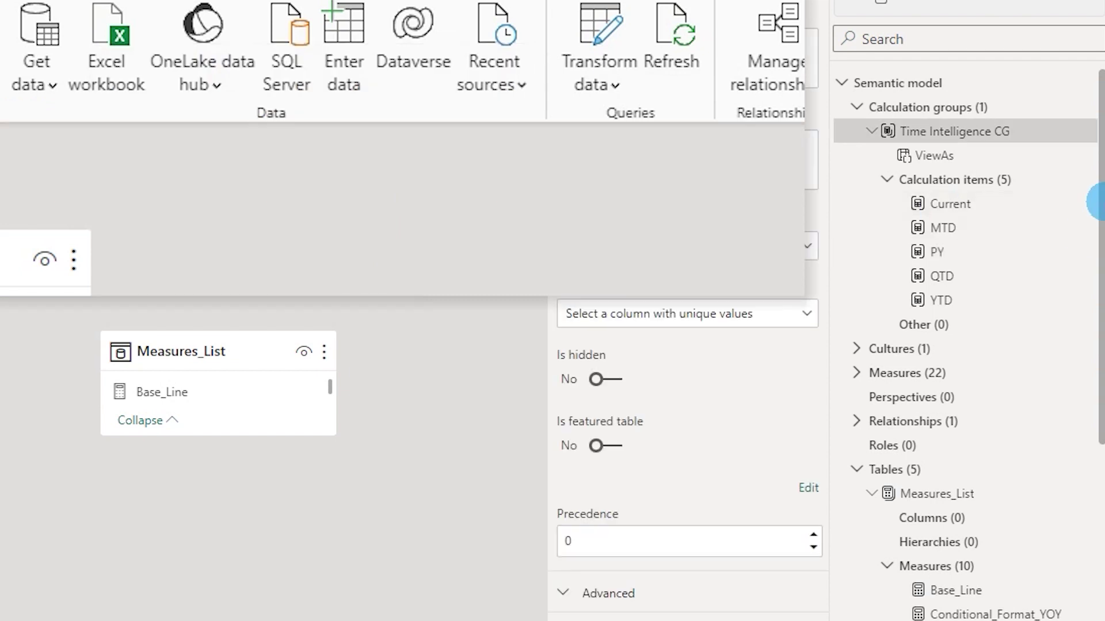
Add another calculation item to Time Intelligence CG and begin its formula with YOY = SELECTEDMEASURE()
click(1077, 178)
right_click(1085, 180)
click(1089, 180)
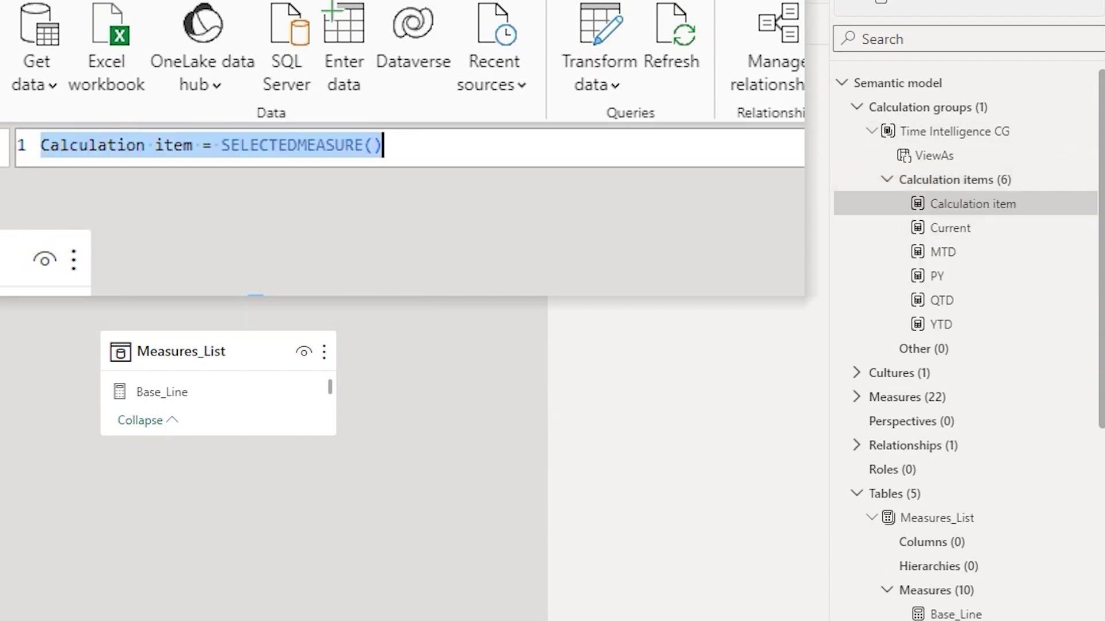
text(YOY = Sel)
key(Down)
key(Tab)
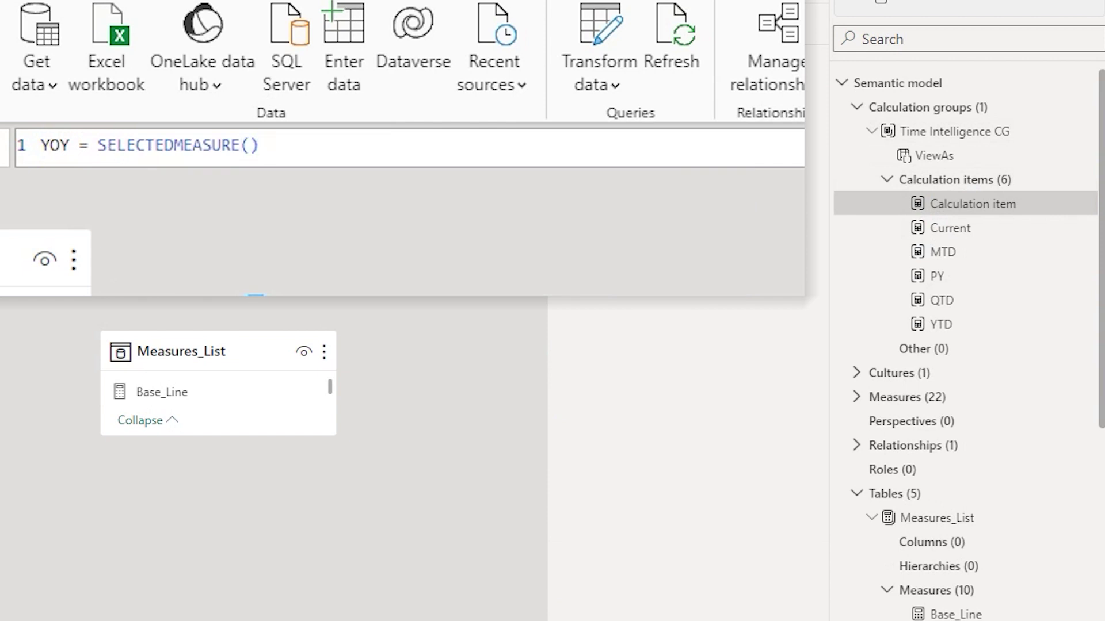
Complete the YOY formula by subtracting CALCULATE(SELECTEDMEASURE(),'Time Intelligence CG'[ViewAs] = "PY")
text(- Cal)
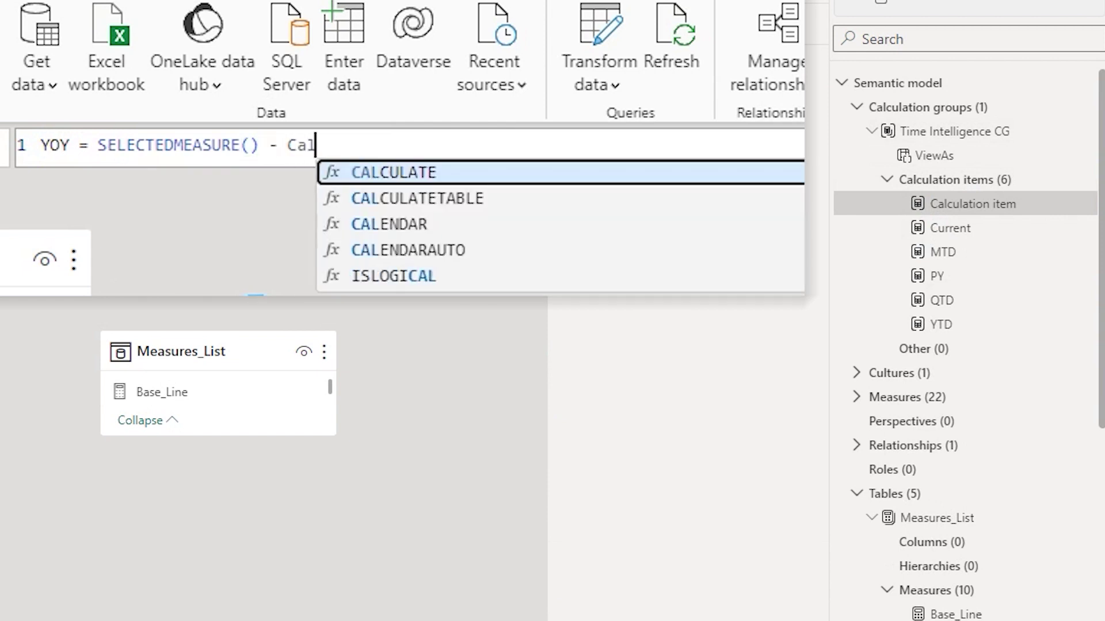
key(Tab)
text(sele)
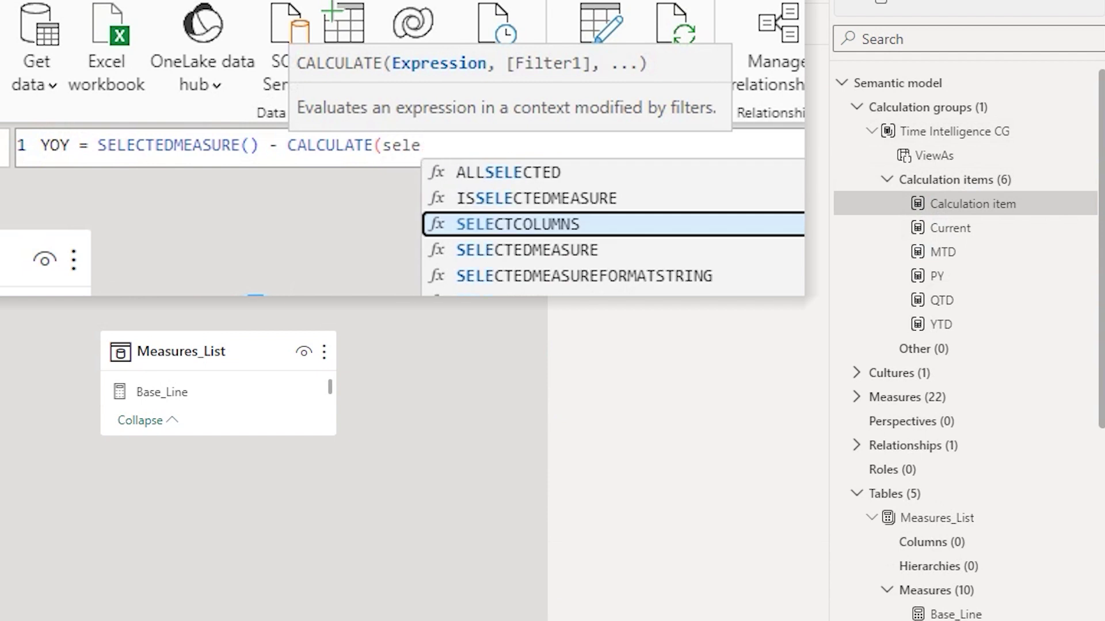
key(Down)
key(Tab)
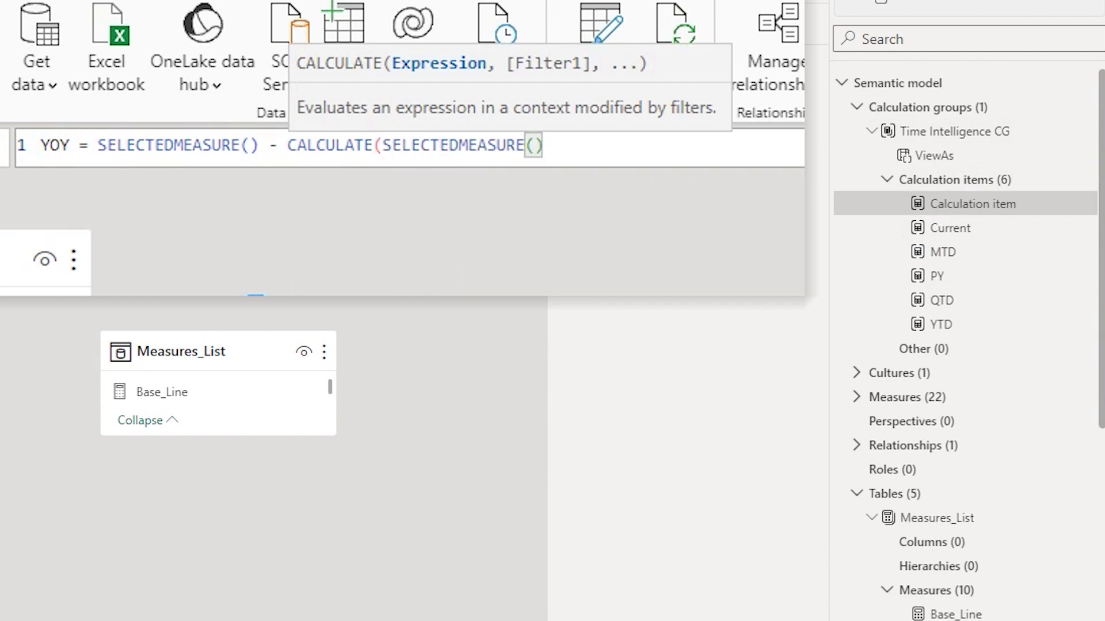
text(,)
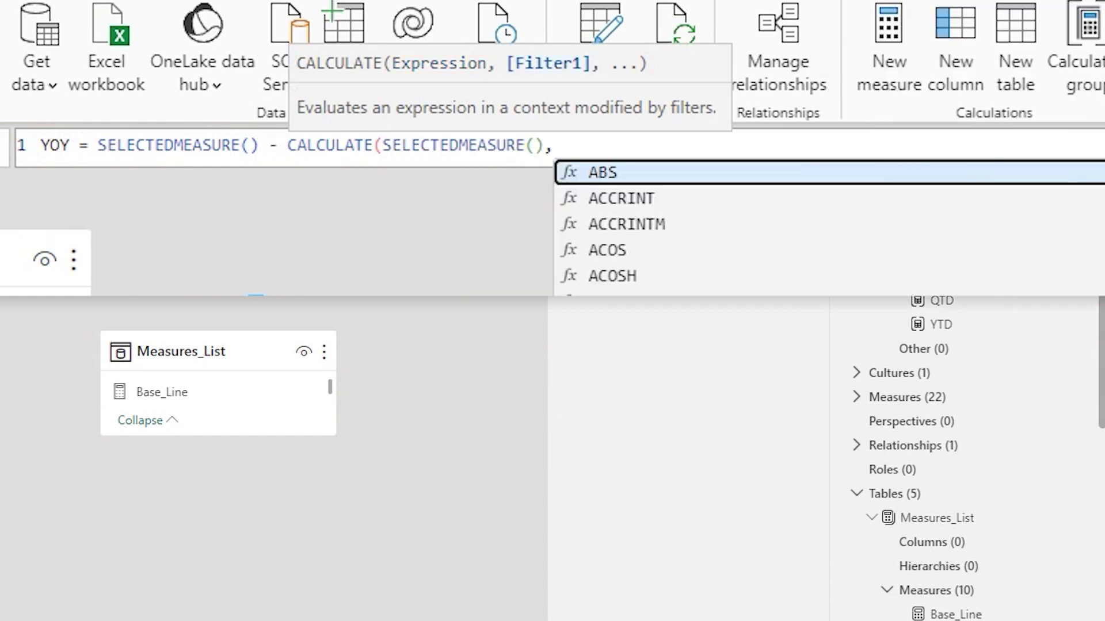
text(View)
key(Tab)
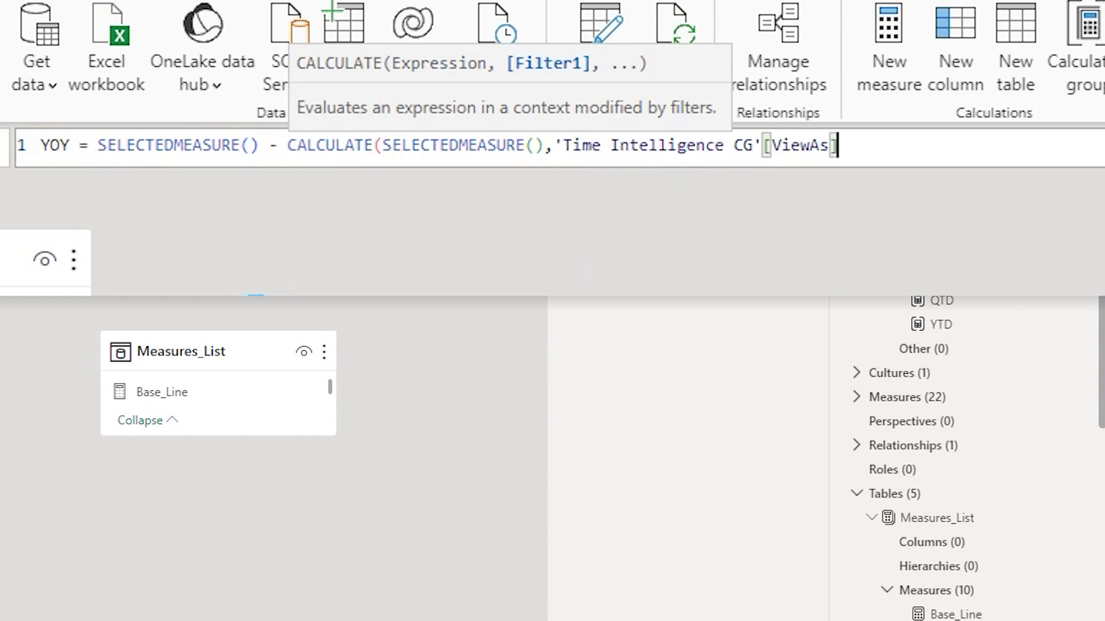
text(= "PY"))
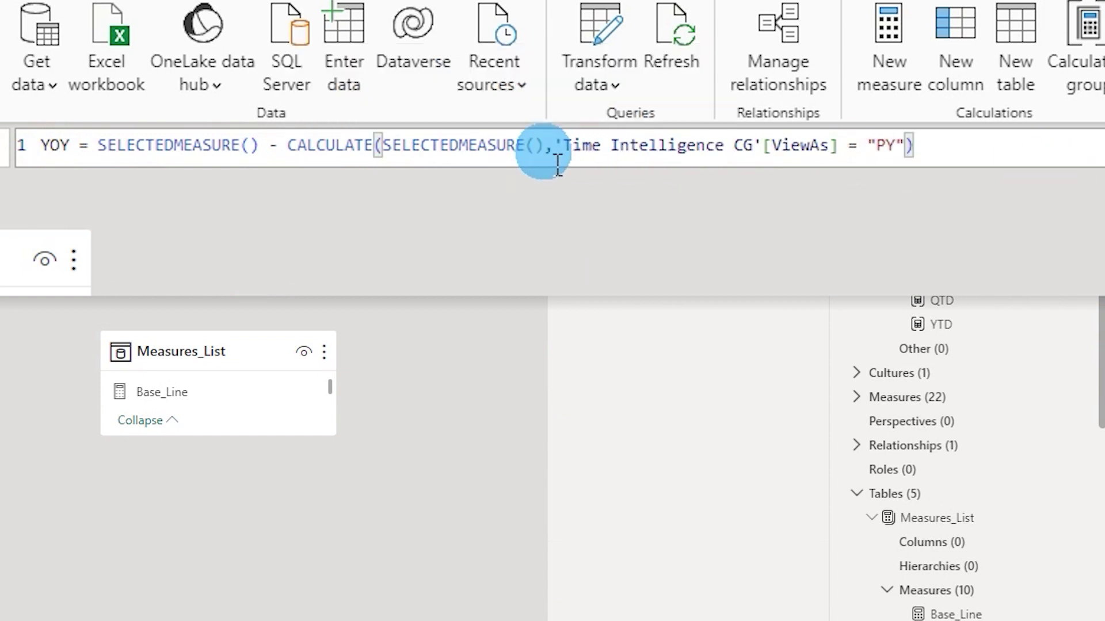
Check both terms of the YOY formula and its PY filter, and commit the calculation item
drag(308, 156, 923, 161)
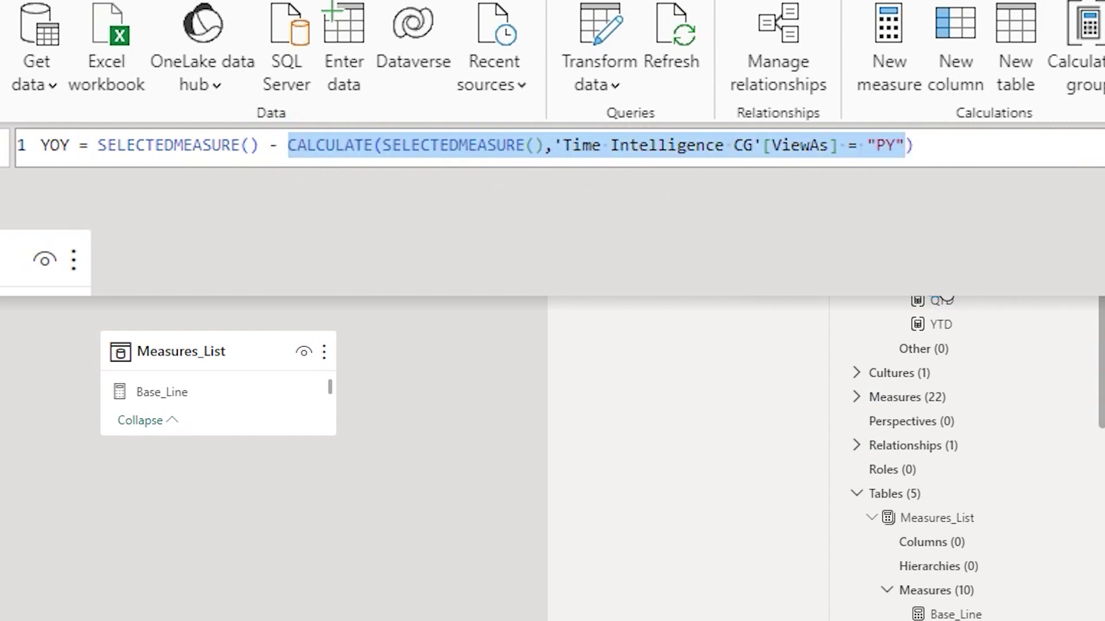
click(940, 153)
drag(99, 148, 282, 161)
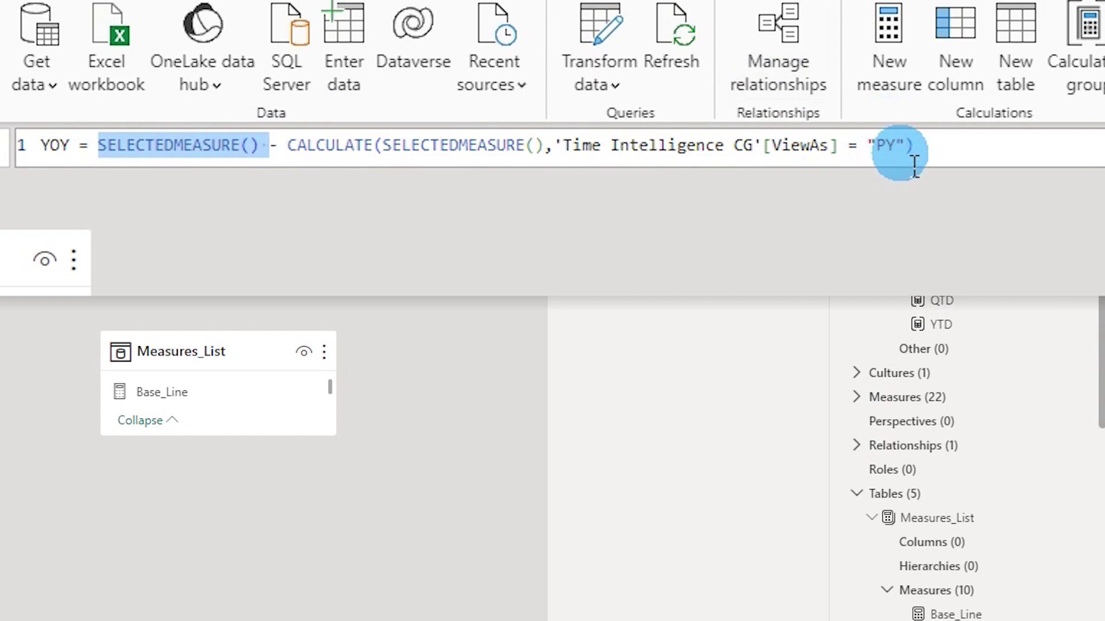
drag(915, 166, 891, 166)
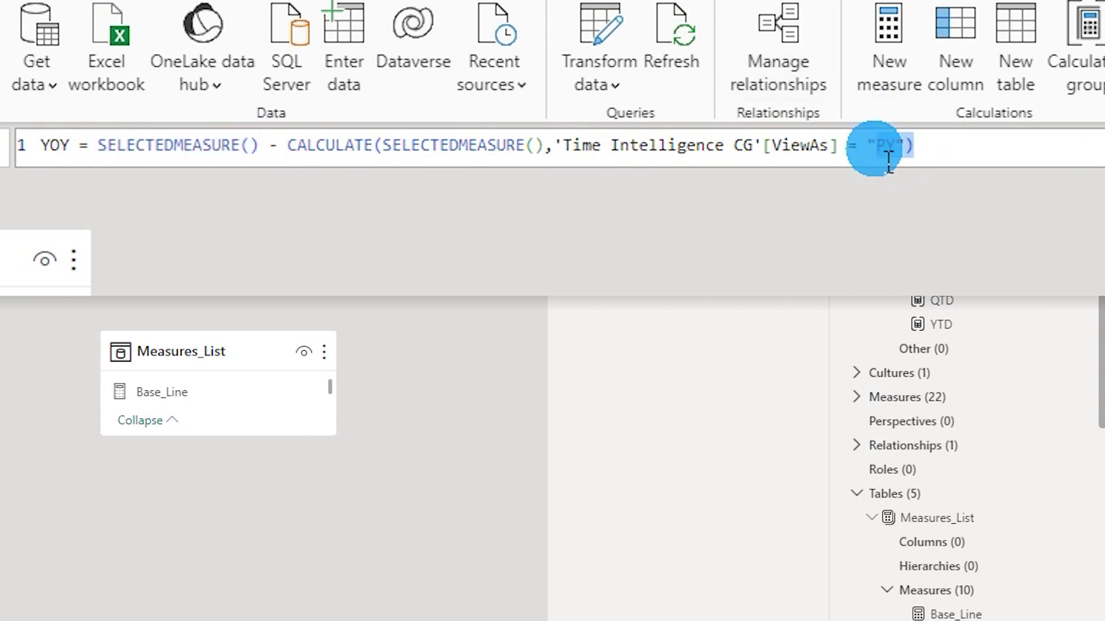
key(Escape)
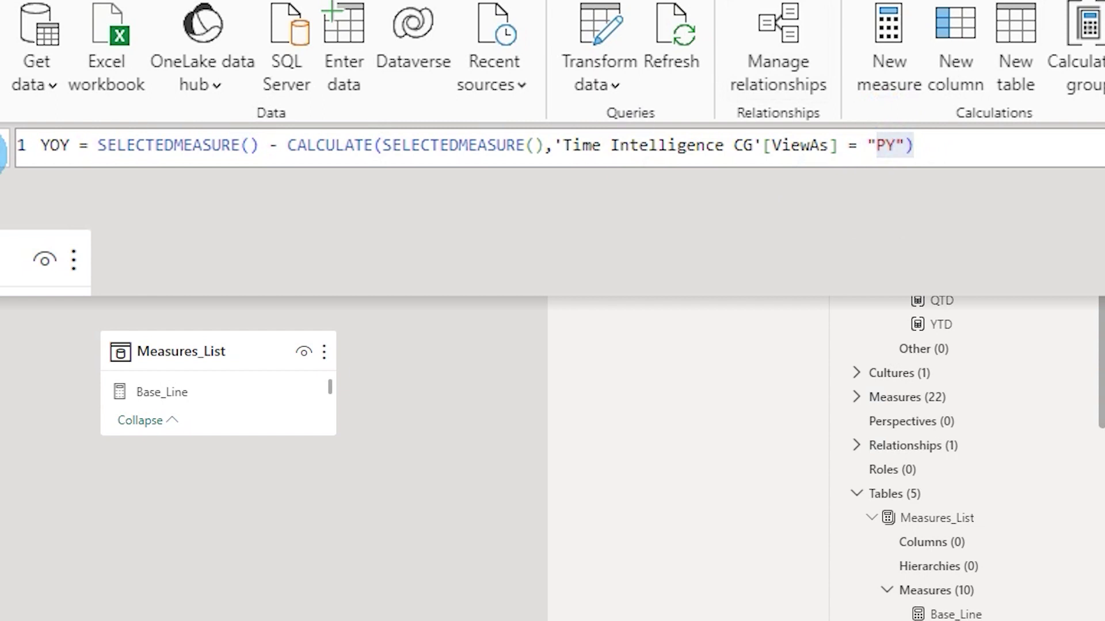
click(5, 150)
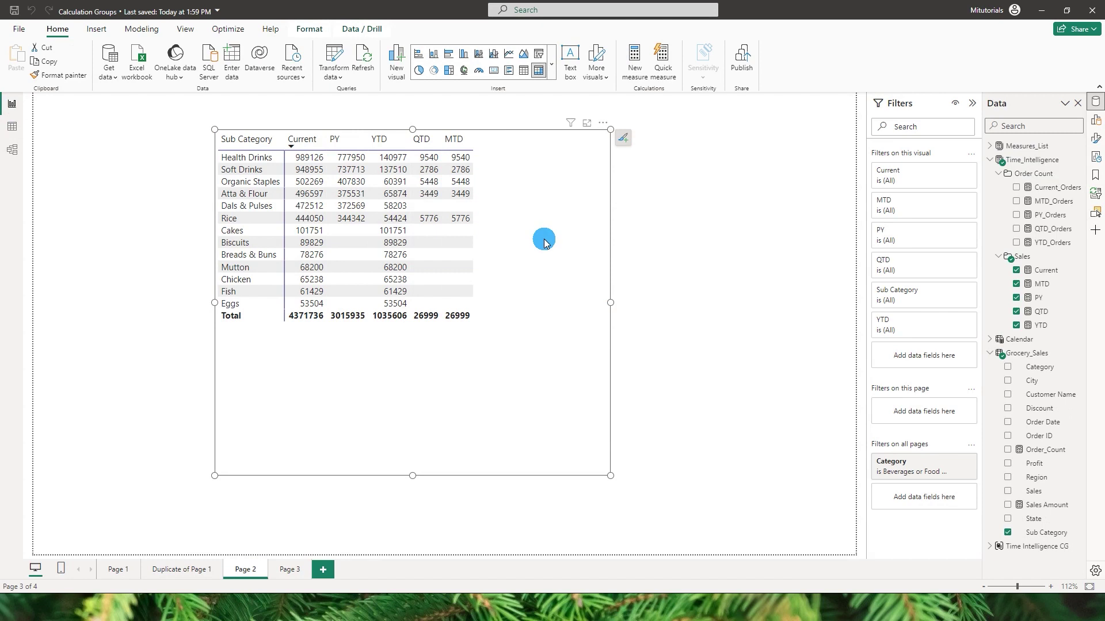
Replace the old matrix on report Page 2 with a new empty matrix, enlarged and placed near the middle of the canvas
key(Delete)
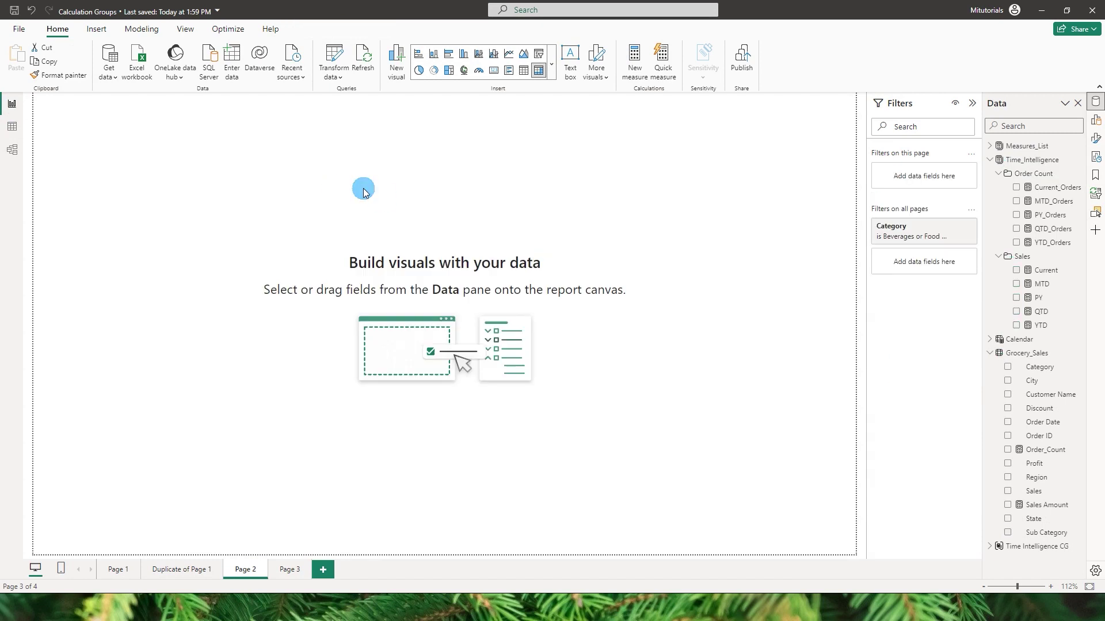
click(539, 71)
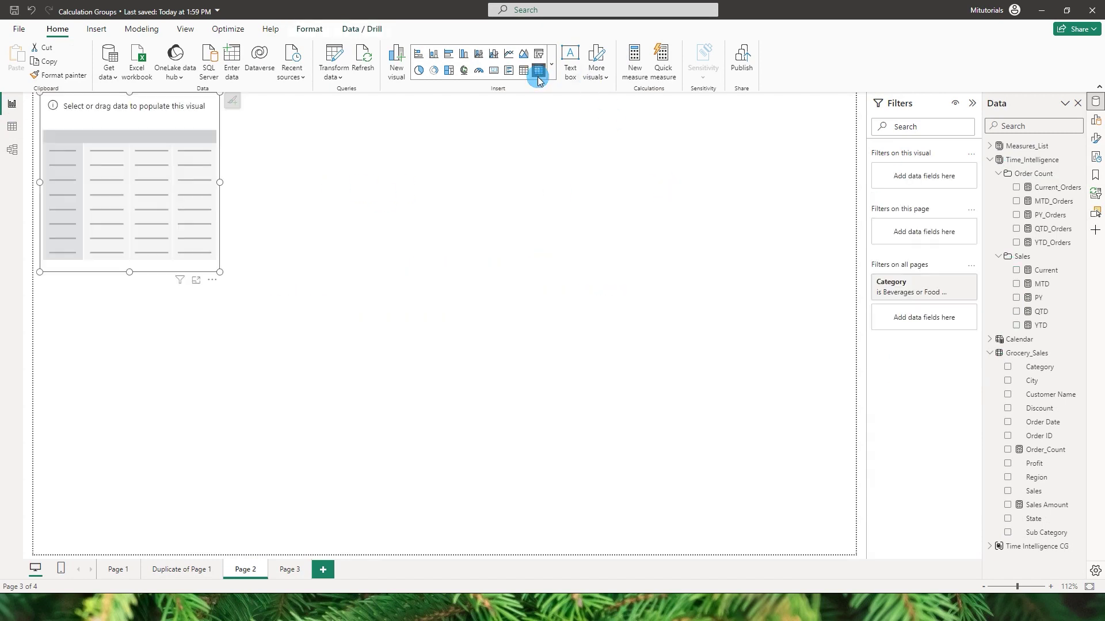
drag(192, 217, 416, 260)
drag(460, 337, 571, 419)
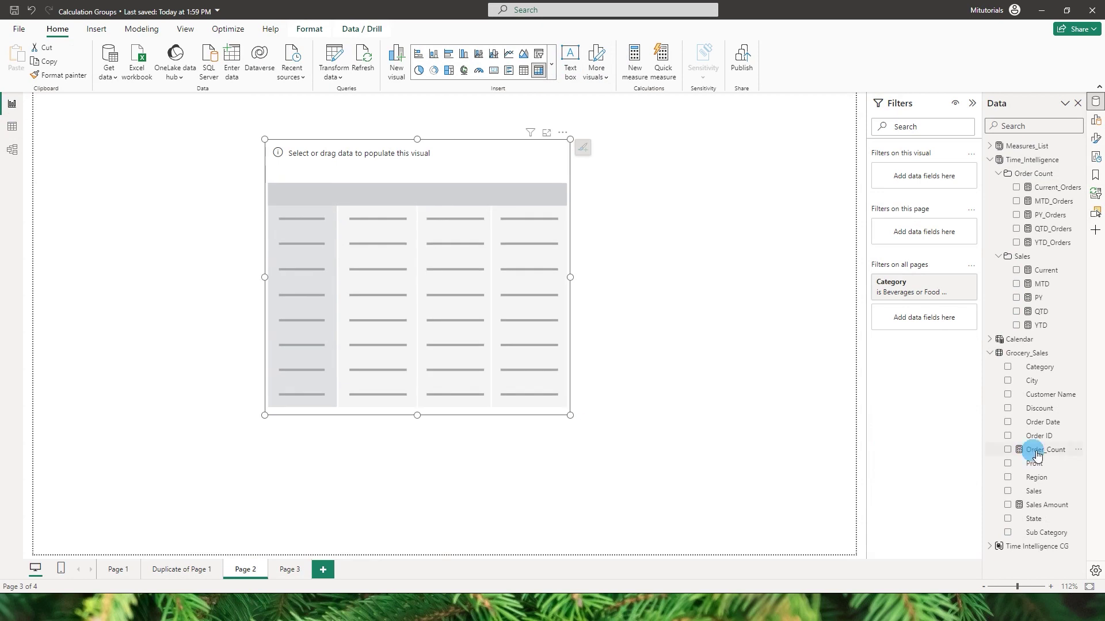
Set the new matrix's rows to Sub Category and its columns to ViewAs from Time Intelligence CG
click(1007, 532)
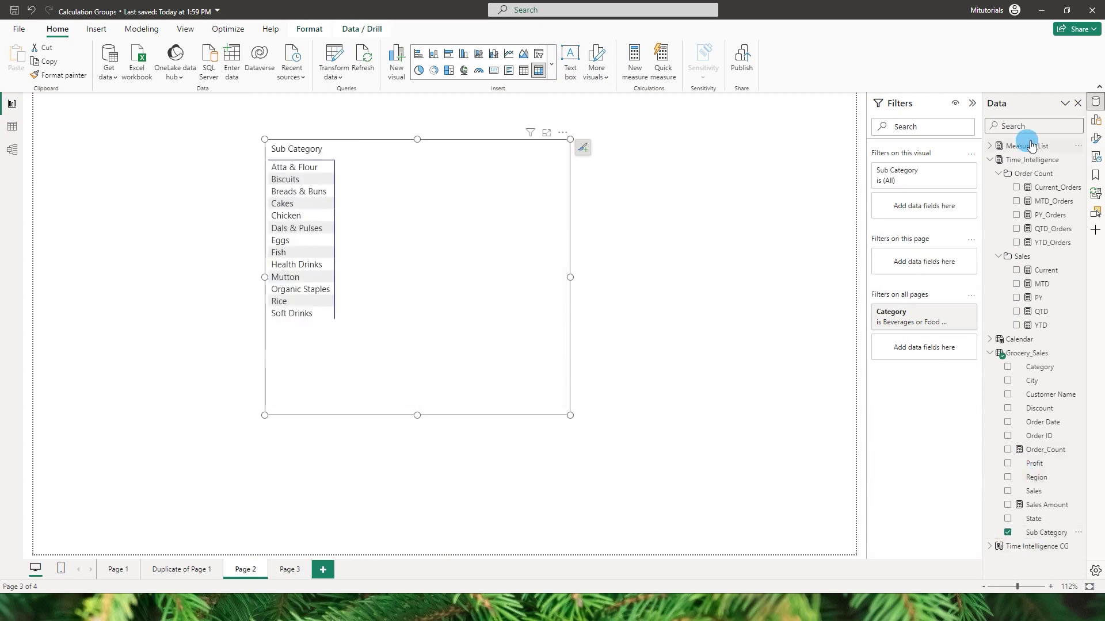
click(1095, 120)
click(927, 242)
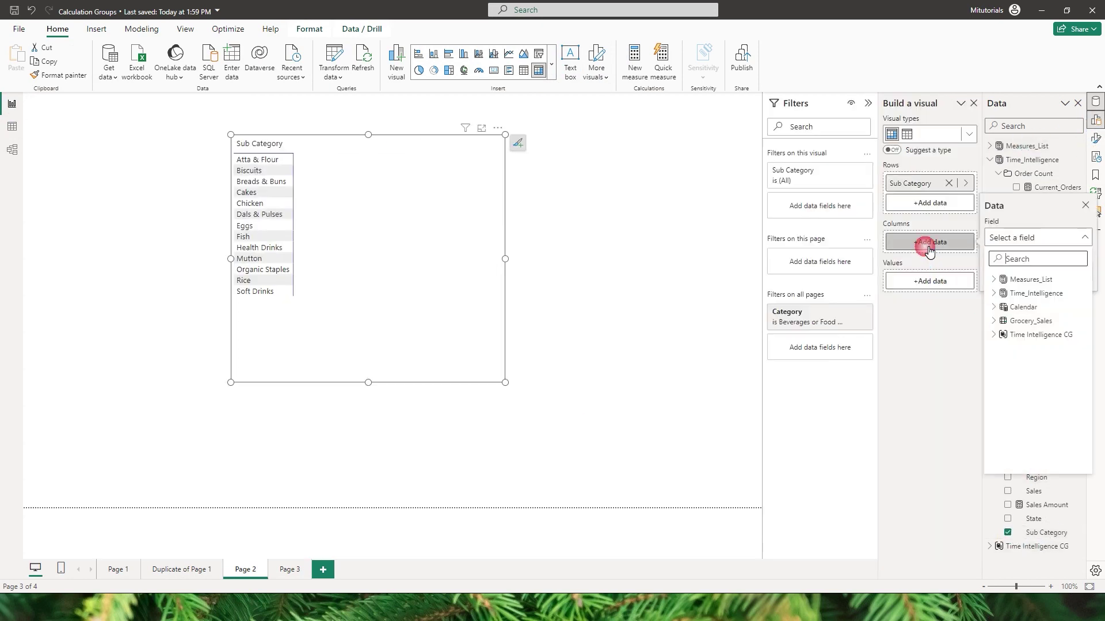
click(993, 335)
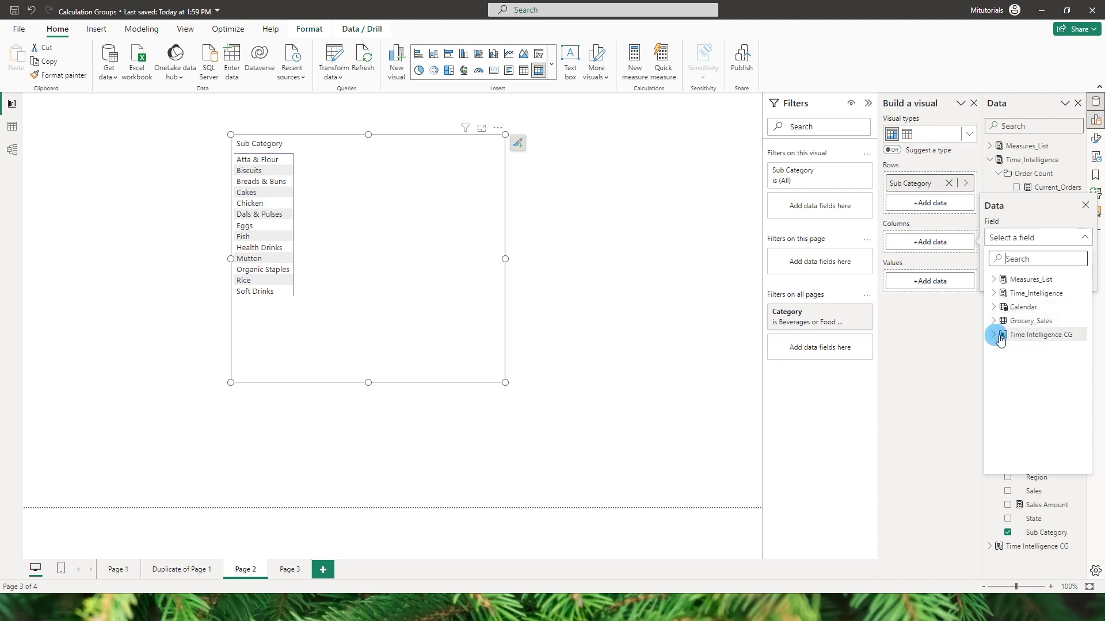
click(1036, 355)
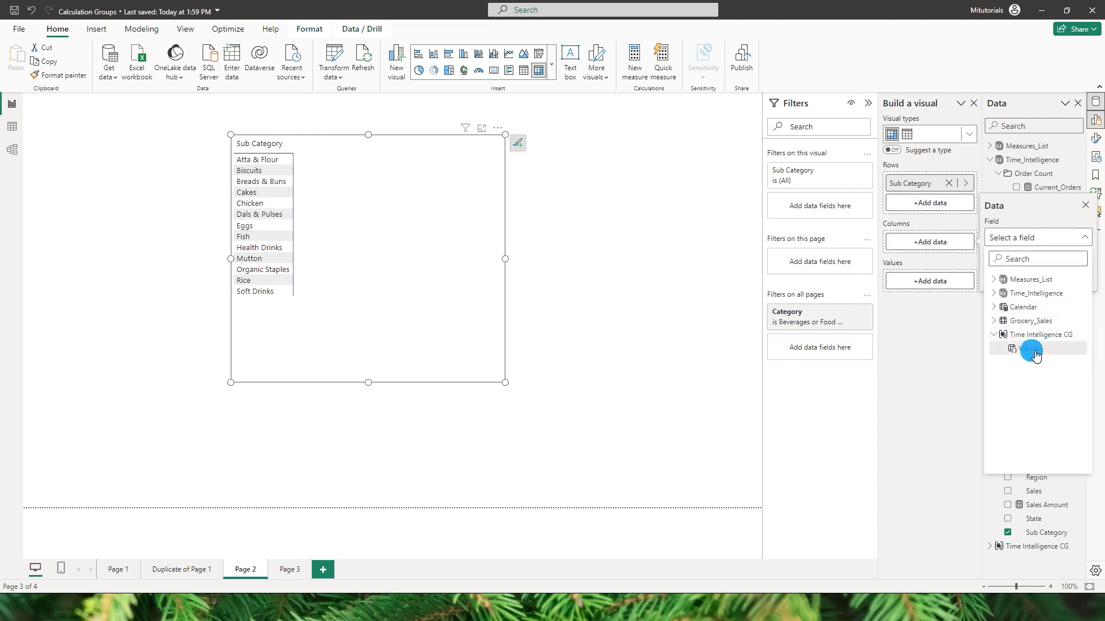
Enlarge the matrix and add the Sales Amount measure from Grocery_Sales as its values
drag(437, 299, 607, 469)
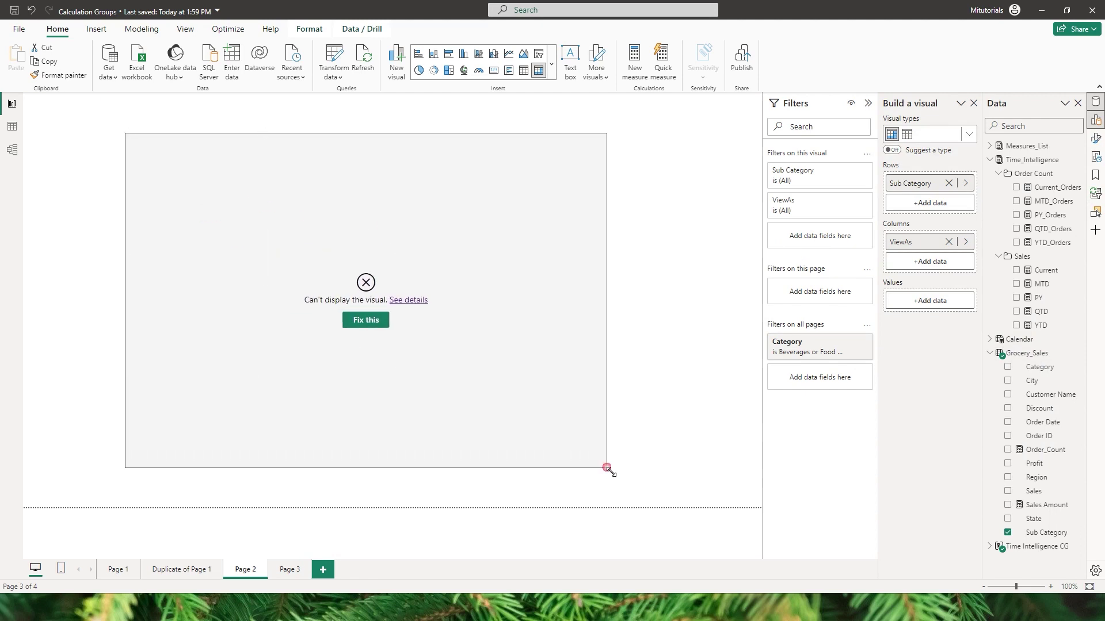
click(908, 305)
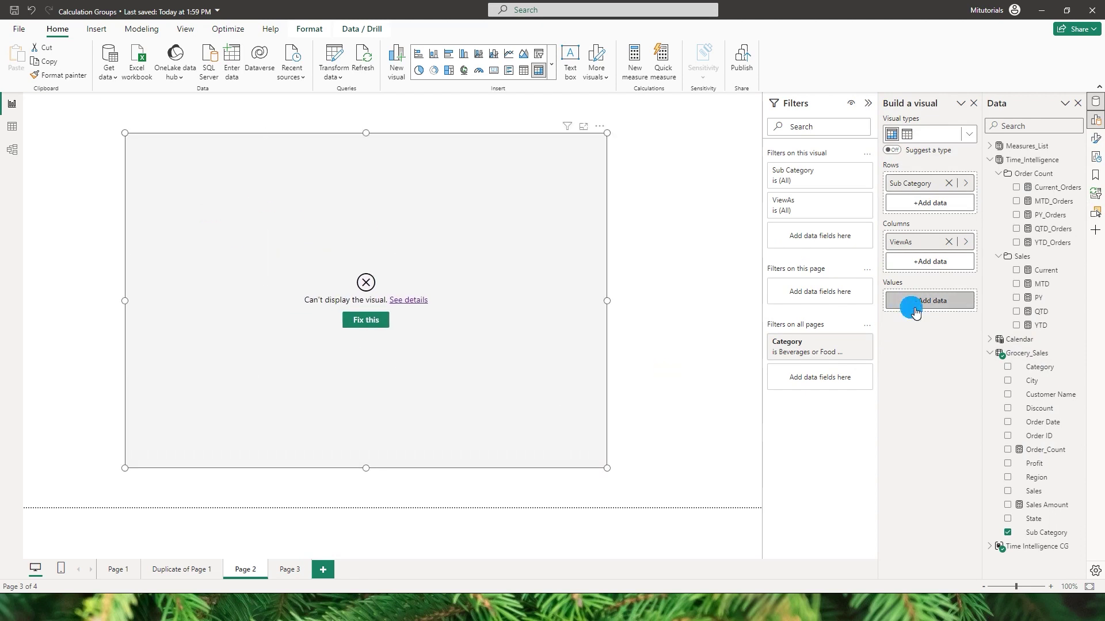
click(930, 310)
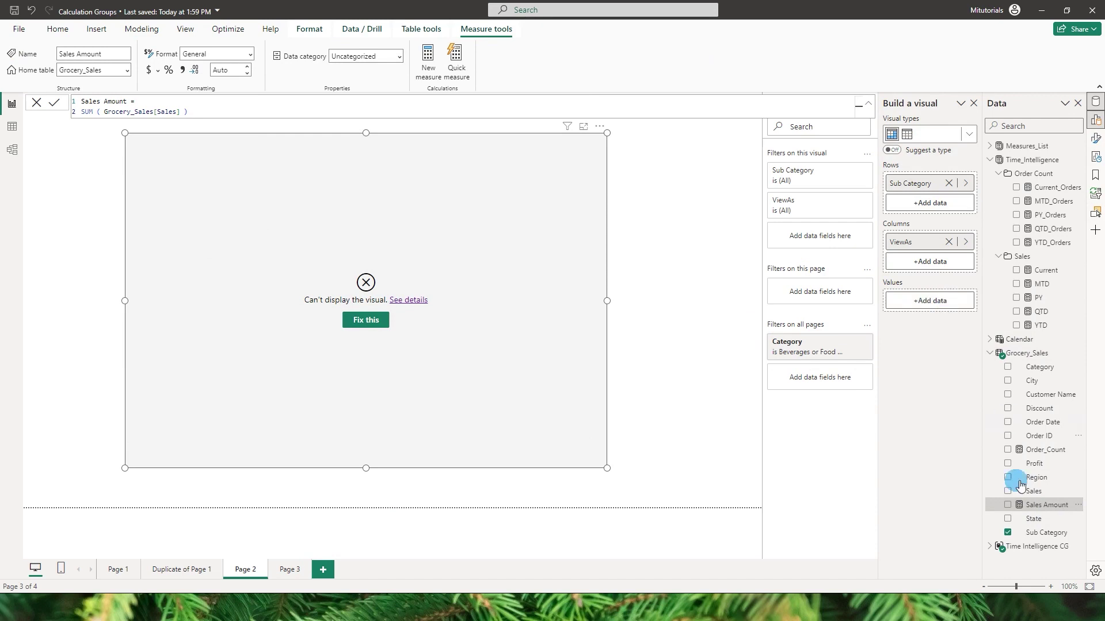
drag(1035, 506, 896, 453)
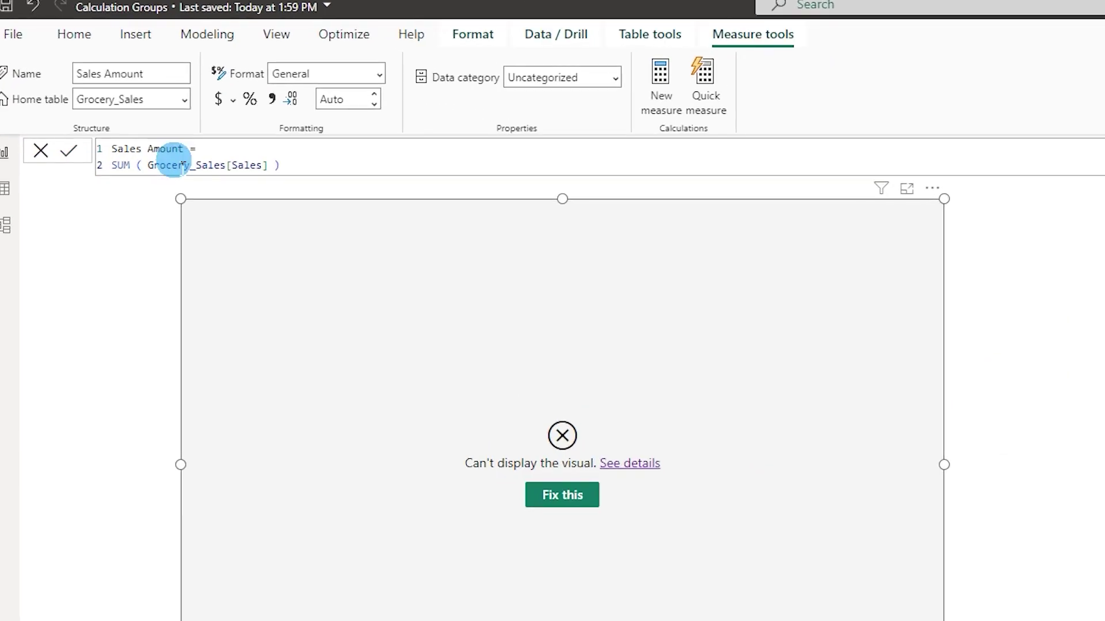
drag(224, 119, 80, 119)
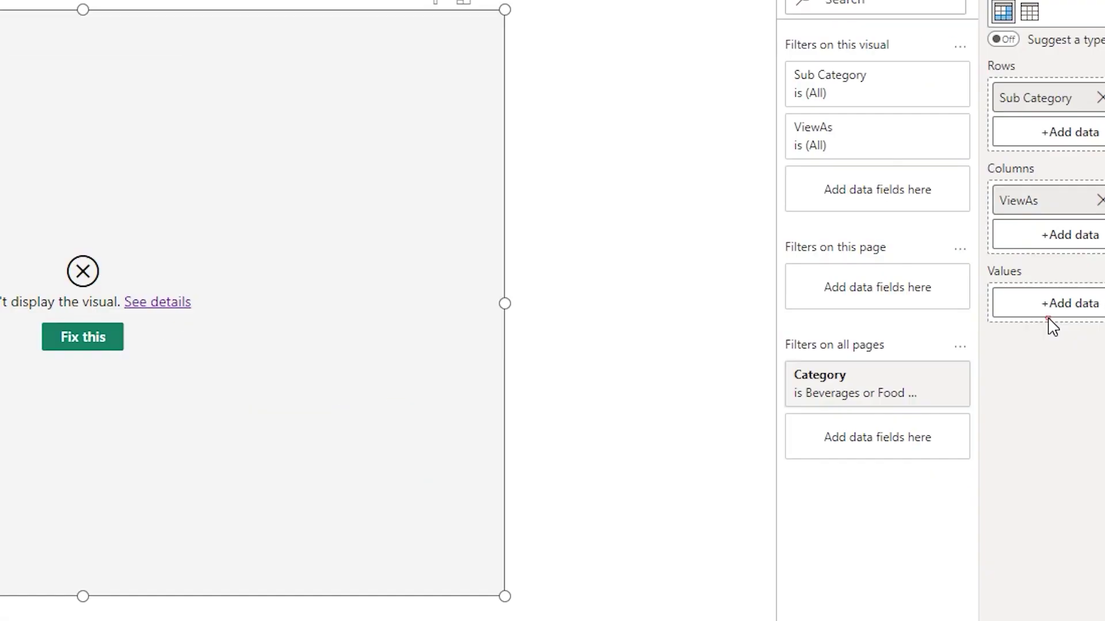
drag(942, 278, 974, 271)
click(373, 318)
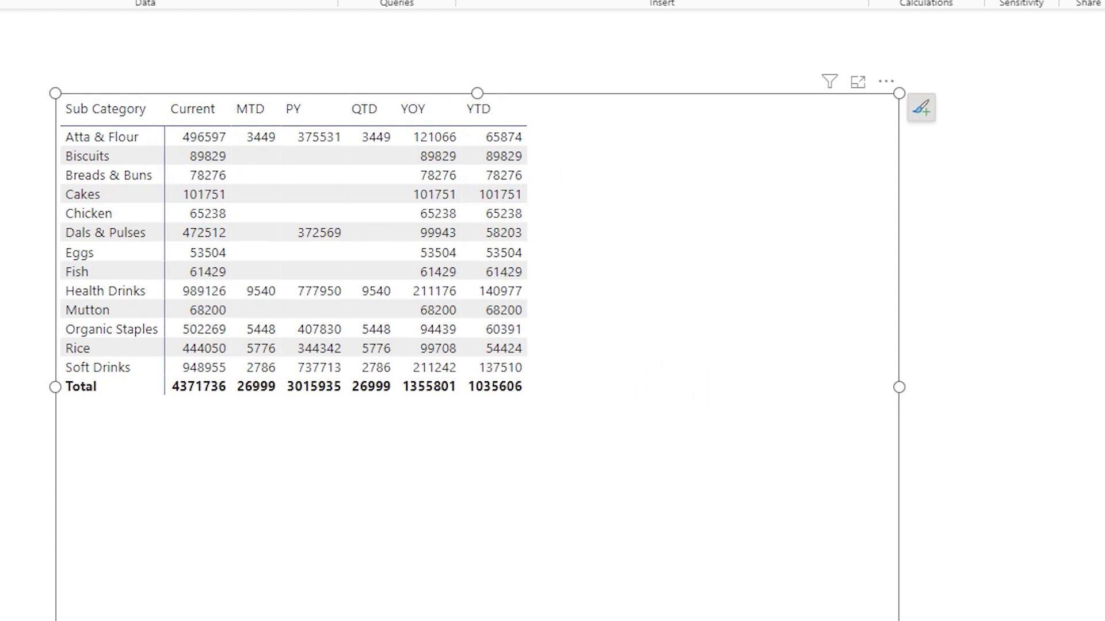
Replace Sales Amount with the Order_Count measure as the matrix's values
click(1008, 375)
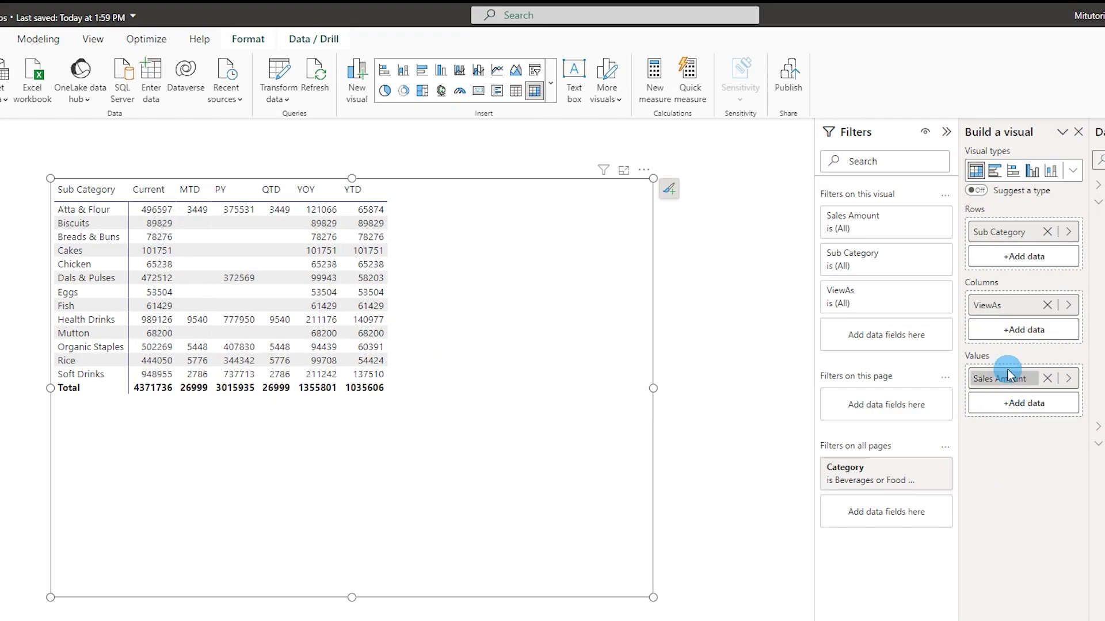
drag(1008, 375, 1022, 389)
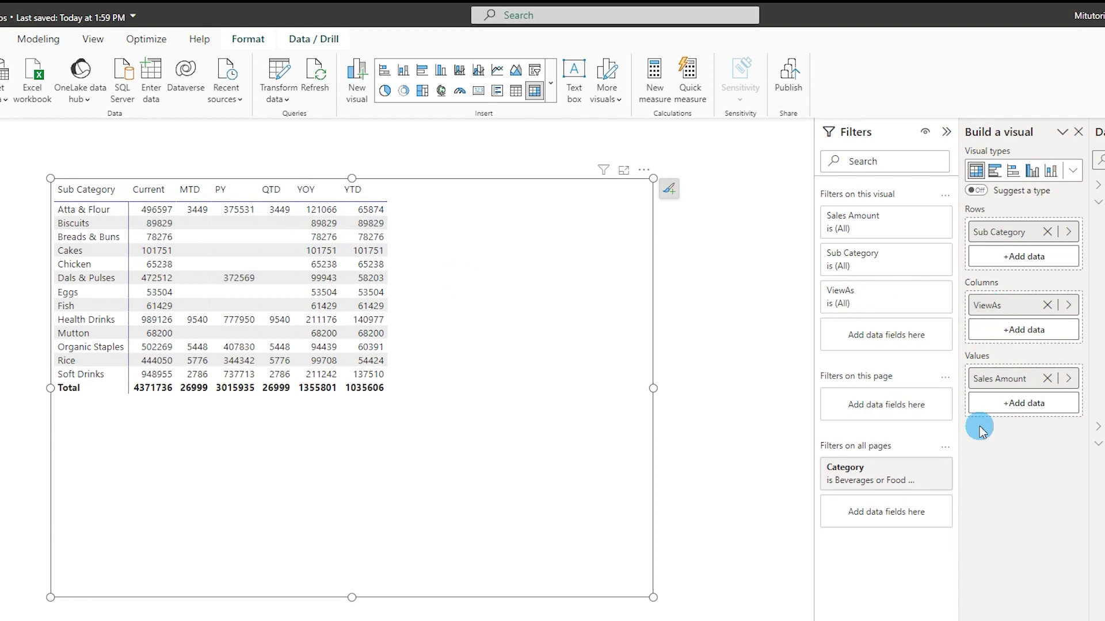
click(1047, 378)
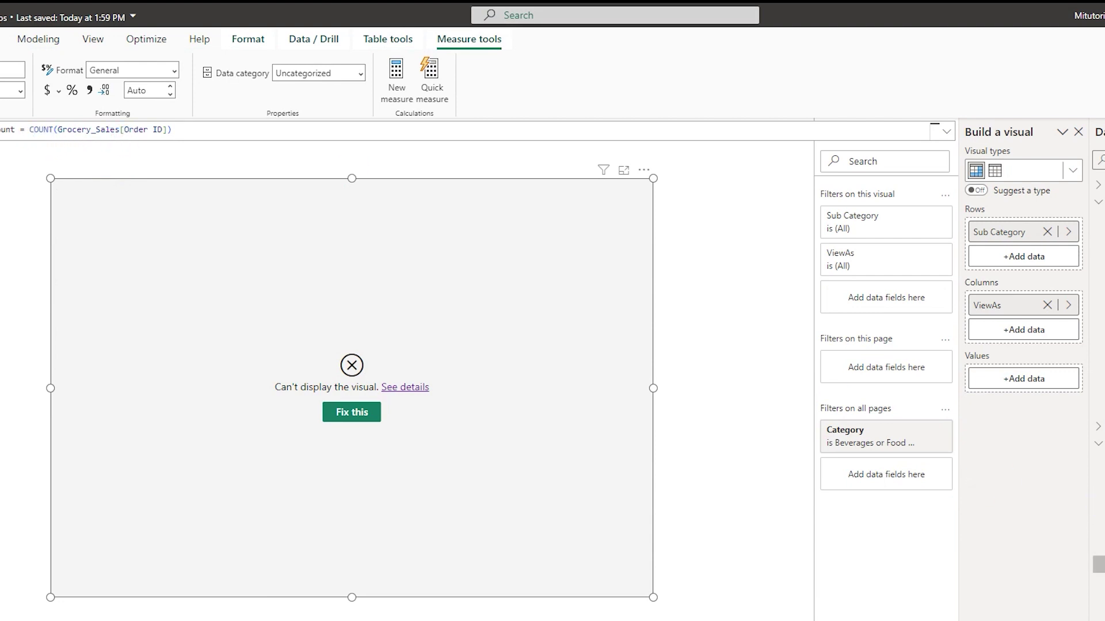
drag(1097, 565, 1036, 385)
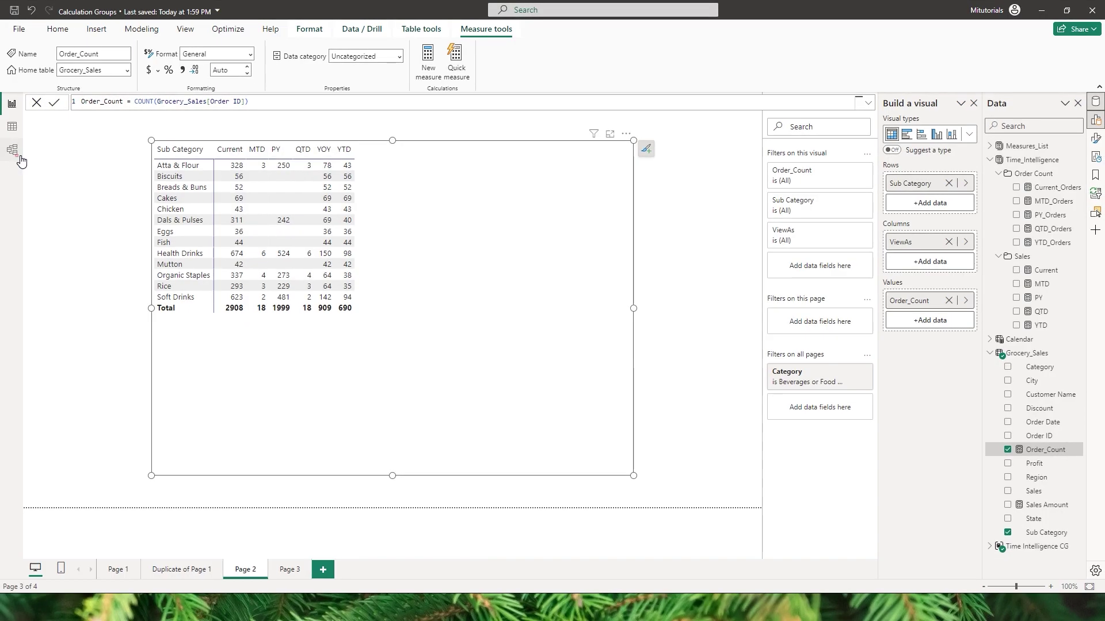
Review the calculation items of Time Intelligence CG in the model and the SELECTEDMEASURE() argument of the MTD item, and return to the report
click(12, 150)
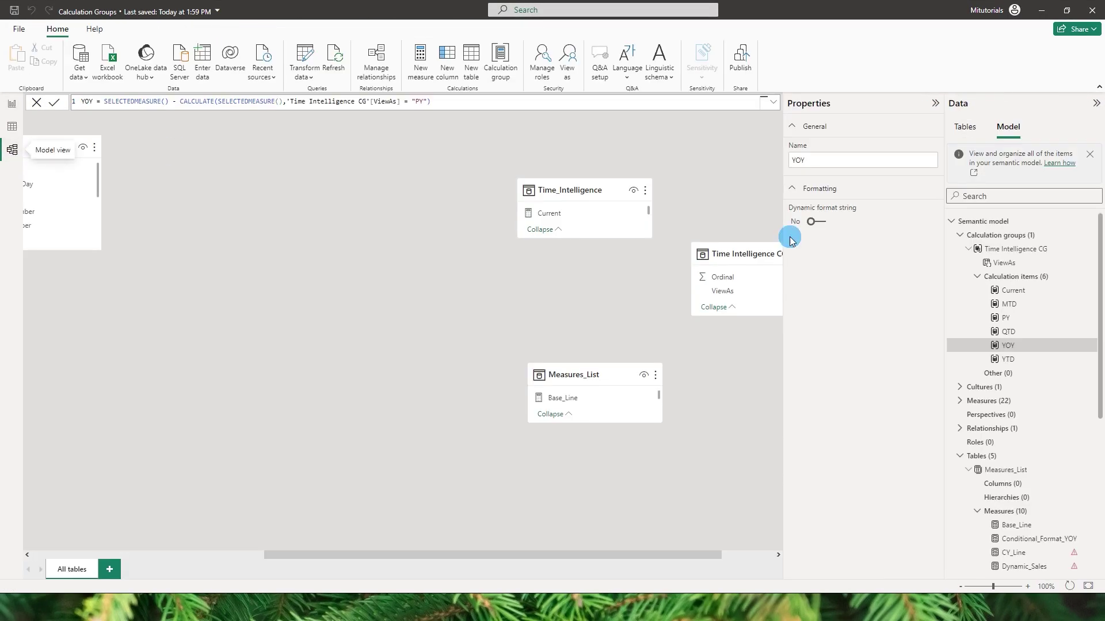
click(1013, 290)
shift+click(1022, 358)
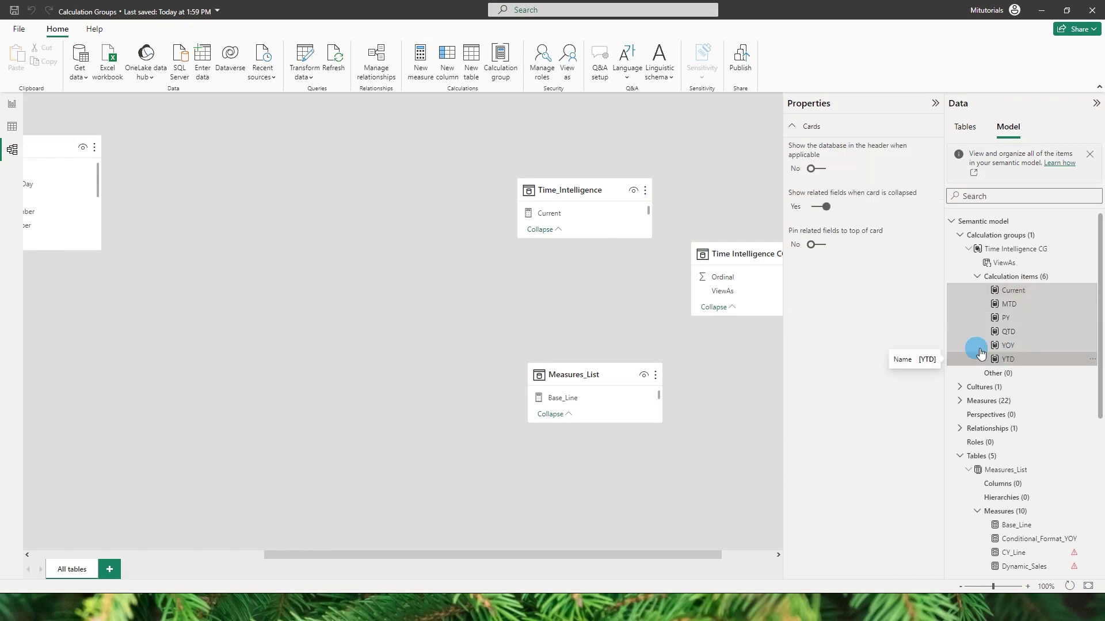
click(12, 105)
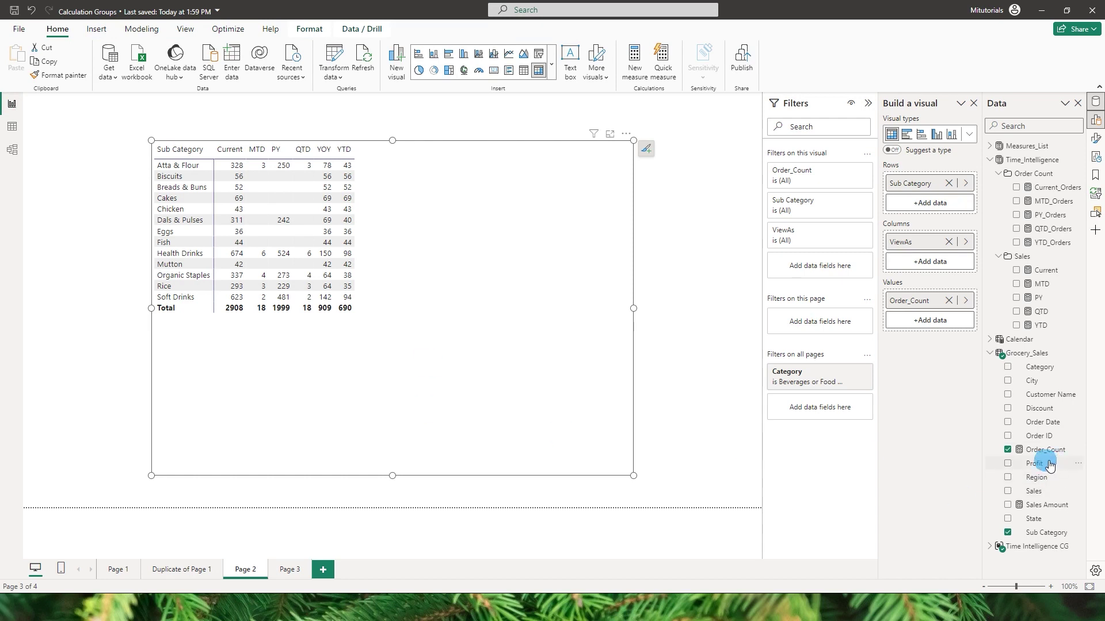
click(9, 153)
click(1012, 291)
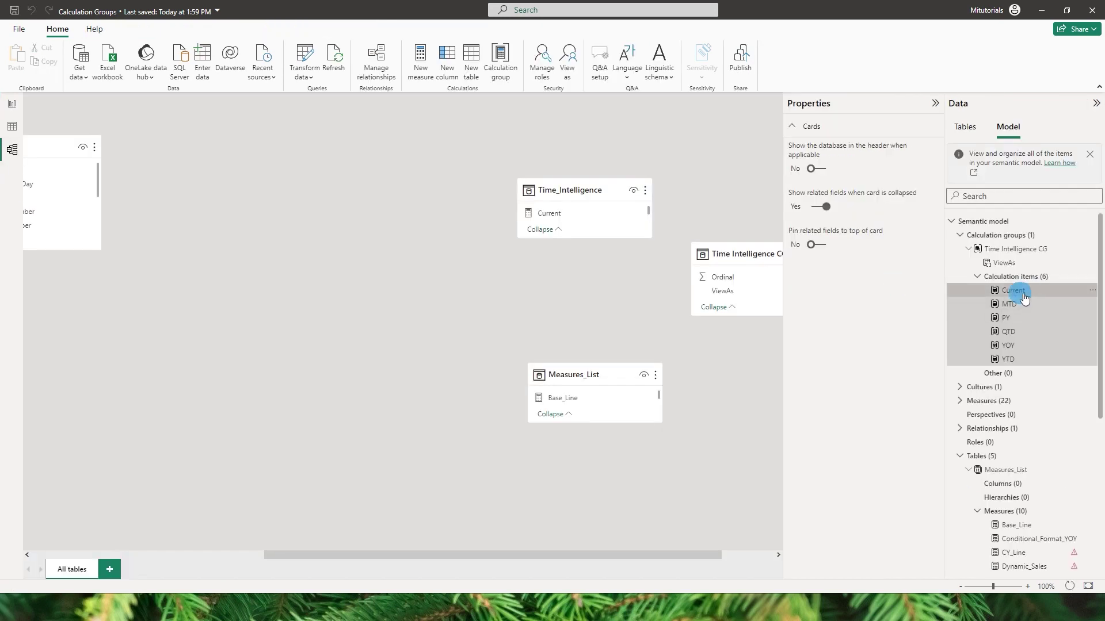
click(1013, 305)
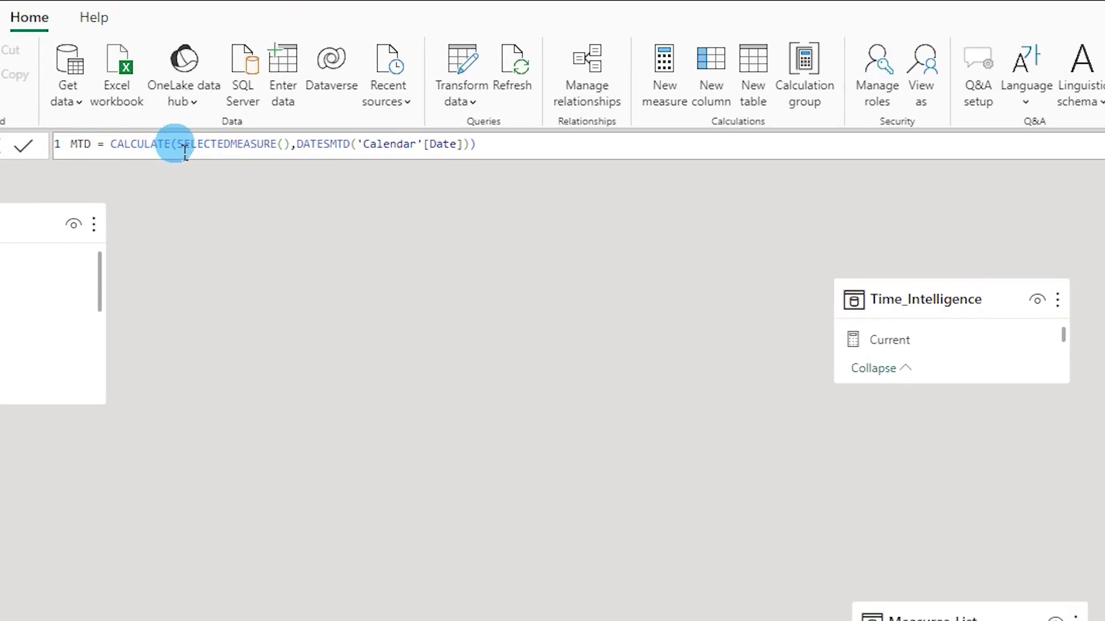
double_click(186, 150)
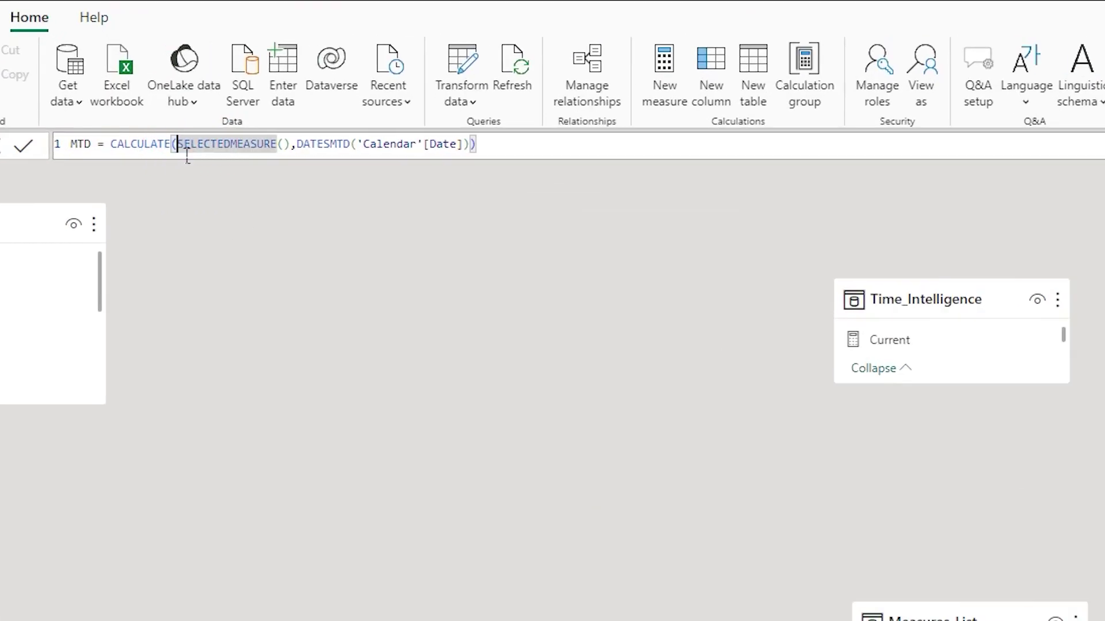
drag(281, 155, 302, 154)
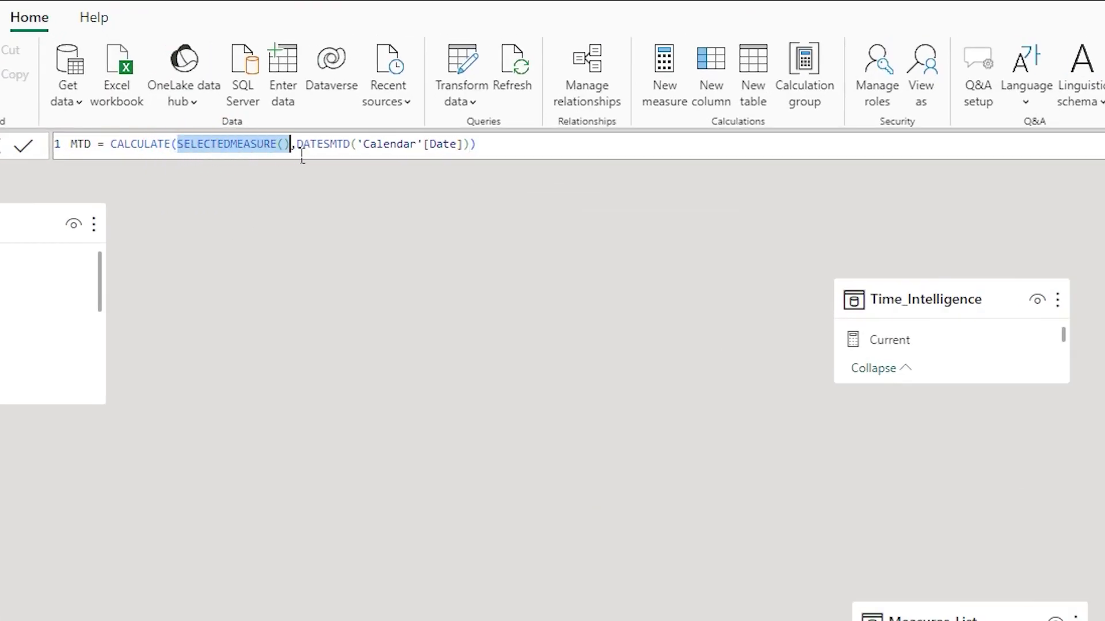
click(45, 181)
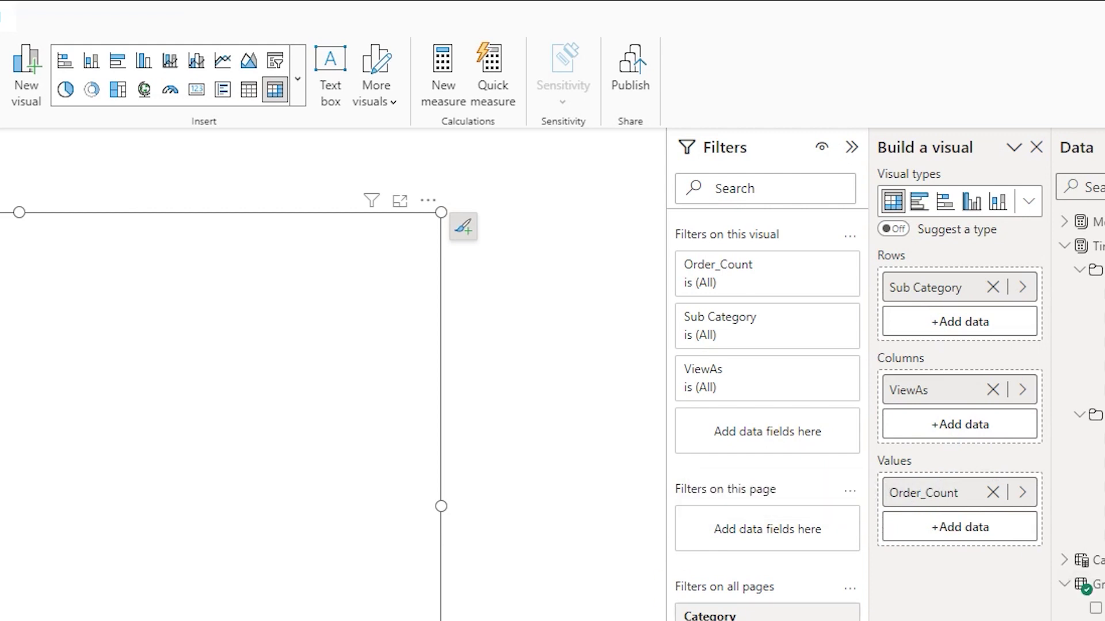
Create the measure Average_Sales = AVERAGE(Grocery_Sales[Sales]) and use it instead of Order_Count as the matrix's values
click(443, 75)
double_click(123, 145)
text(Average)
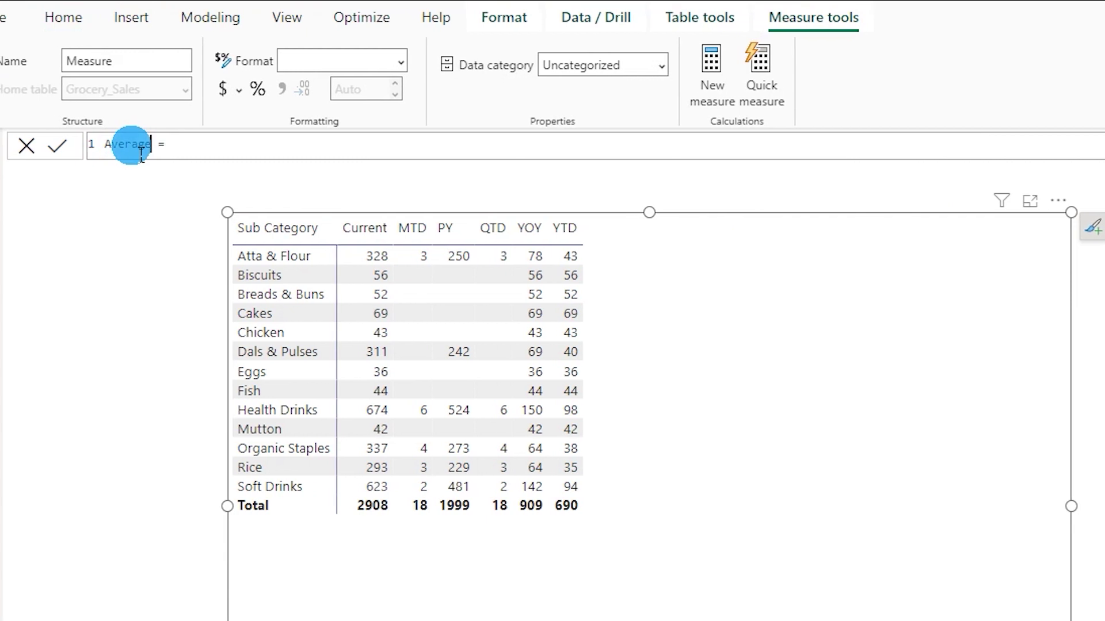
text(_Sales)
click(268, 147)
text(Avera)
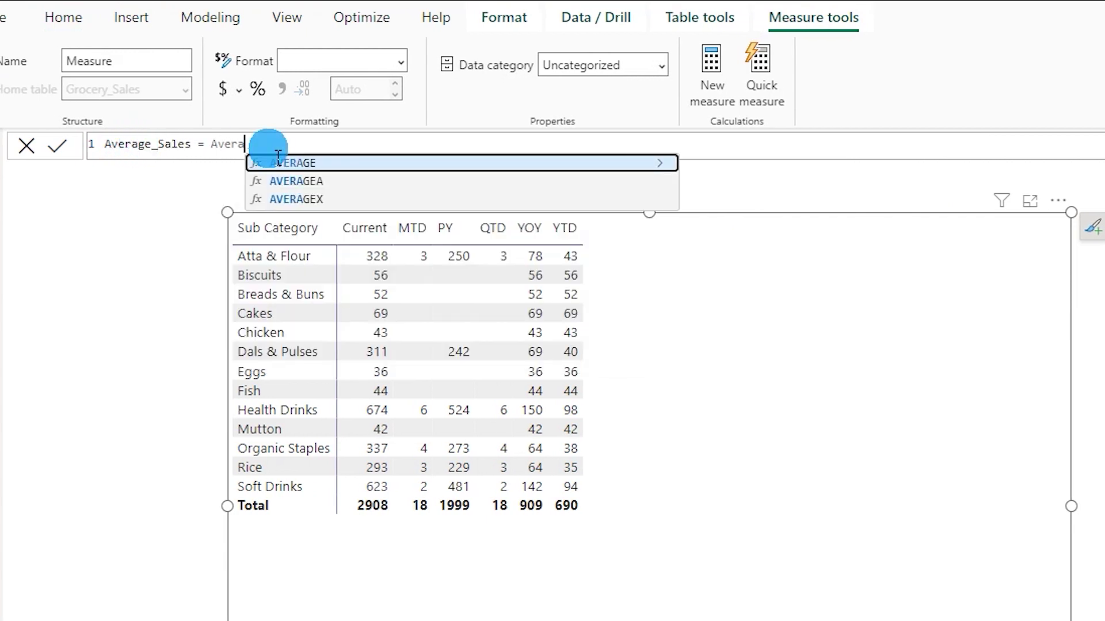
text(ge(sales)
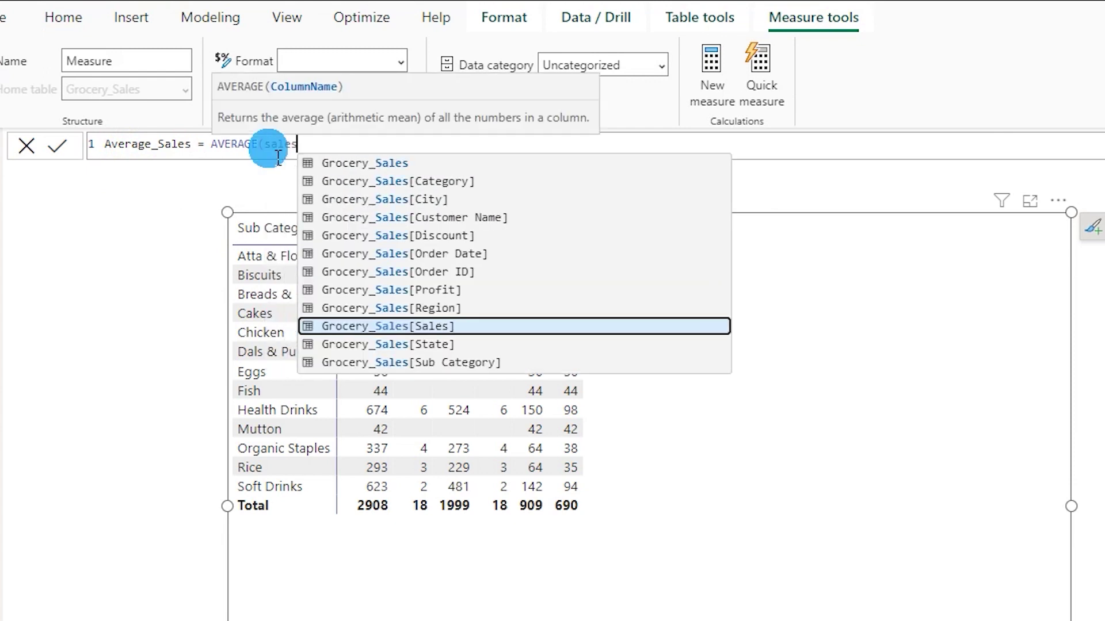
key(Tab)
text())
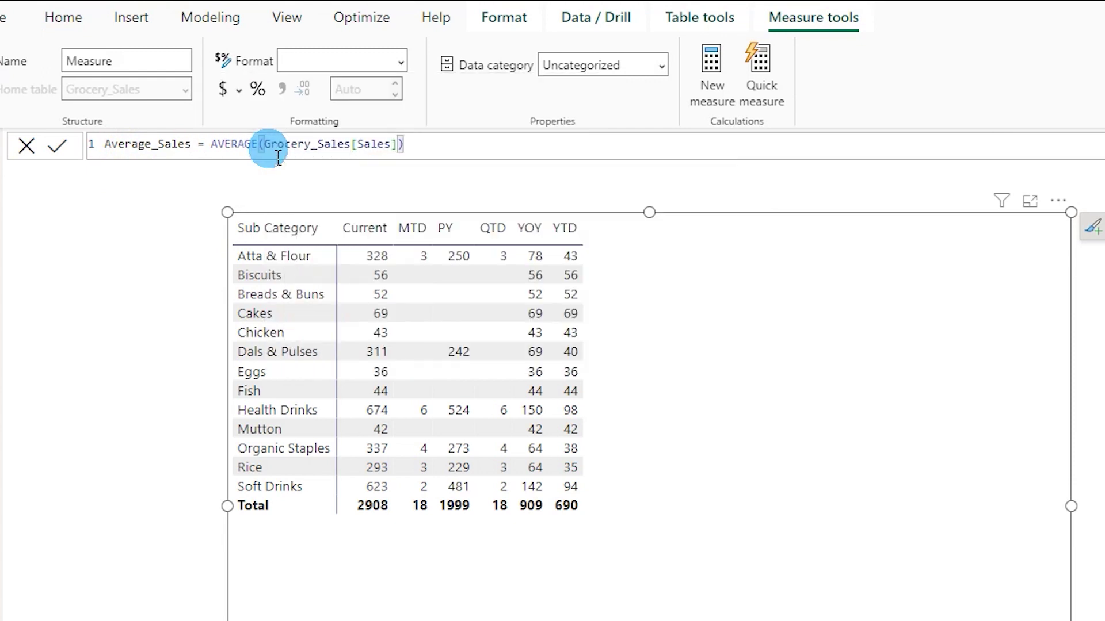
key(Return)
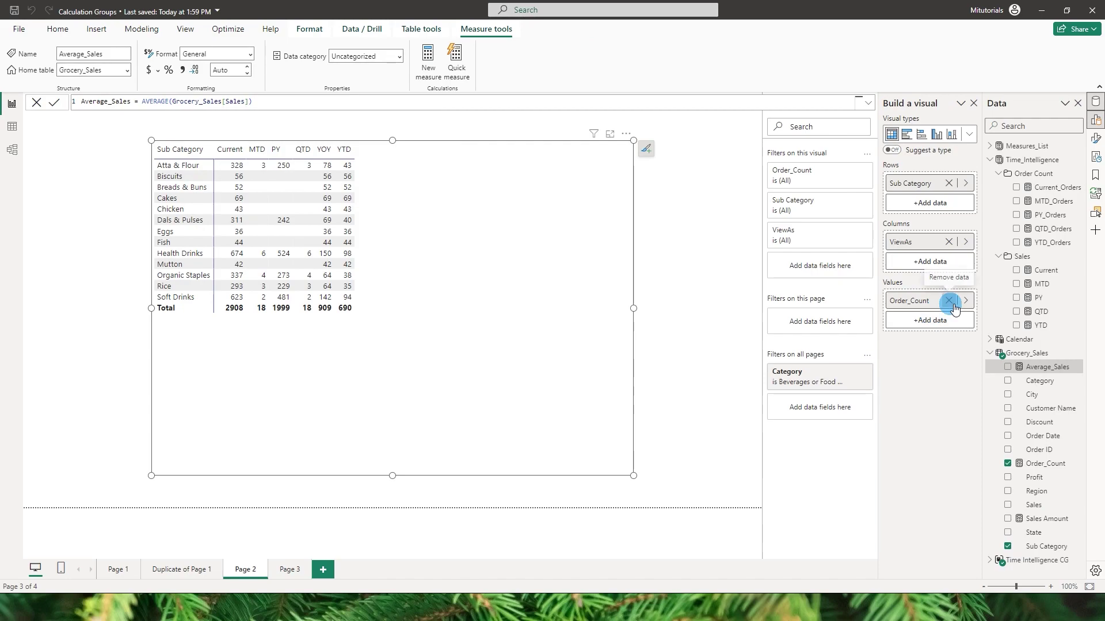
click(949, 301)
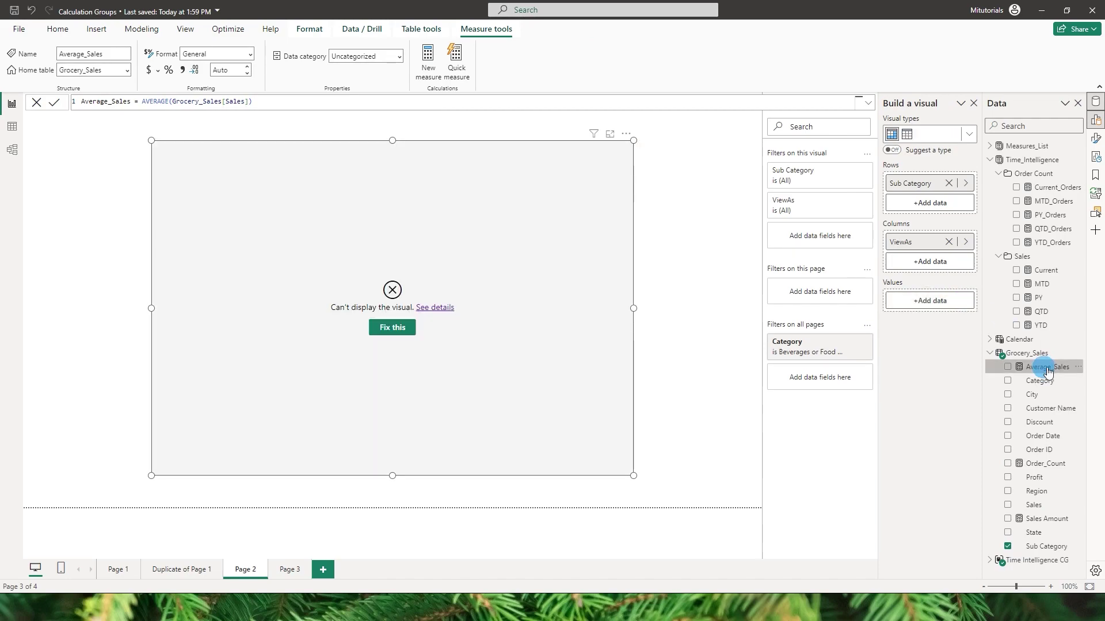
drag(1053, 373, 932, 299)
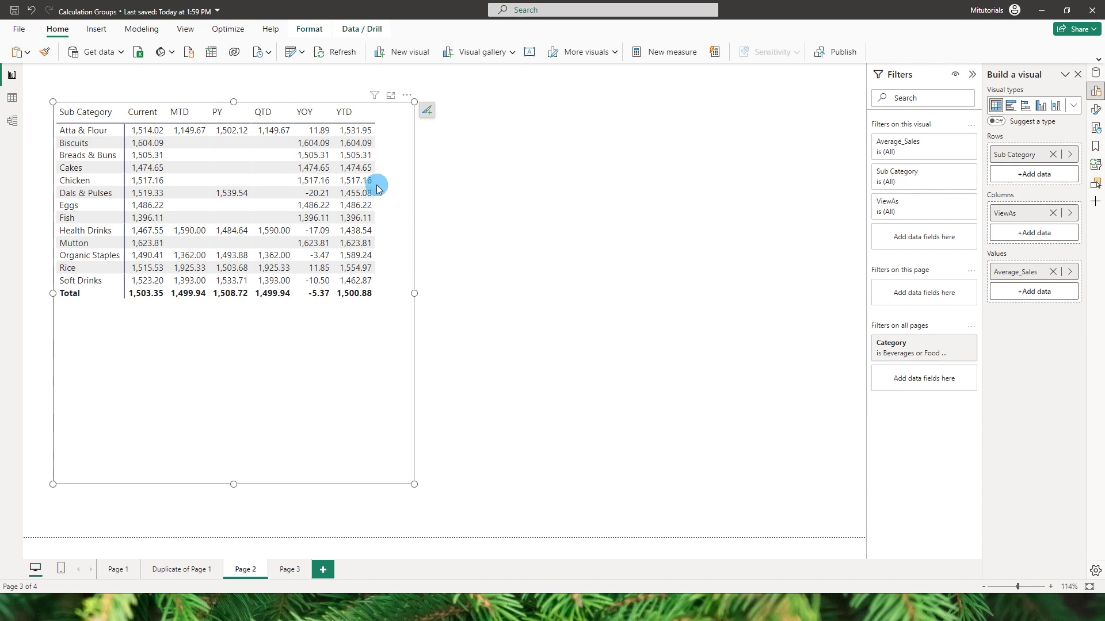
Create a fields parameter named Dynamic_Field containing Order_Count and Sales Amount, with its slicer added to the page
click(142, 33)
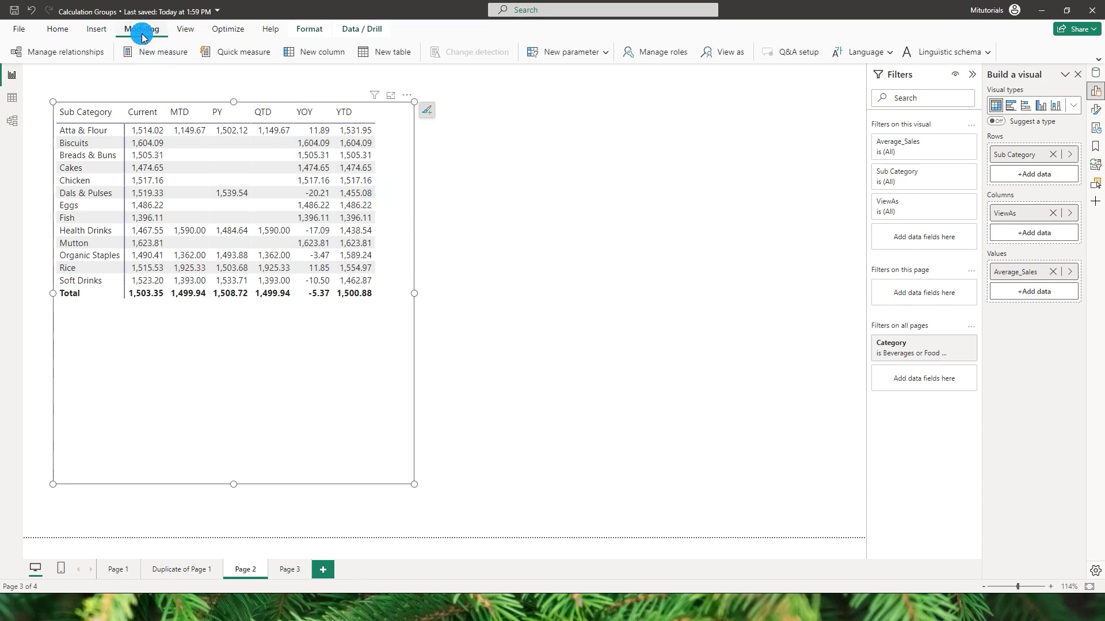
click(607, 54)
click(560, 94)
double_click(533, 236)
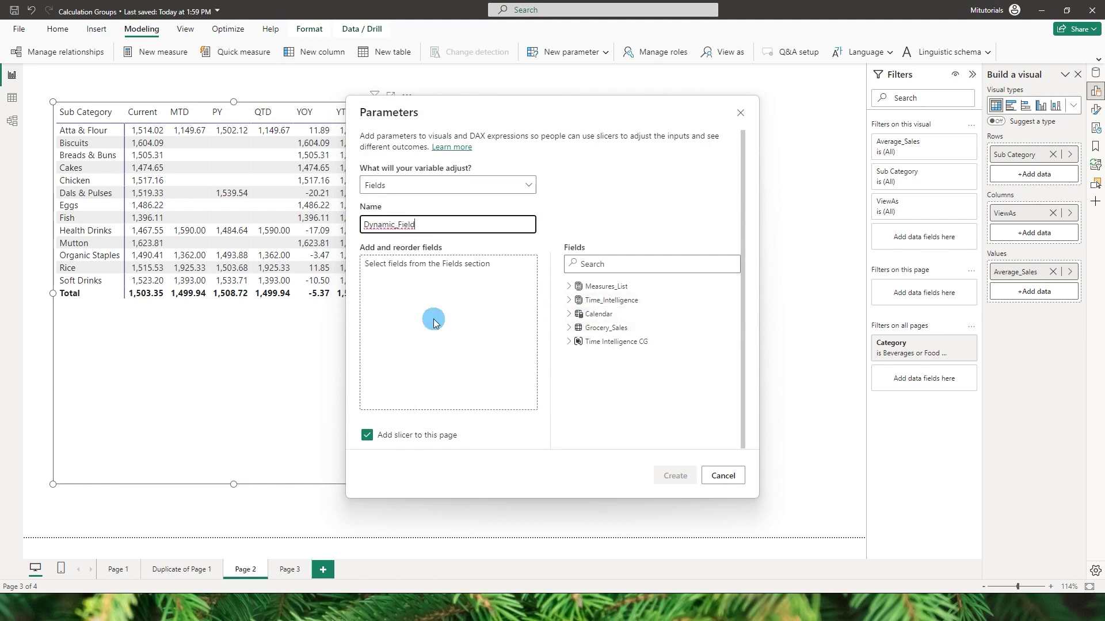
click(569, 328)
scroll(661, 352, down, 3)
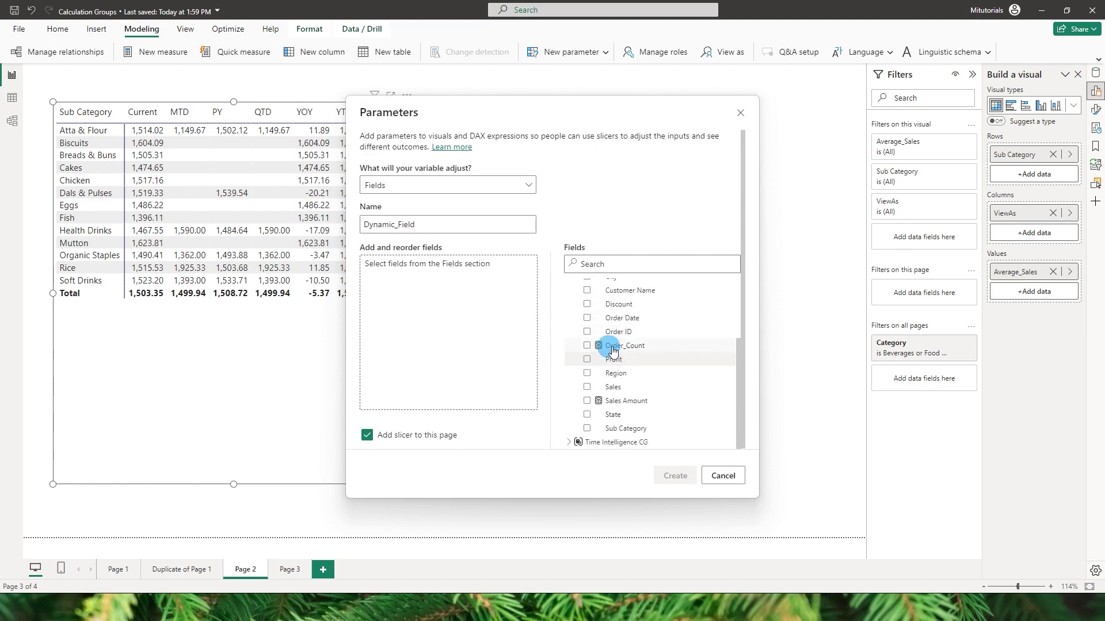
click(587, 345)
click(587, 400)
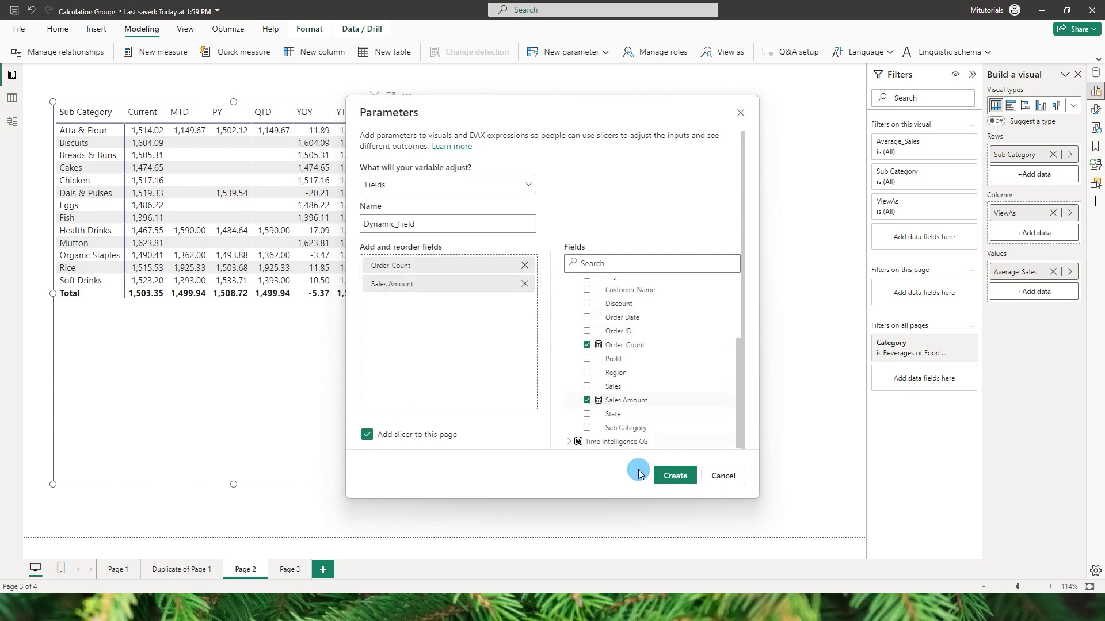
click(675, 477)
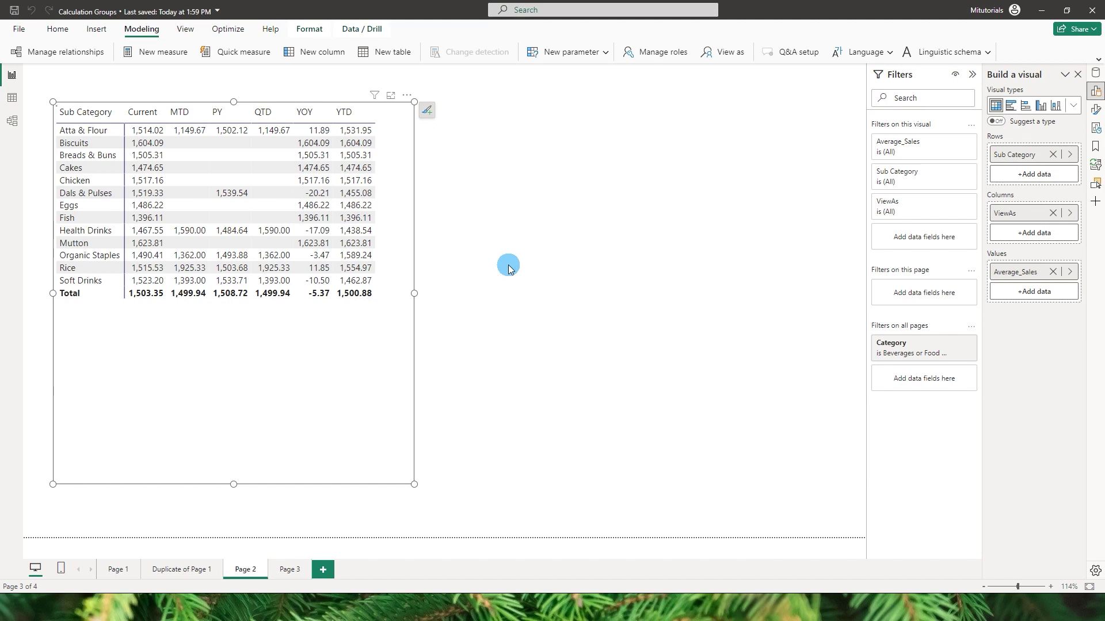
Replace Average_Sales with the Dynamic_Field parameter as the matrix's values, and select the Dynamic_Field slicer
click(399, 208)
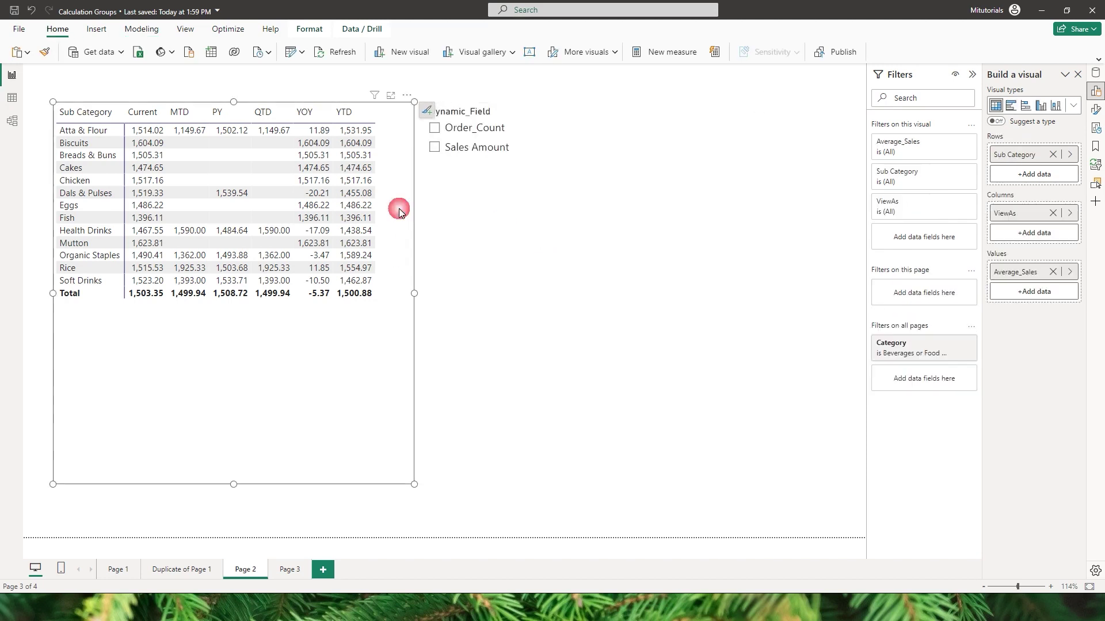
click(1046, 288)
click(1036, 275)
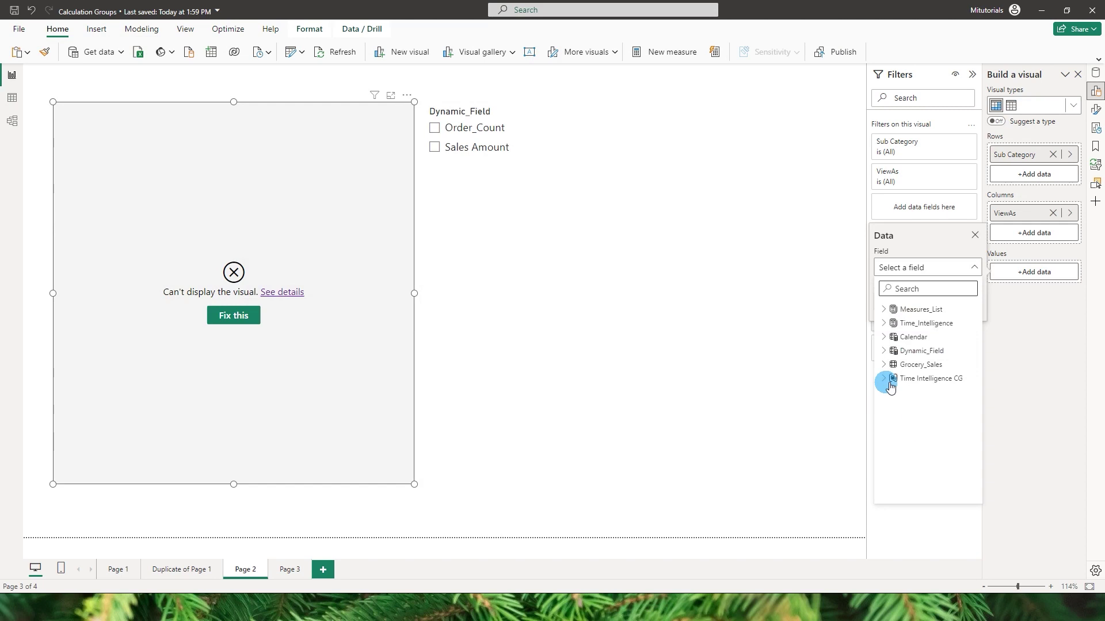
click(885, 351)
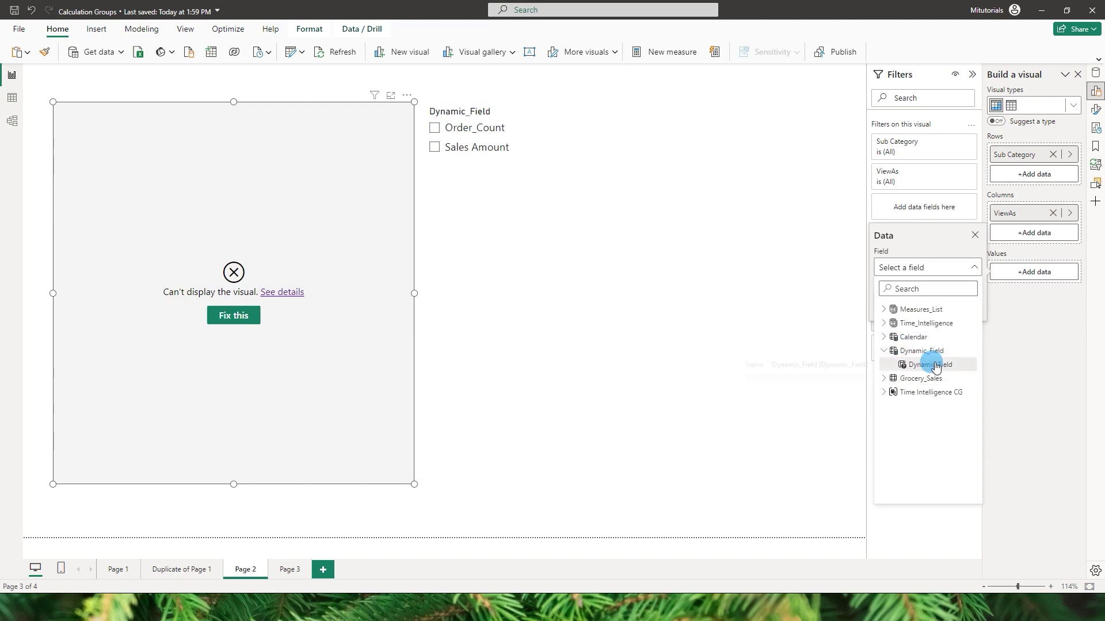
click(942, 370)
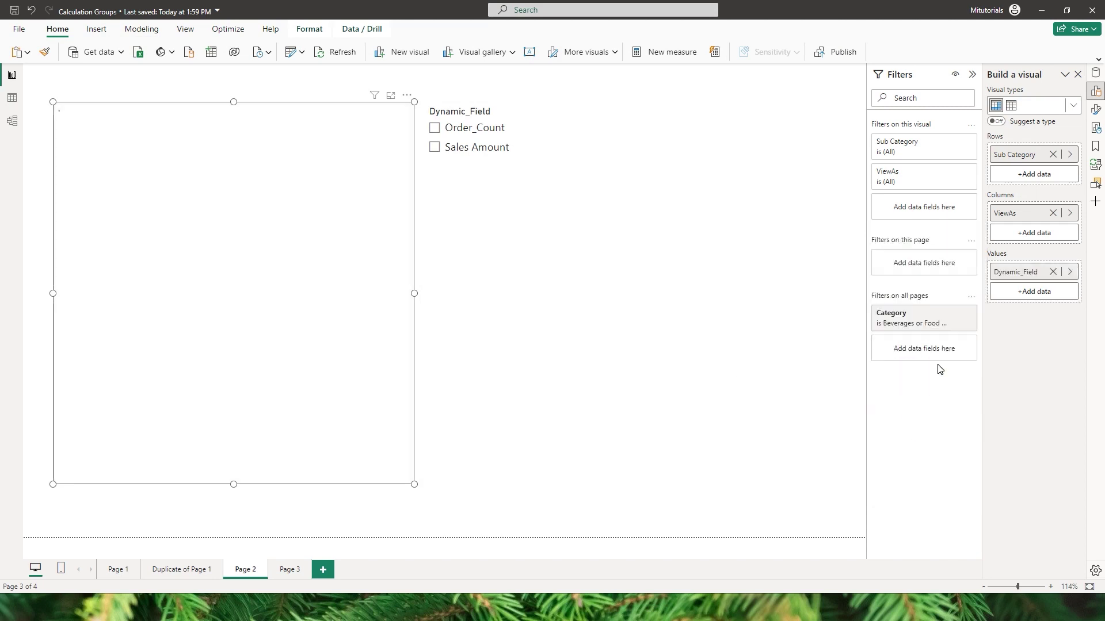
click(436, 225)
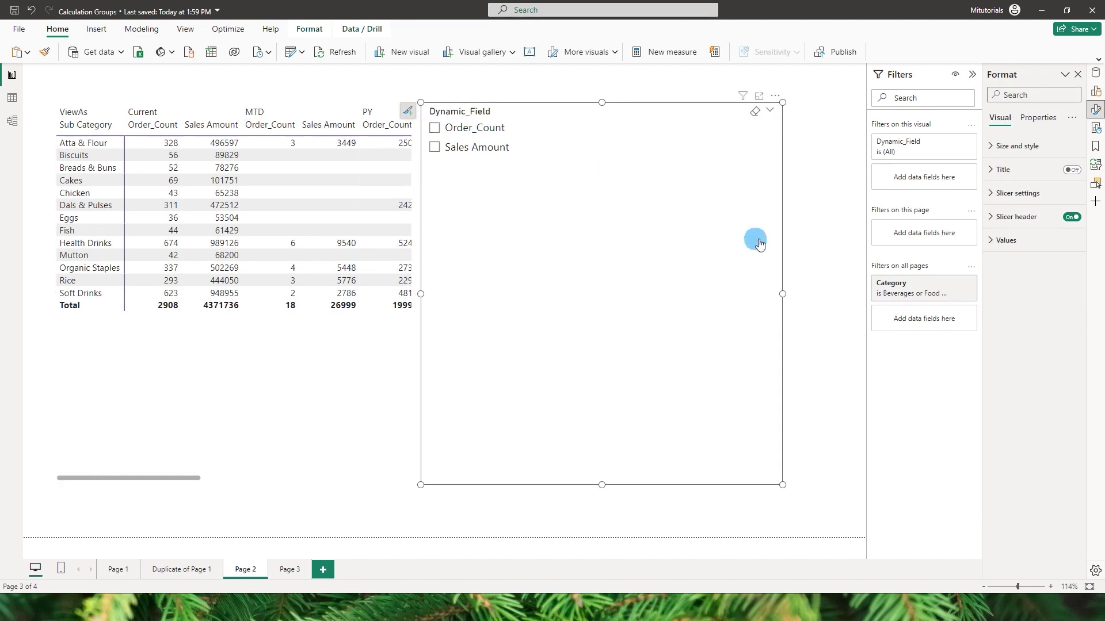
Turn on single select for the Dynamic_Field slicer, then shrink it to a small box and place it near the page's upper-right corner
click(1030, 117)
click(999, 117)
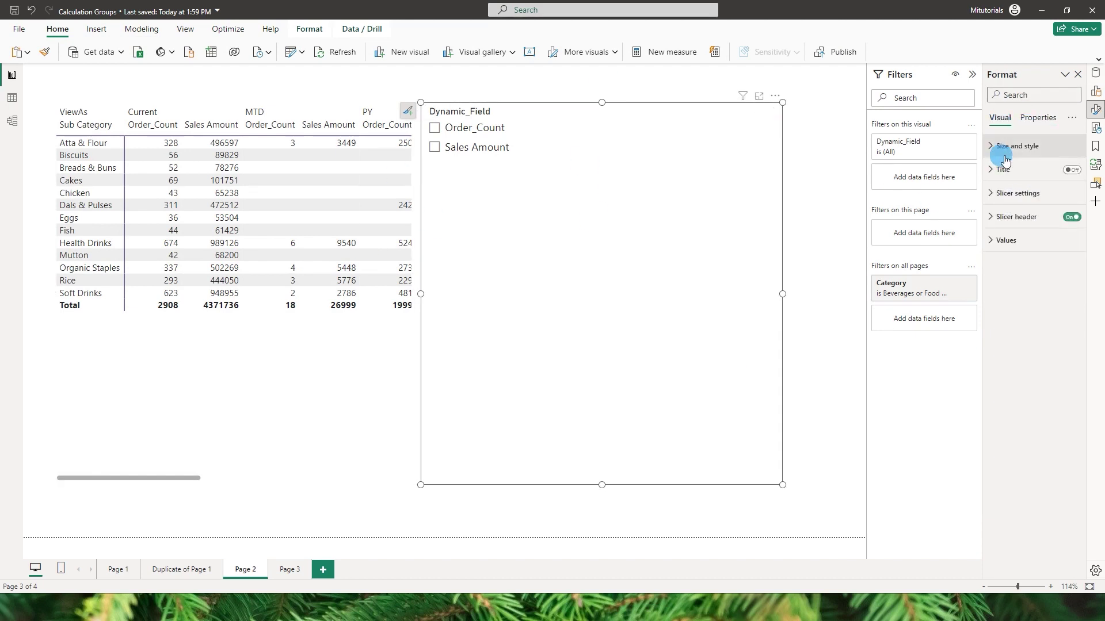
click(996, 193)
click(1001, 278)
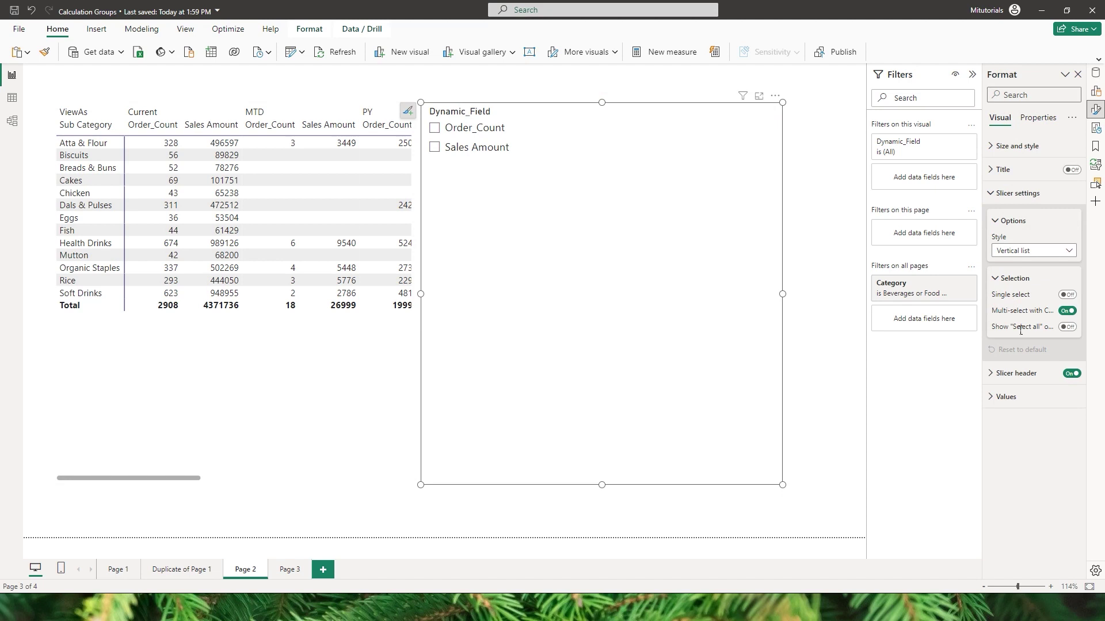
click(1068, 294)
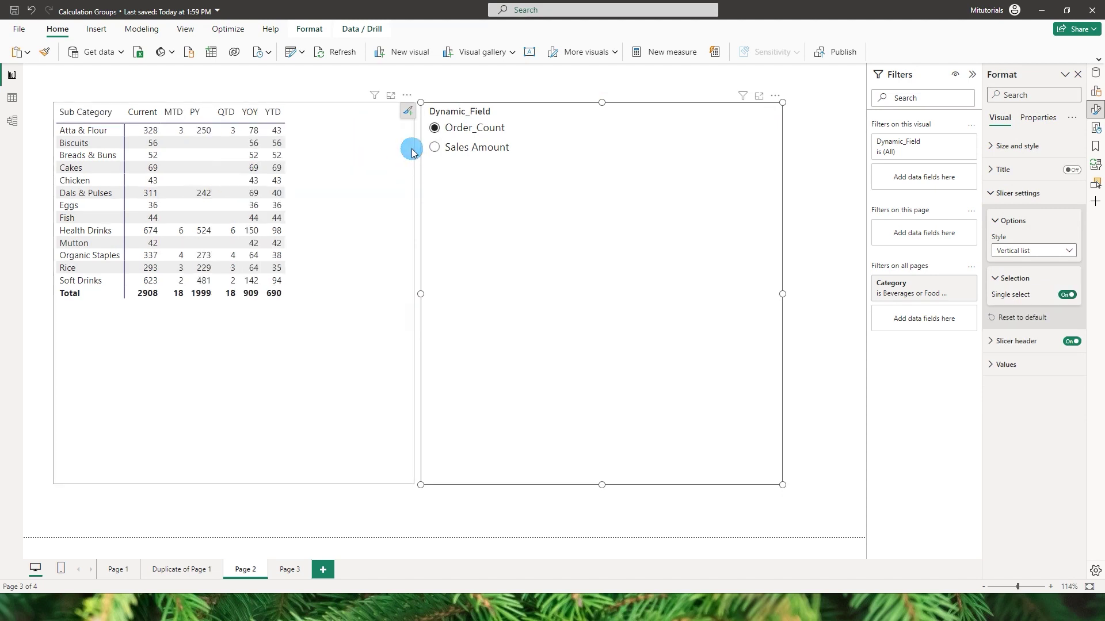
drag(599, 483, 601, 181)
drag(782, 143, 802, 155)
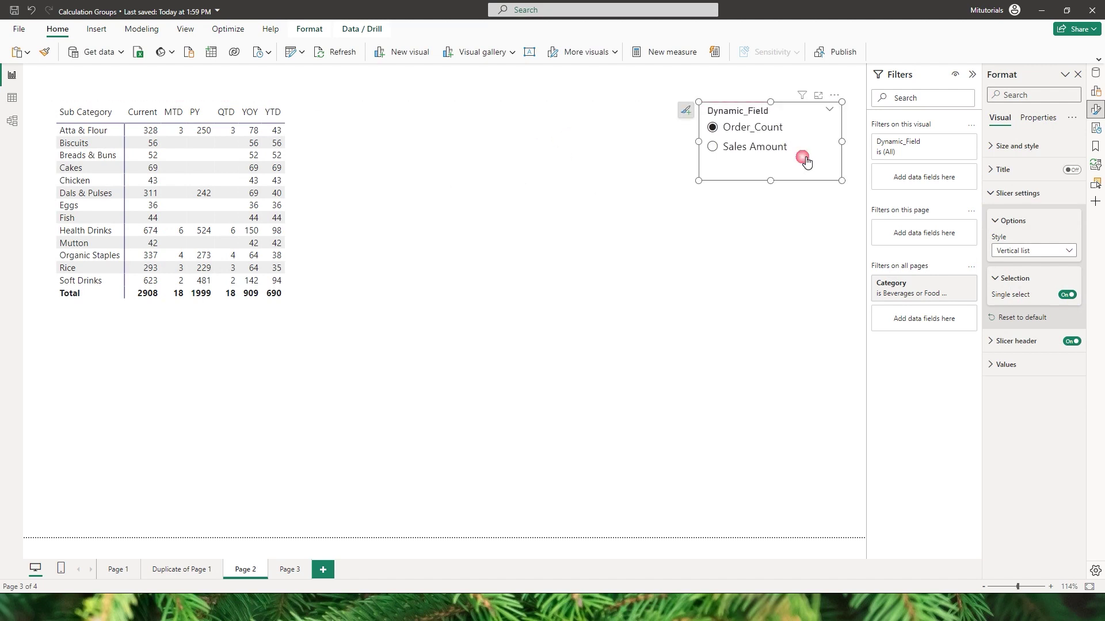
Test the Dynamic_Field slicer on the matrix by alternating between Sales Amount and Order_Count, leaving Sales Amount selected
click(714, 147)
click(141, 139)
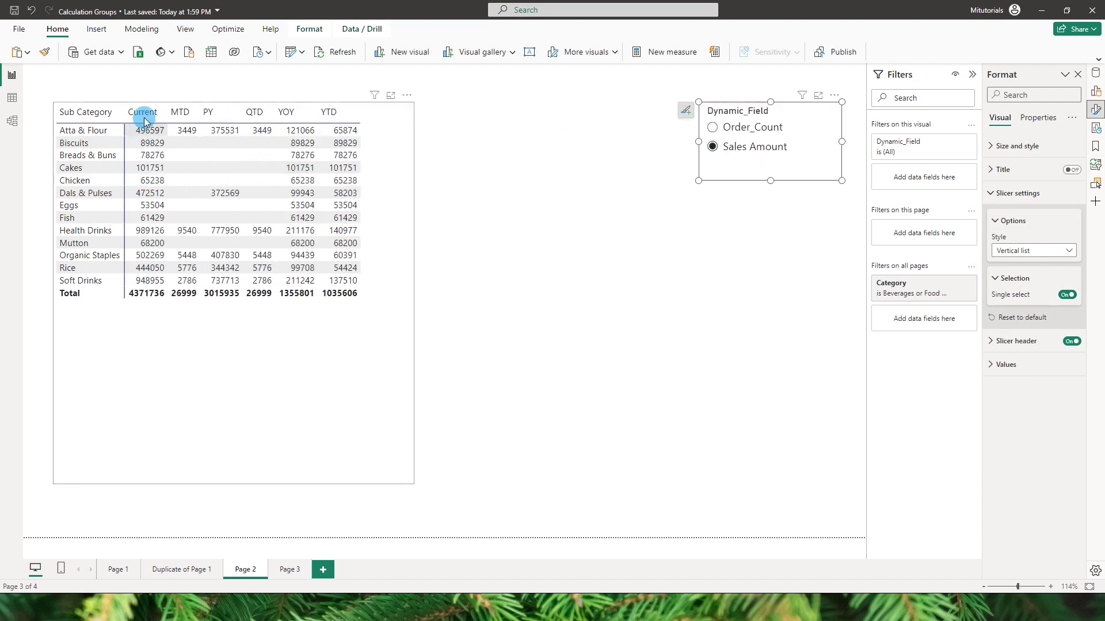
click(797, 166)
click(714, 128)
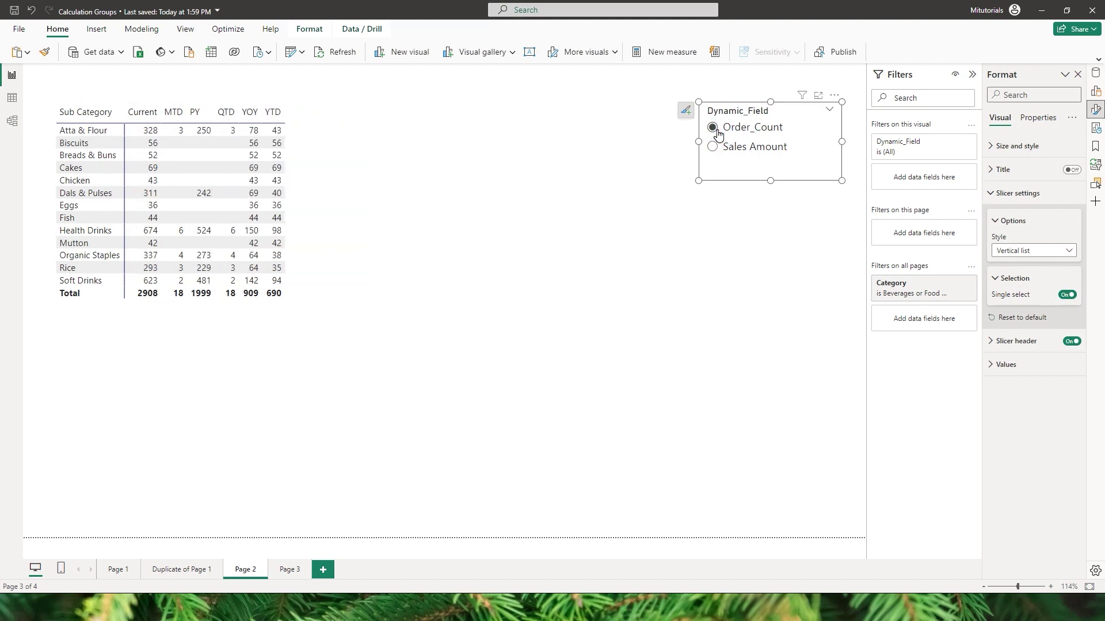
click(714, 147)
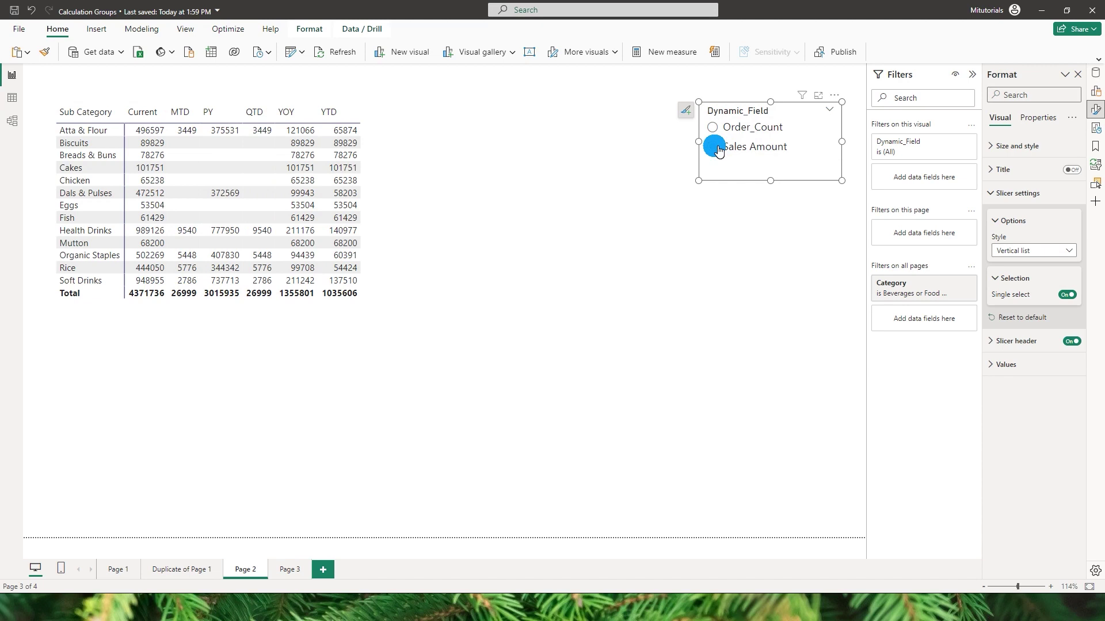